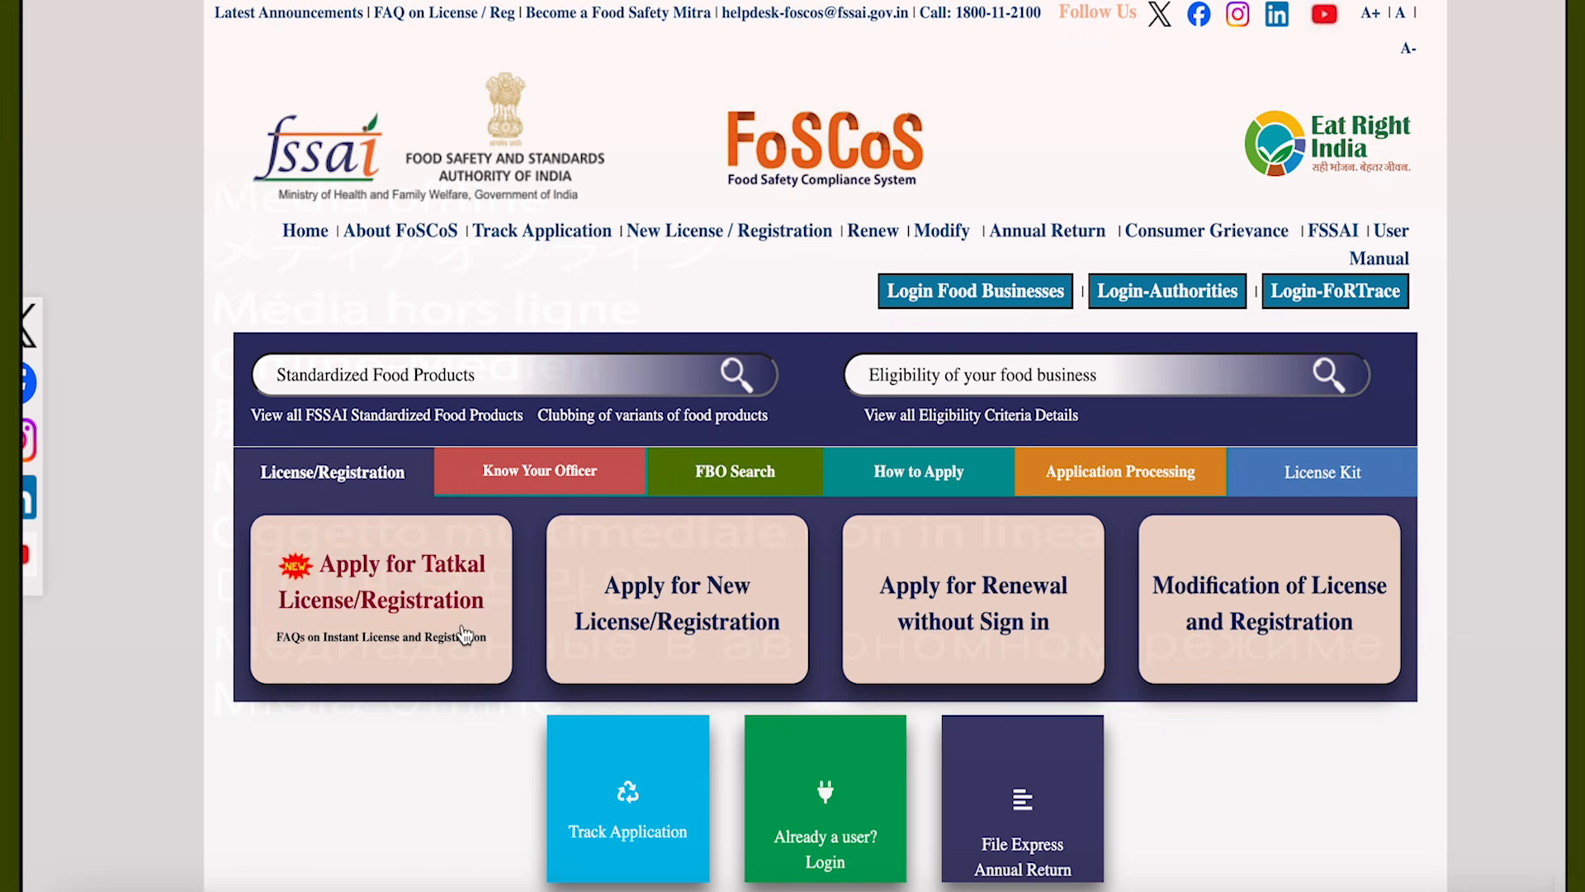
# - Start a new License/Registration application and choose General as the premise of operation
pyautogui.click(690, 636)
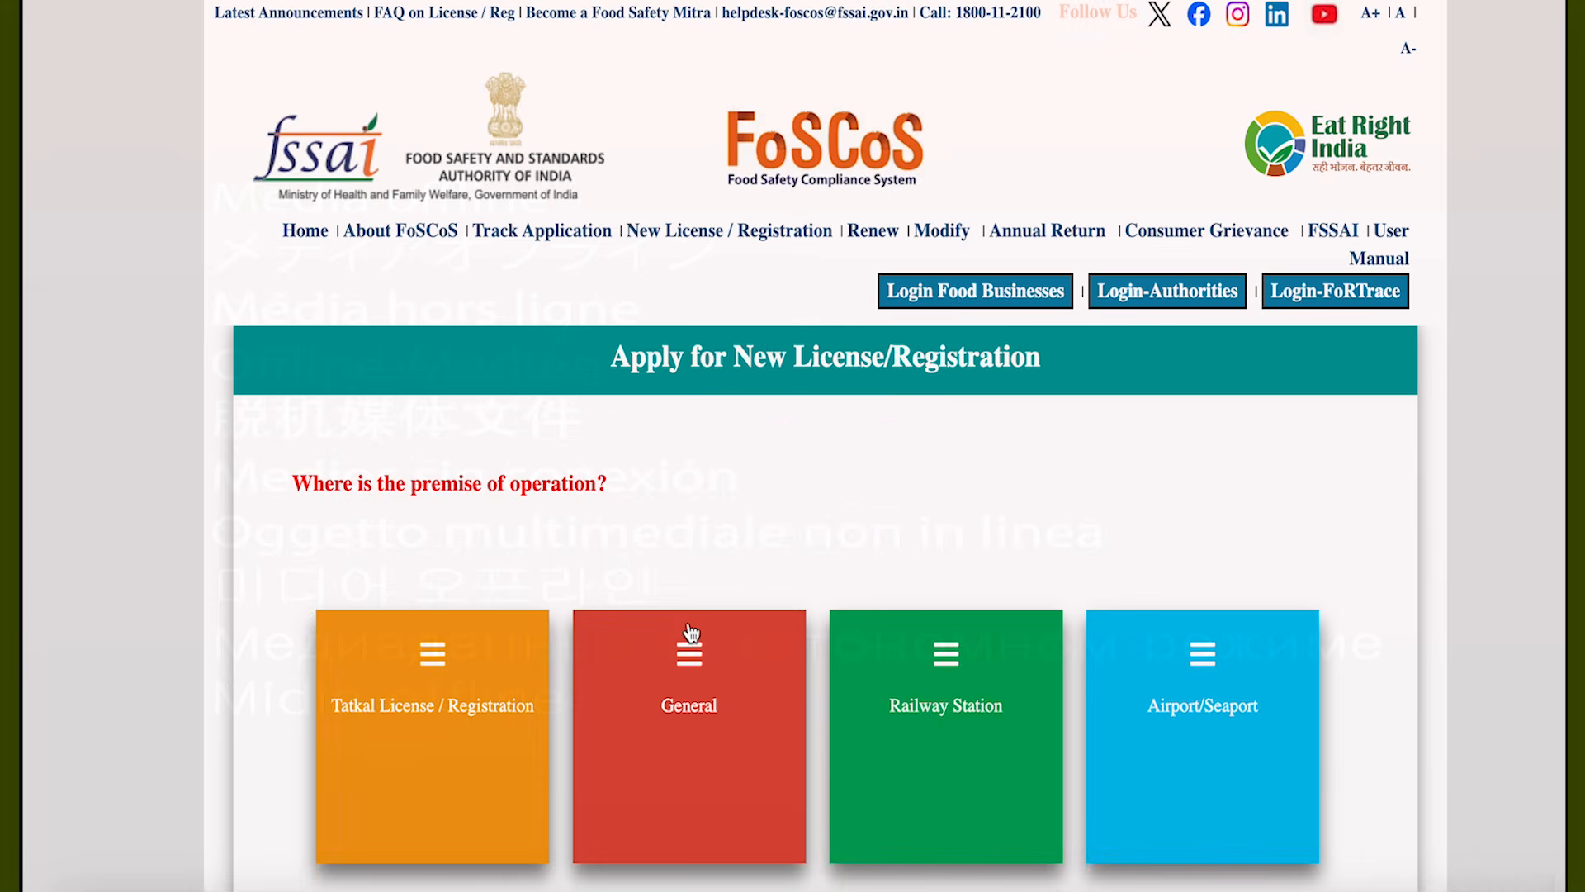
pyautogui.moveTo(602, 365); pyautogui.dragTo(1073, 368)
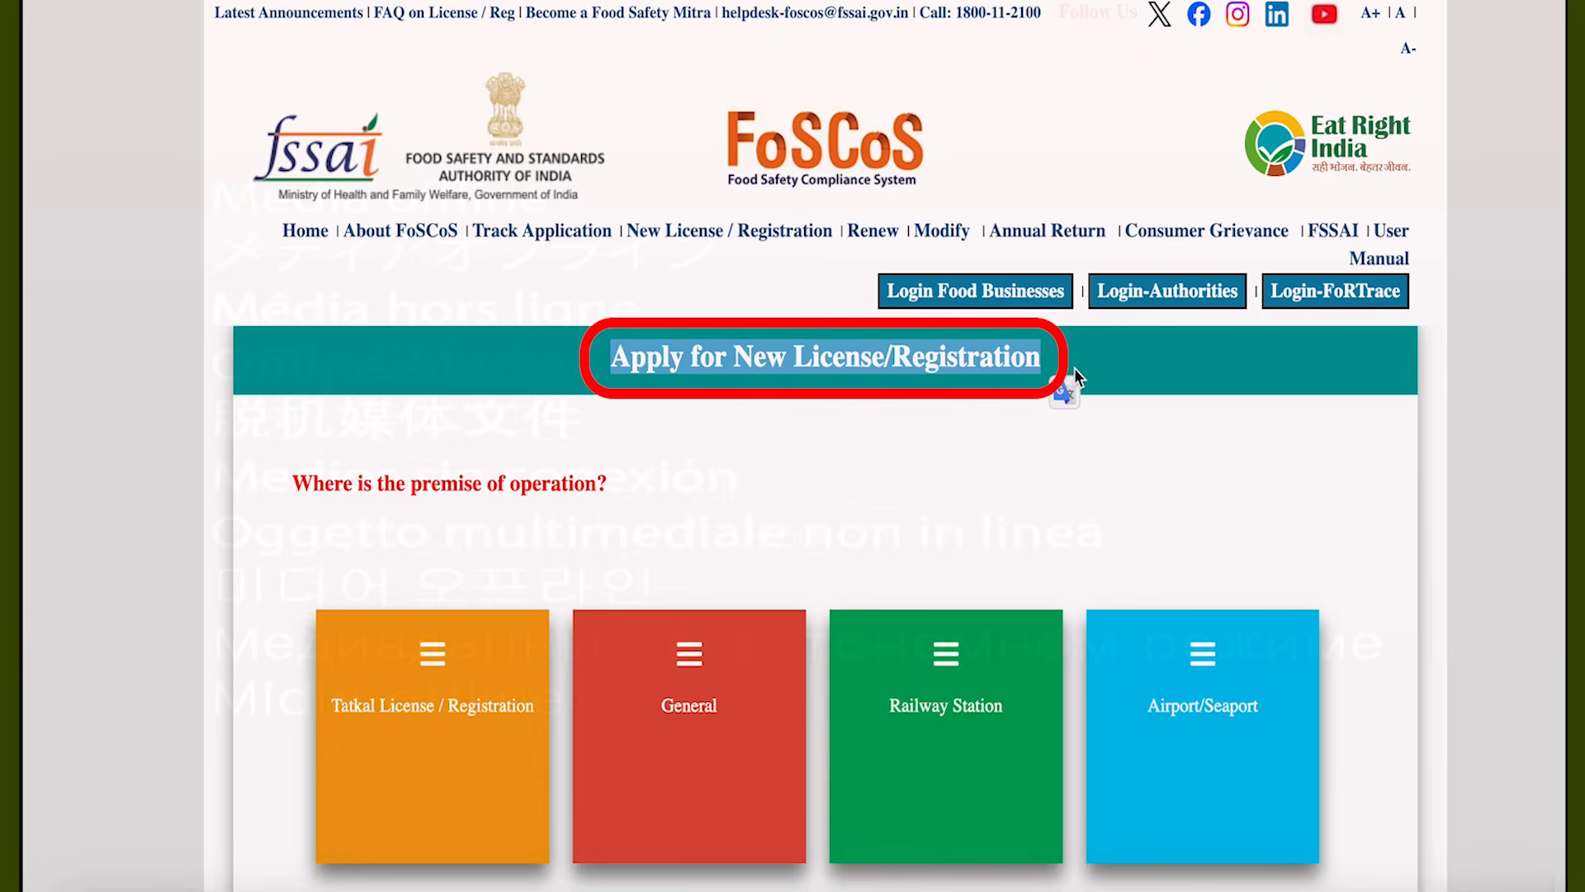
pyautogui.click(1075, 367)
pyautogui.scroll(-1, 1321, 483)
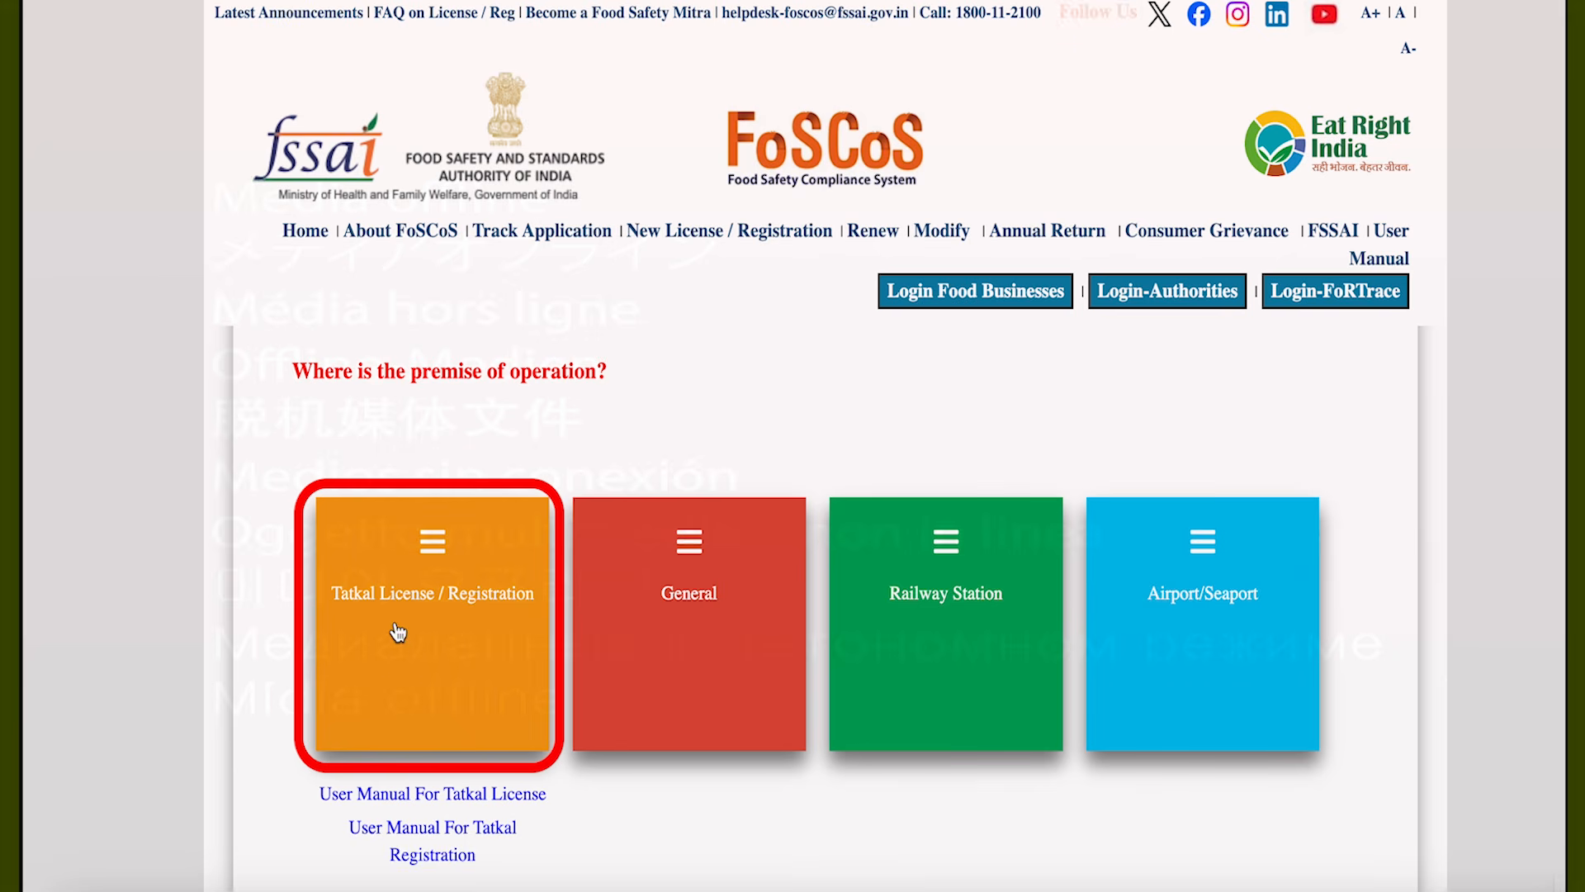
pyautogui.click(697, 617)
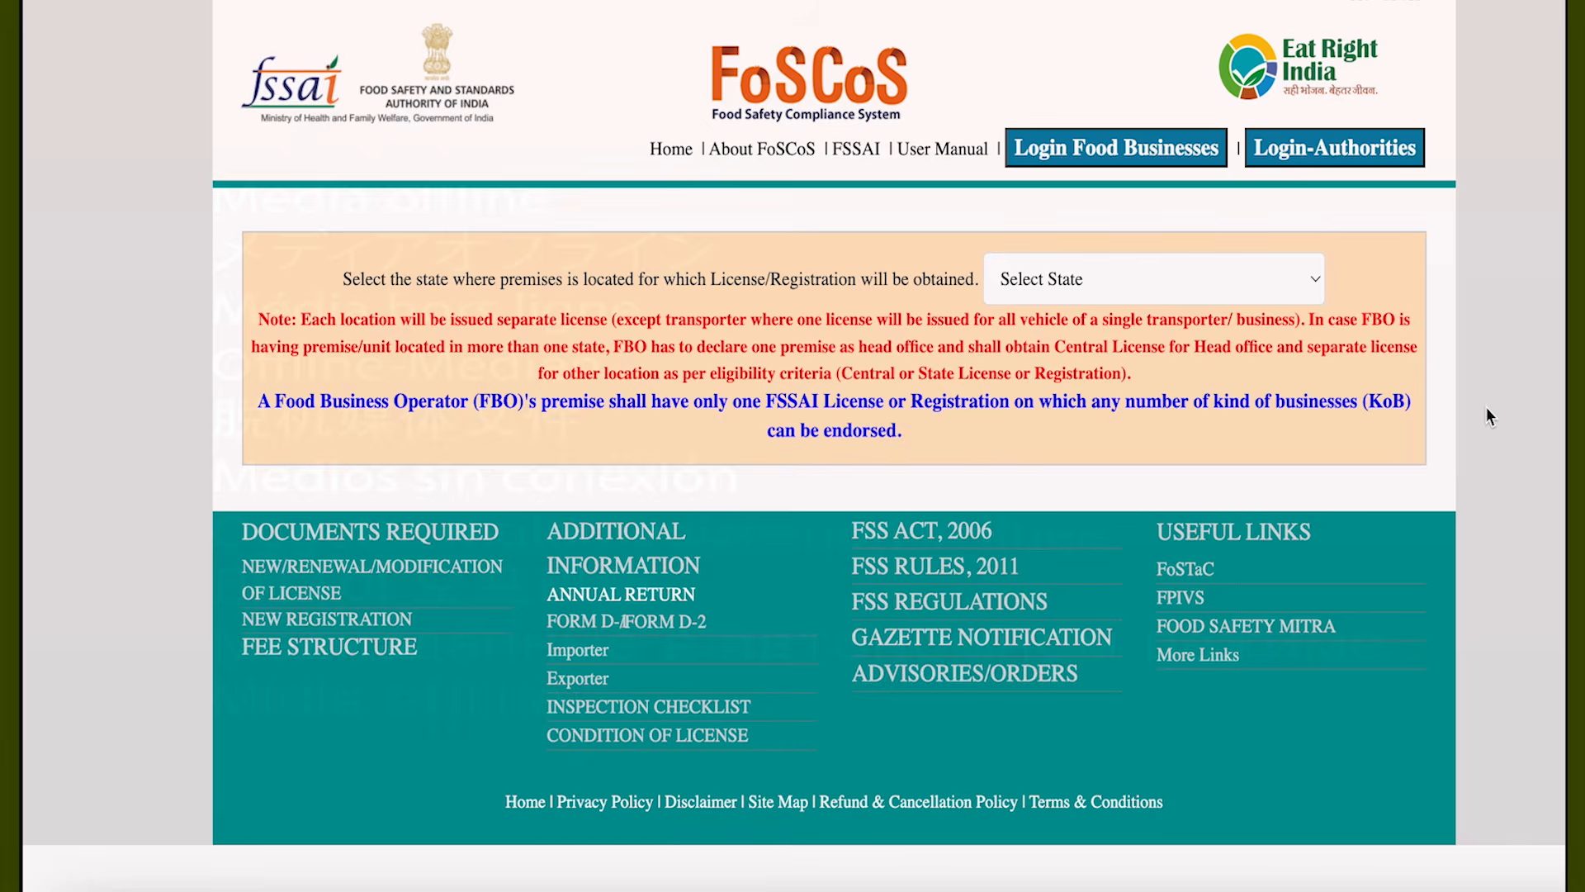
# - Choose Punjab as the state where the food business premises is located
pyautogui.click(1008, 289)
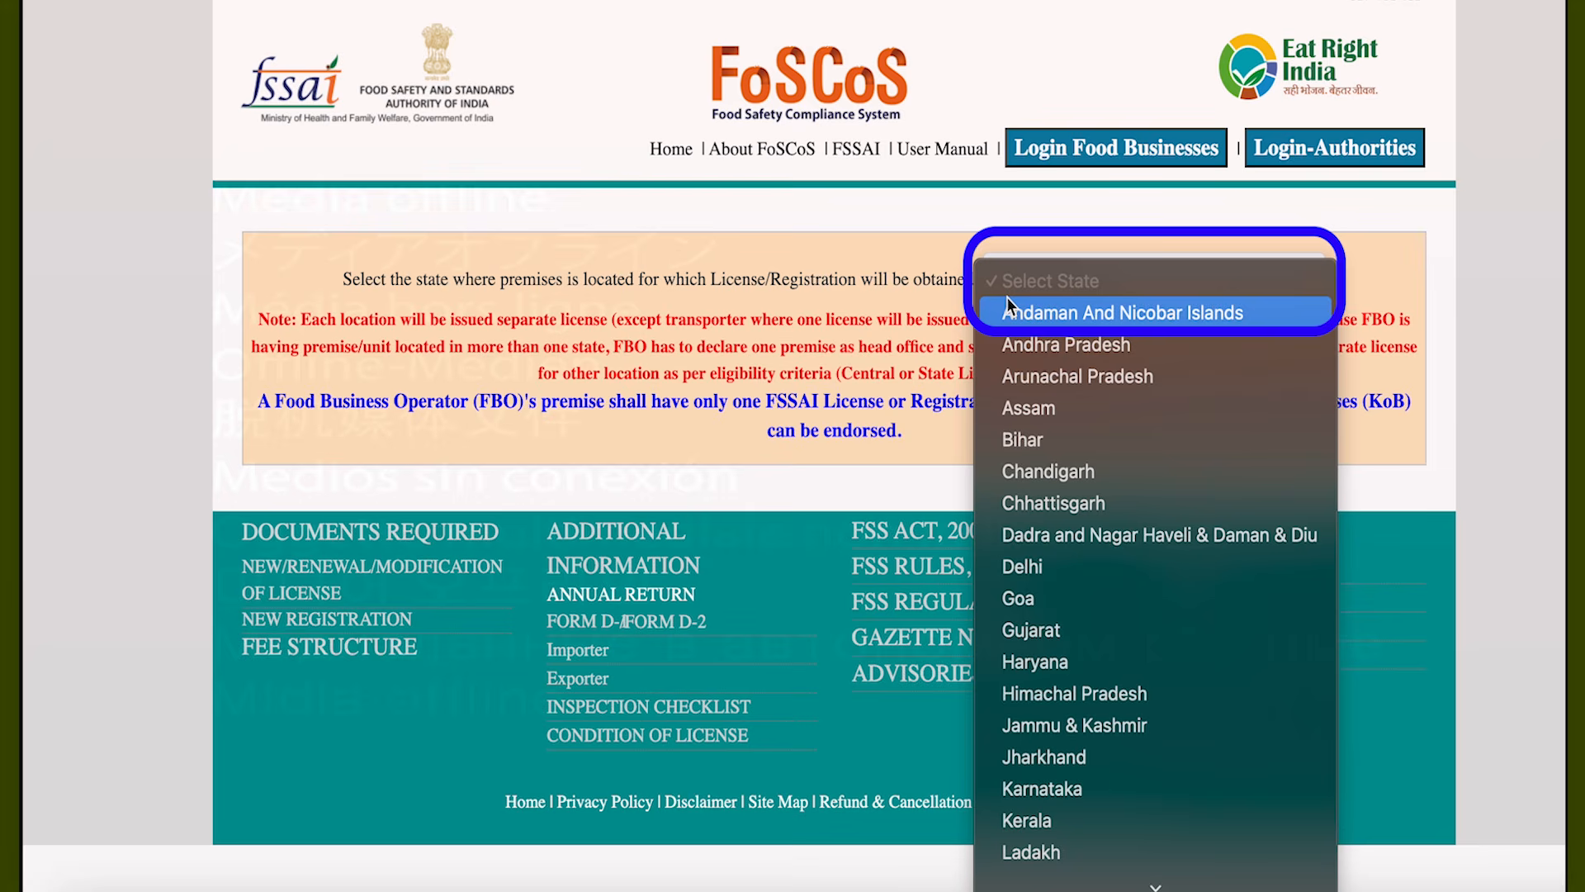
pyautogui.scroll(-2, 1043, 444)
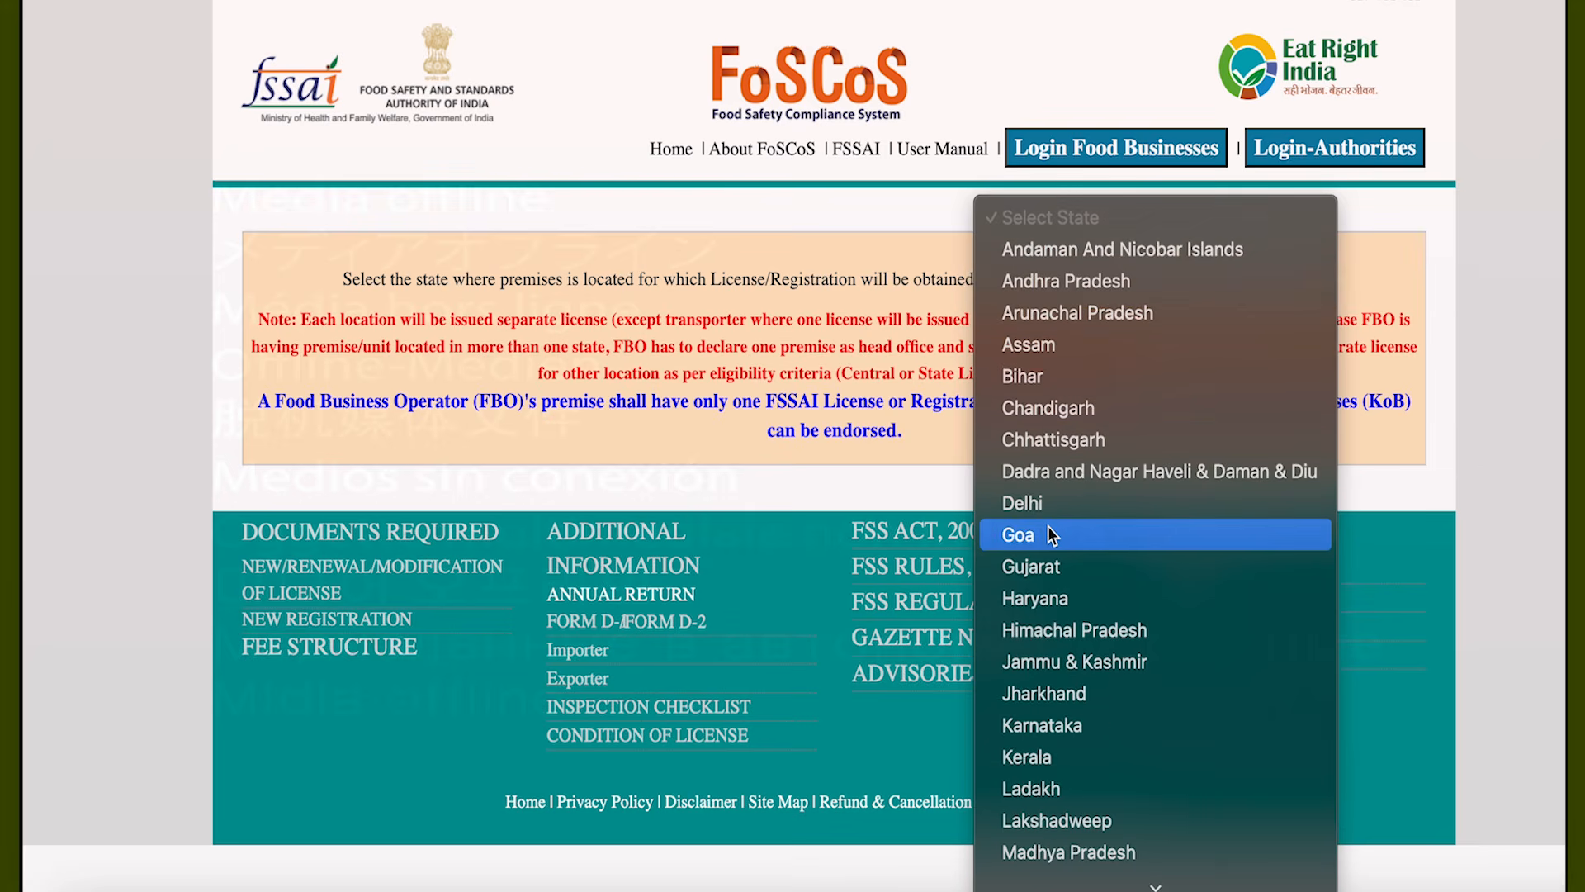
pyautogui.press('p')
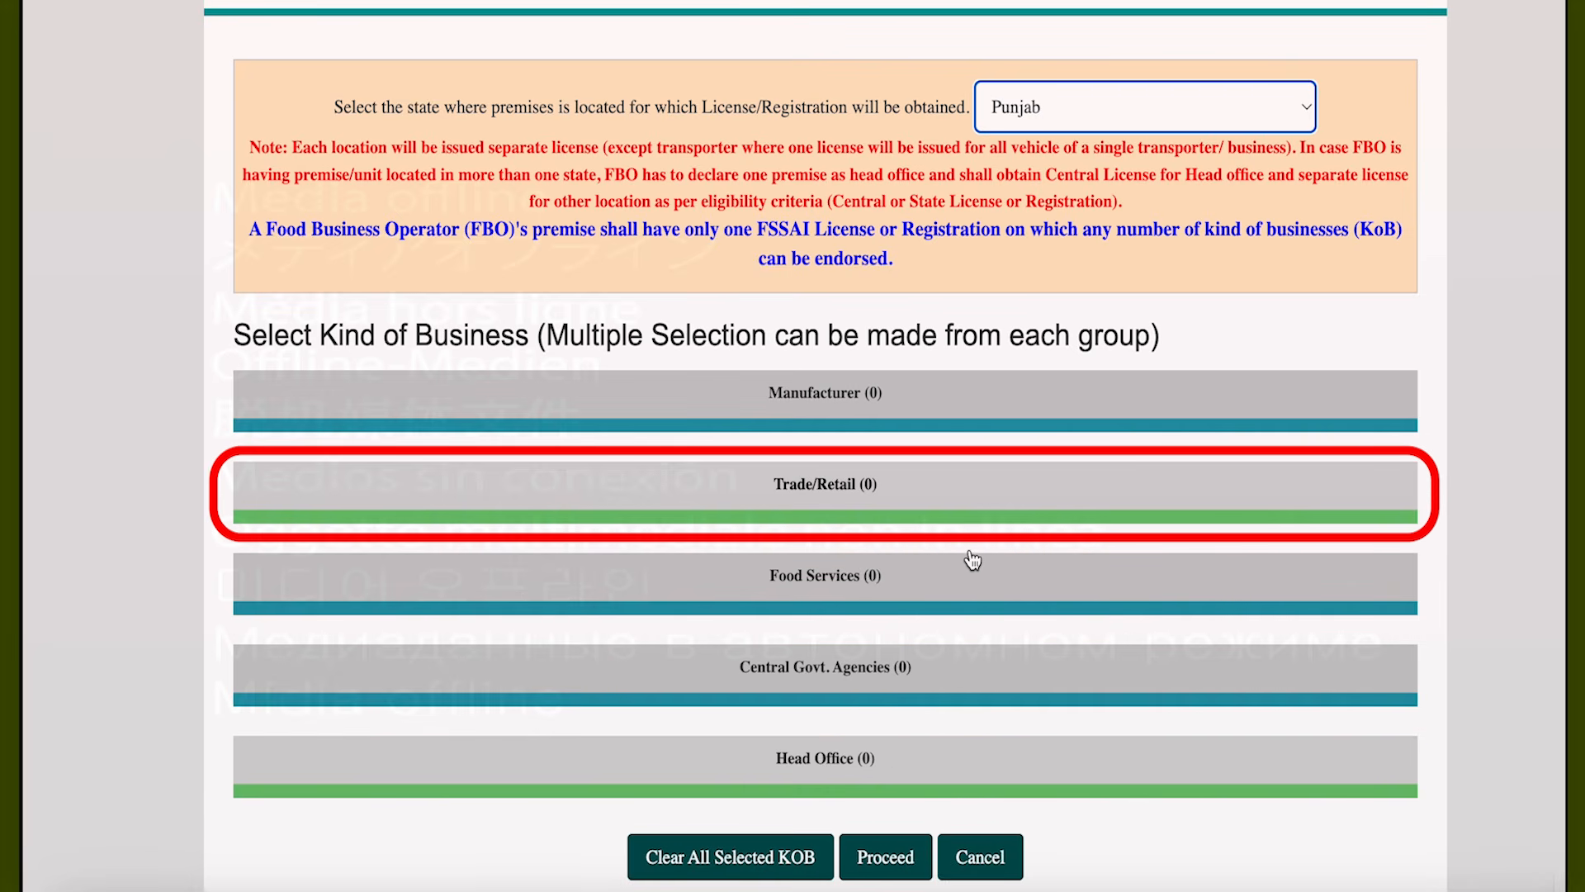
# - Open the turnover options for Retailer within the Trade/Retail kind of business
pyautogui.click(893, 505)
pyautogui.scroll(-4, 898, 505)
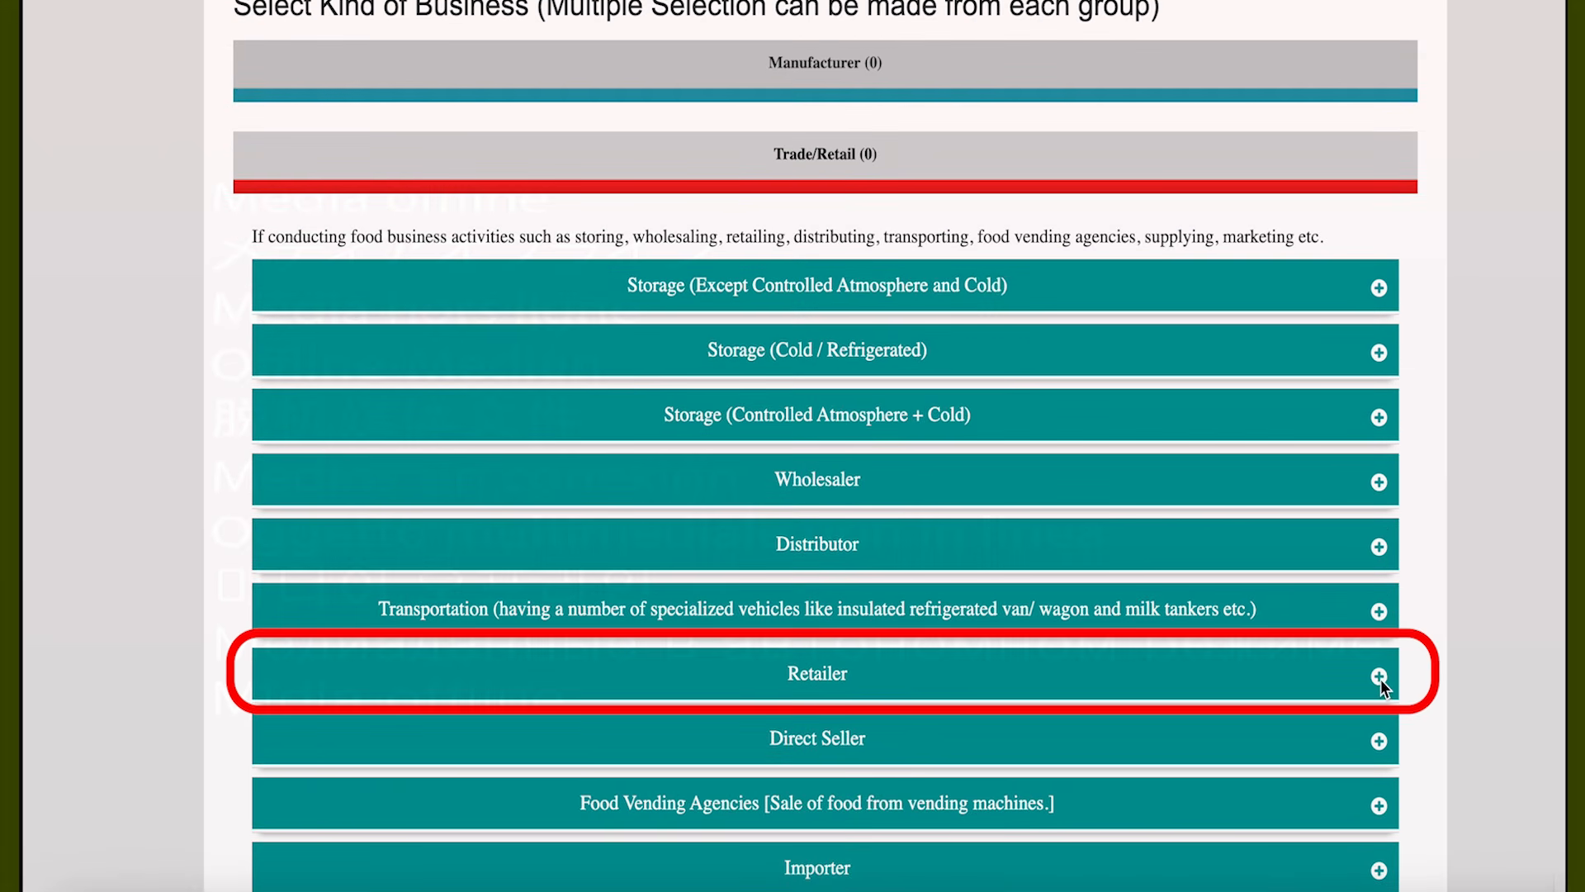
pyautogui.click(1379, 677)
pyautogui.scroll(-1, 1378, 680)
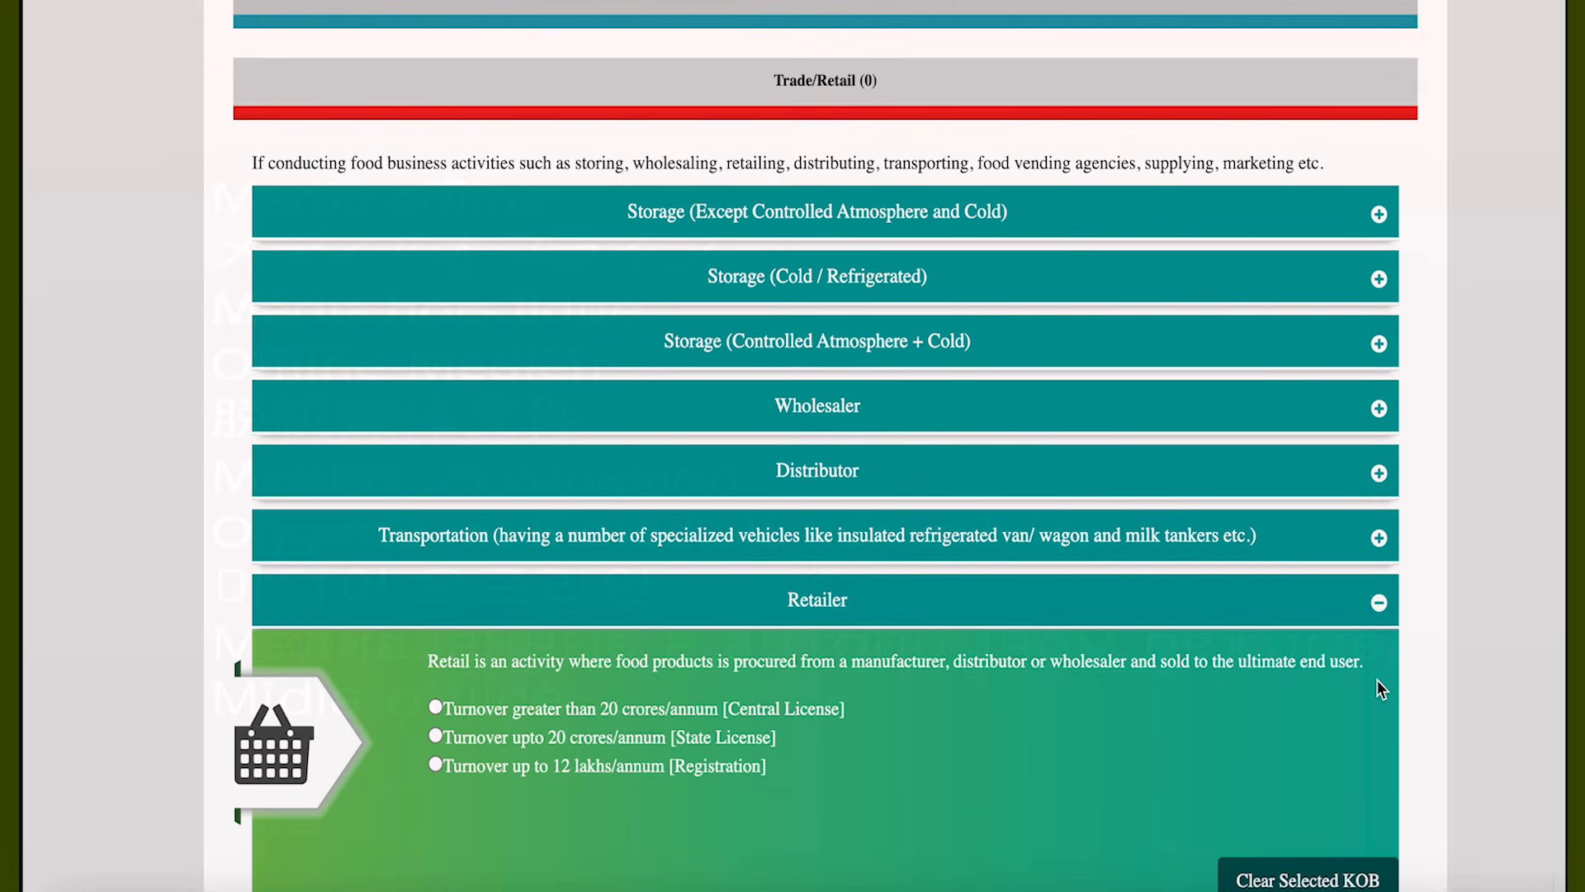
pyautogui.scroll(-3, 1378, 680)
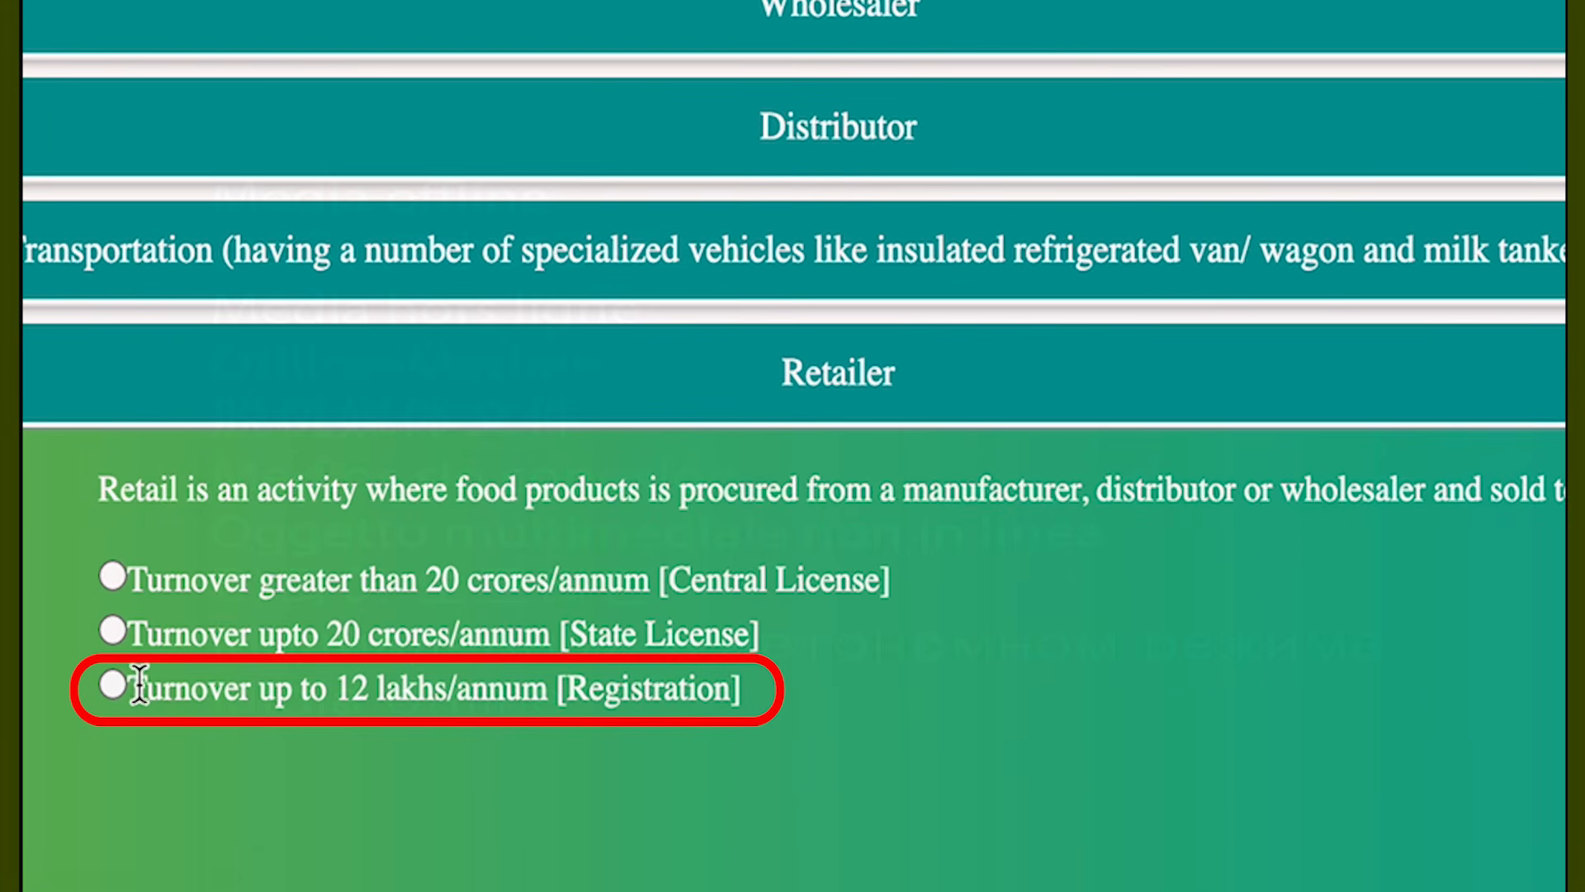
# - Compare the Retailer turnover options and choose Turnover up to 12 lakhs/annum [Registration]
pyautogui.moveTo(139, 685); pyautogui.dragTo(679, 743)
pyautogui.click(545, 697)
pyautogui.moveTo(545, 697); pyautogui.dragTo(732, 690)
pyautogui.click(380, 706)
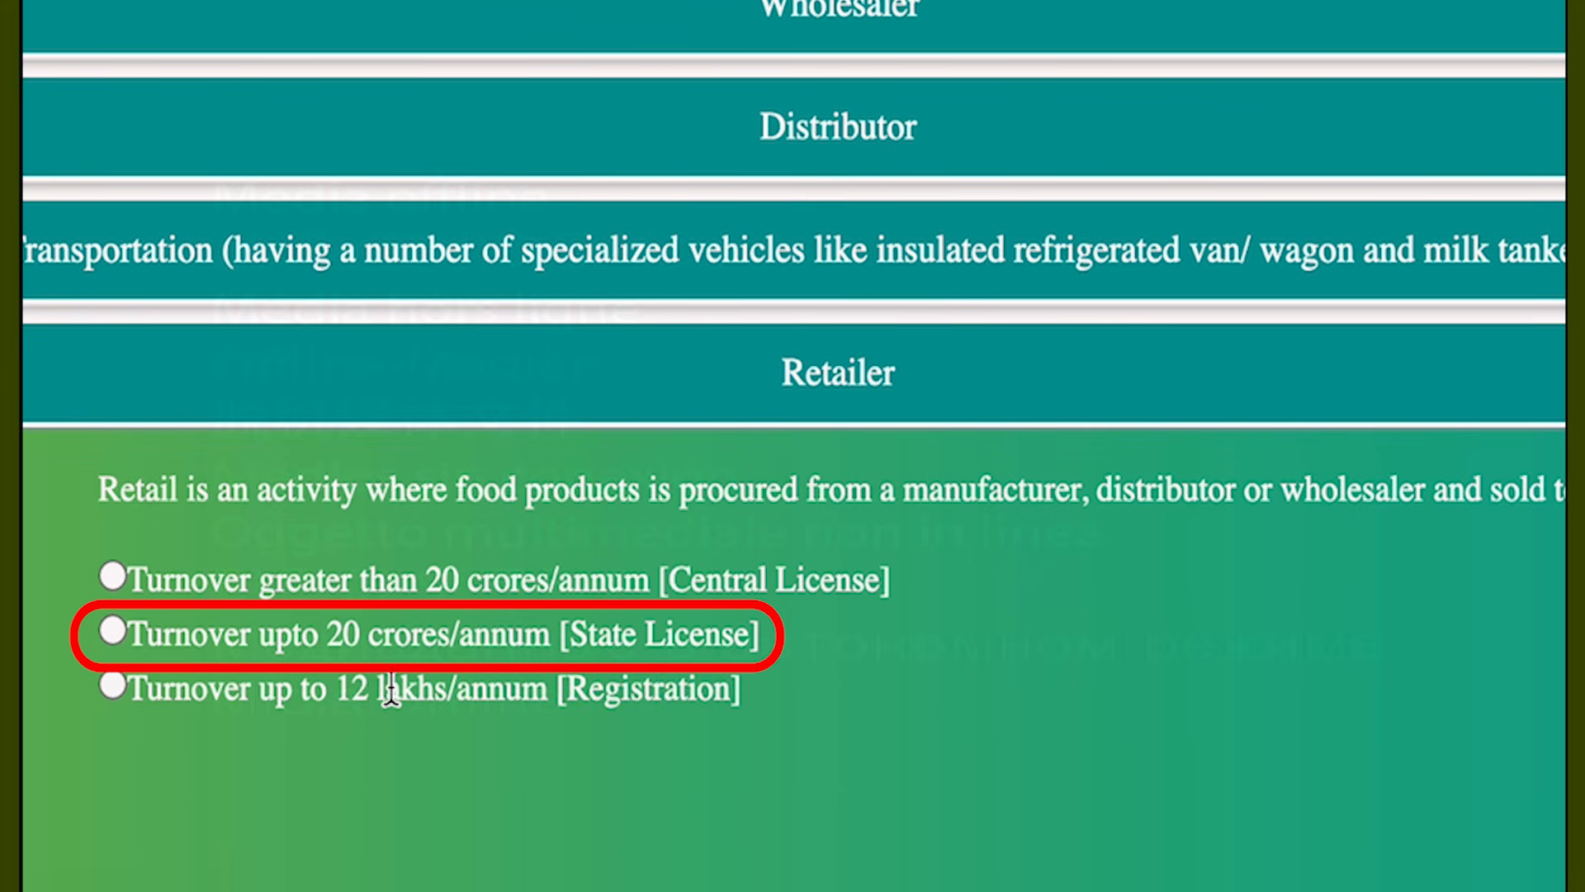
pyautogui.tripleClick(555, 636)
pyautogui.click(518, 648)
pyautogui.tripleClick(413, 580)
pyautogui.click(500, 582)
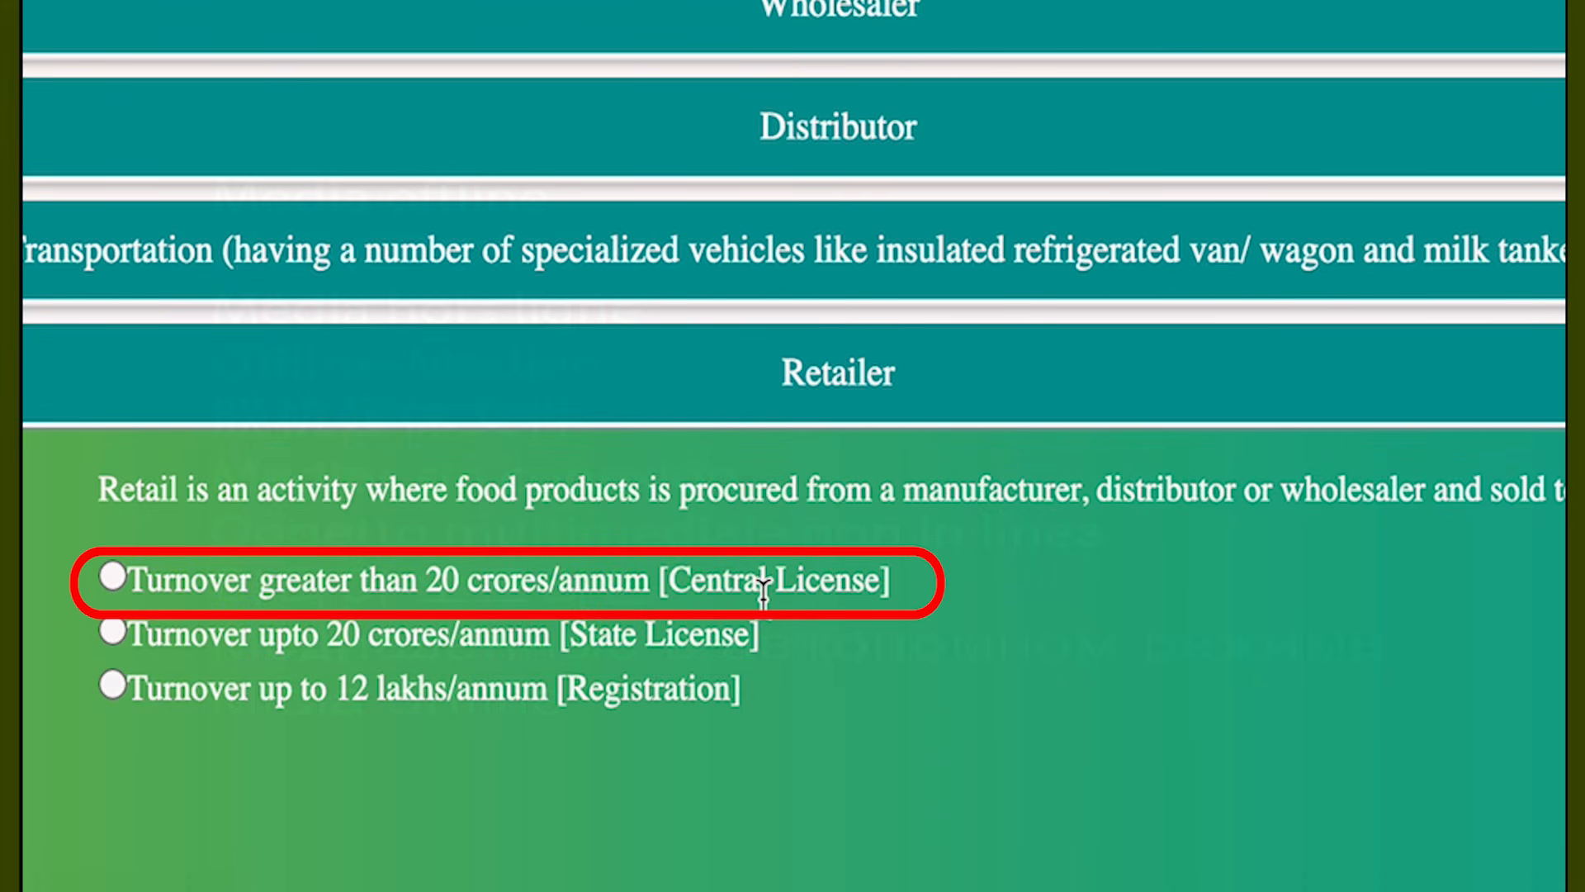
pyautogui.click(114, 690)
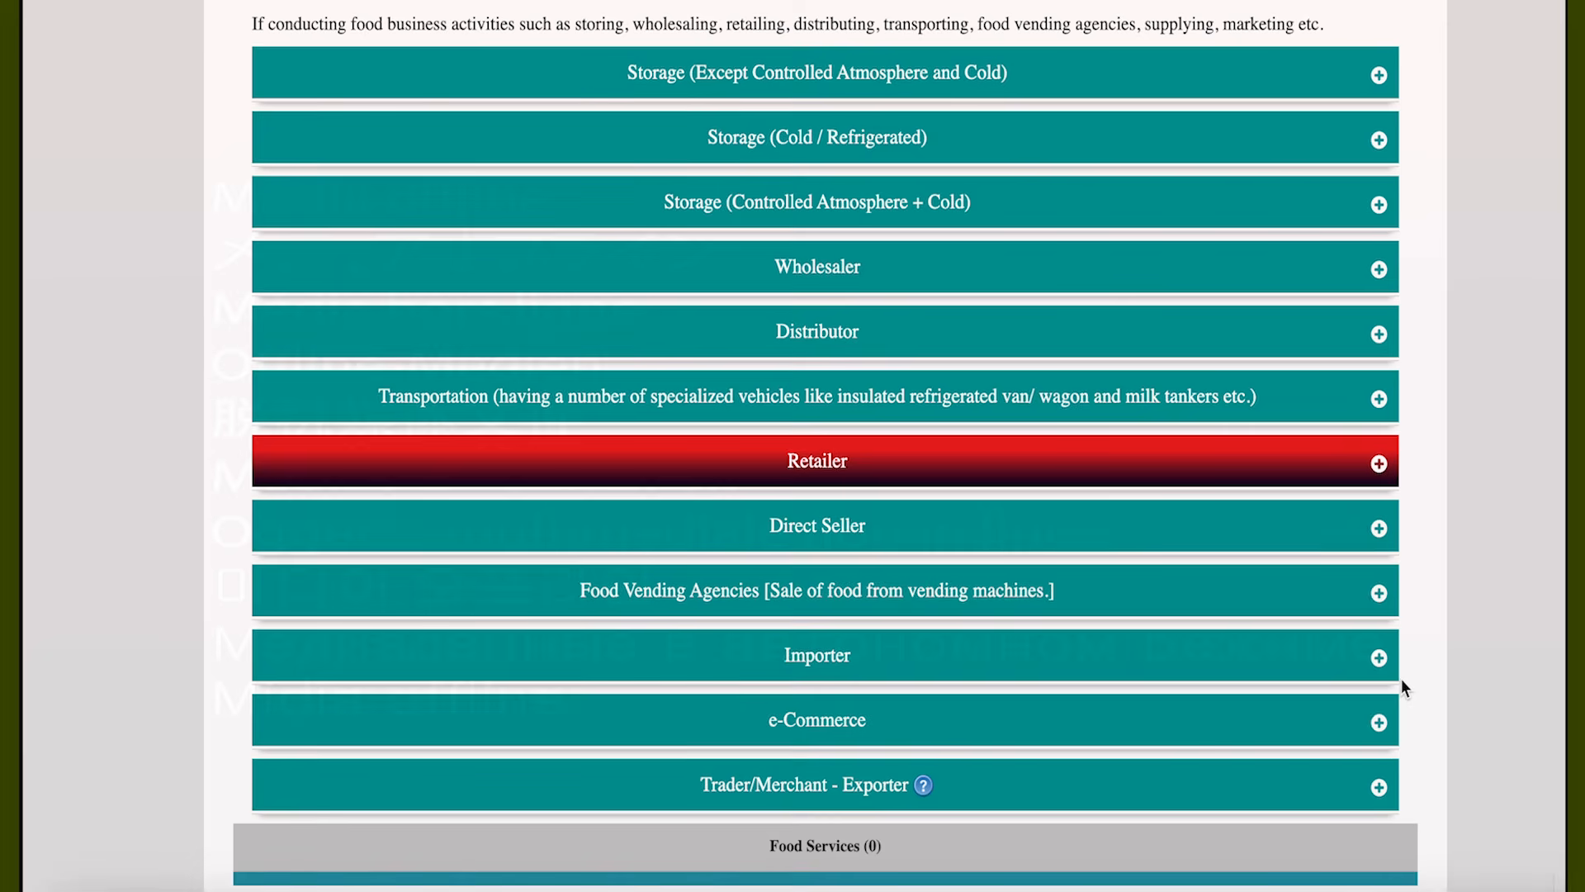
# - Select E-Commerce covered under Center License [Central License] in the e-Commerce category
pyautogui.scroll(-1, 1400, 690)
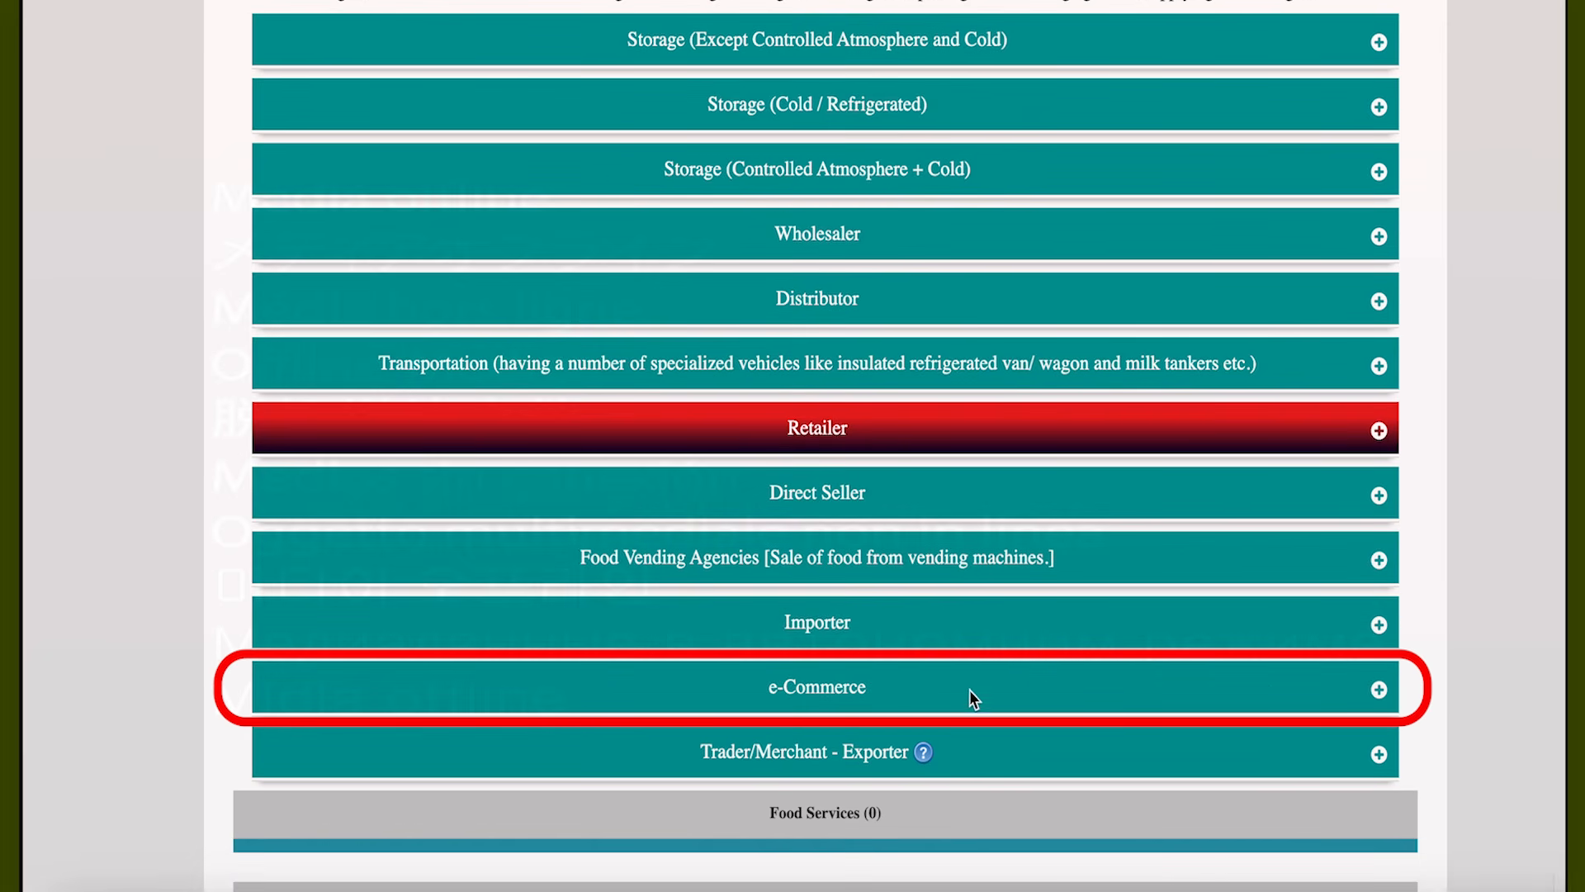
pyautogui.click(1379, 689)
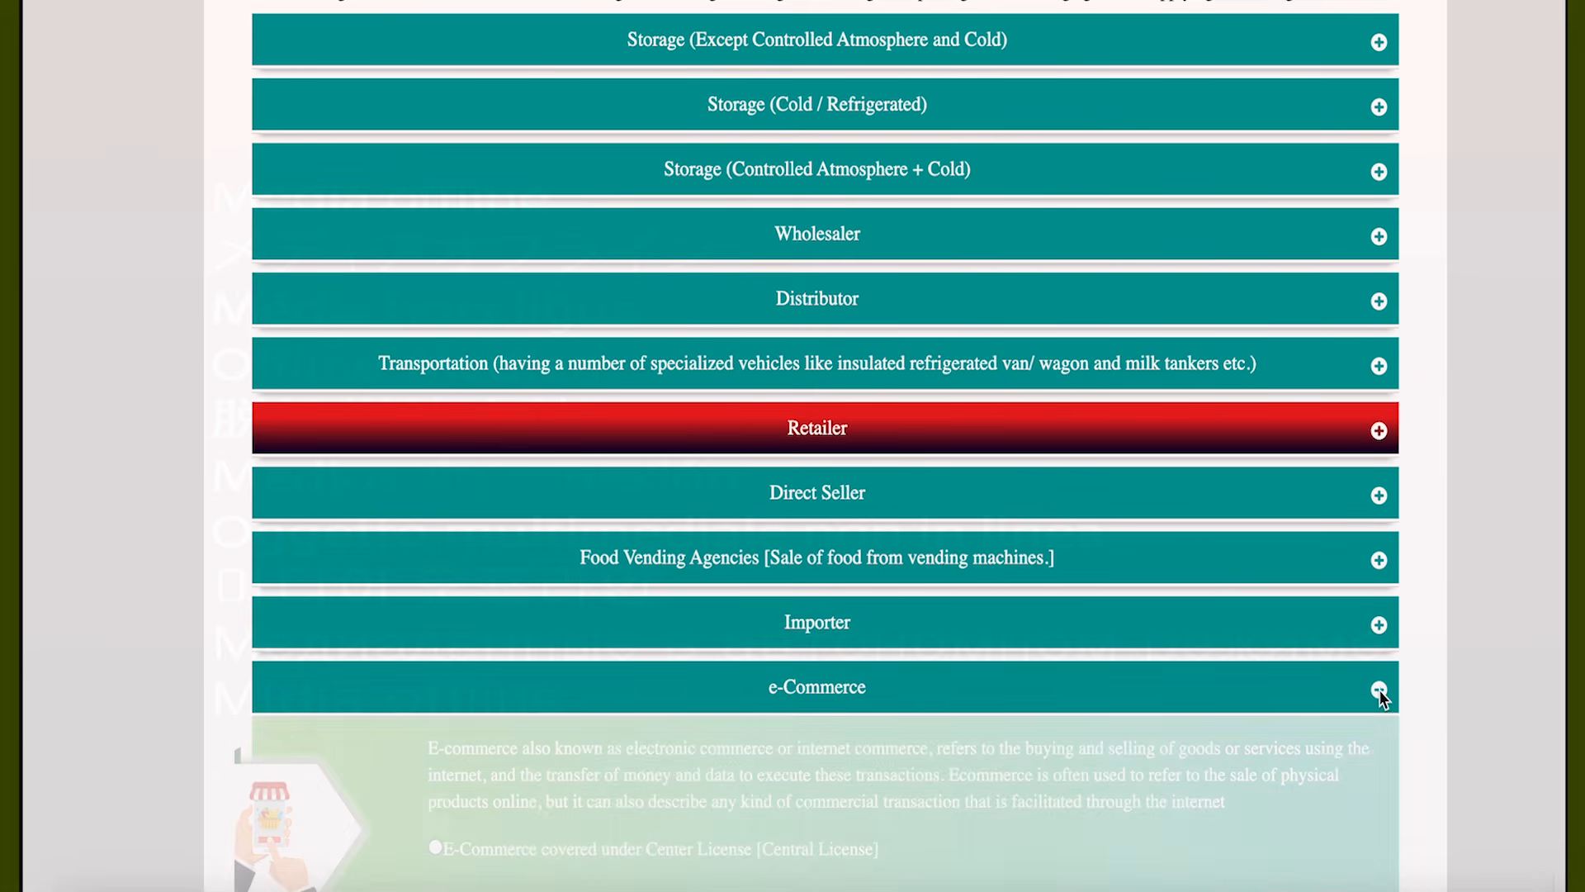
pyautogui.scroll(-3, 1379, 688)
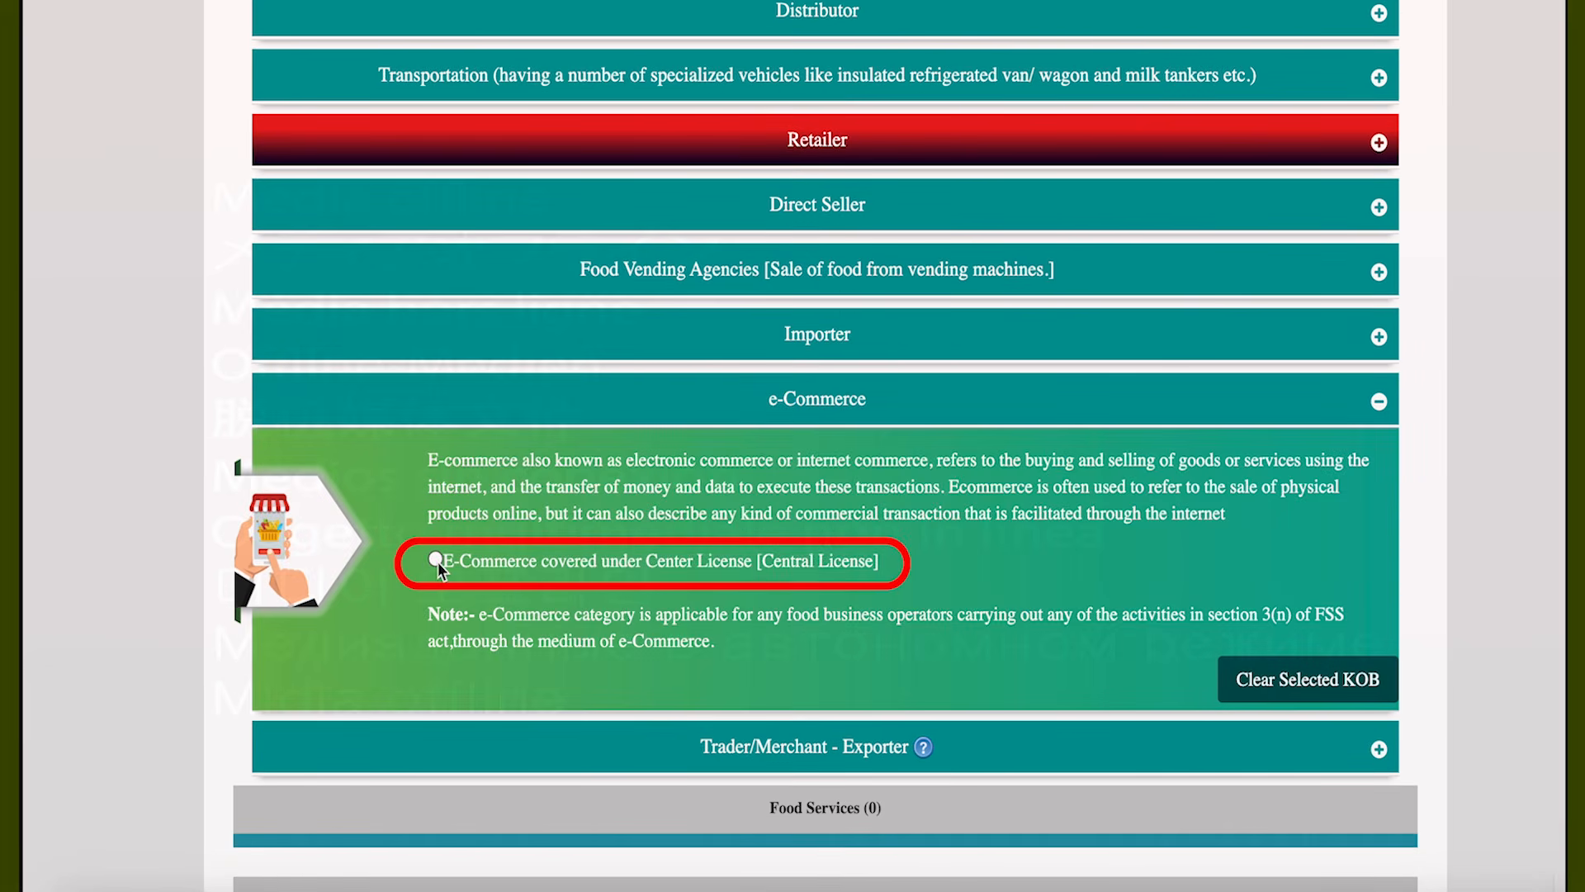
pyautogui.scroll(1, 597, 562)
pyautogui.scroll(1, 597, 562)
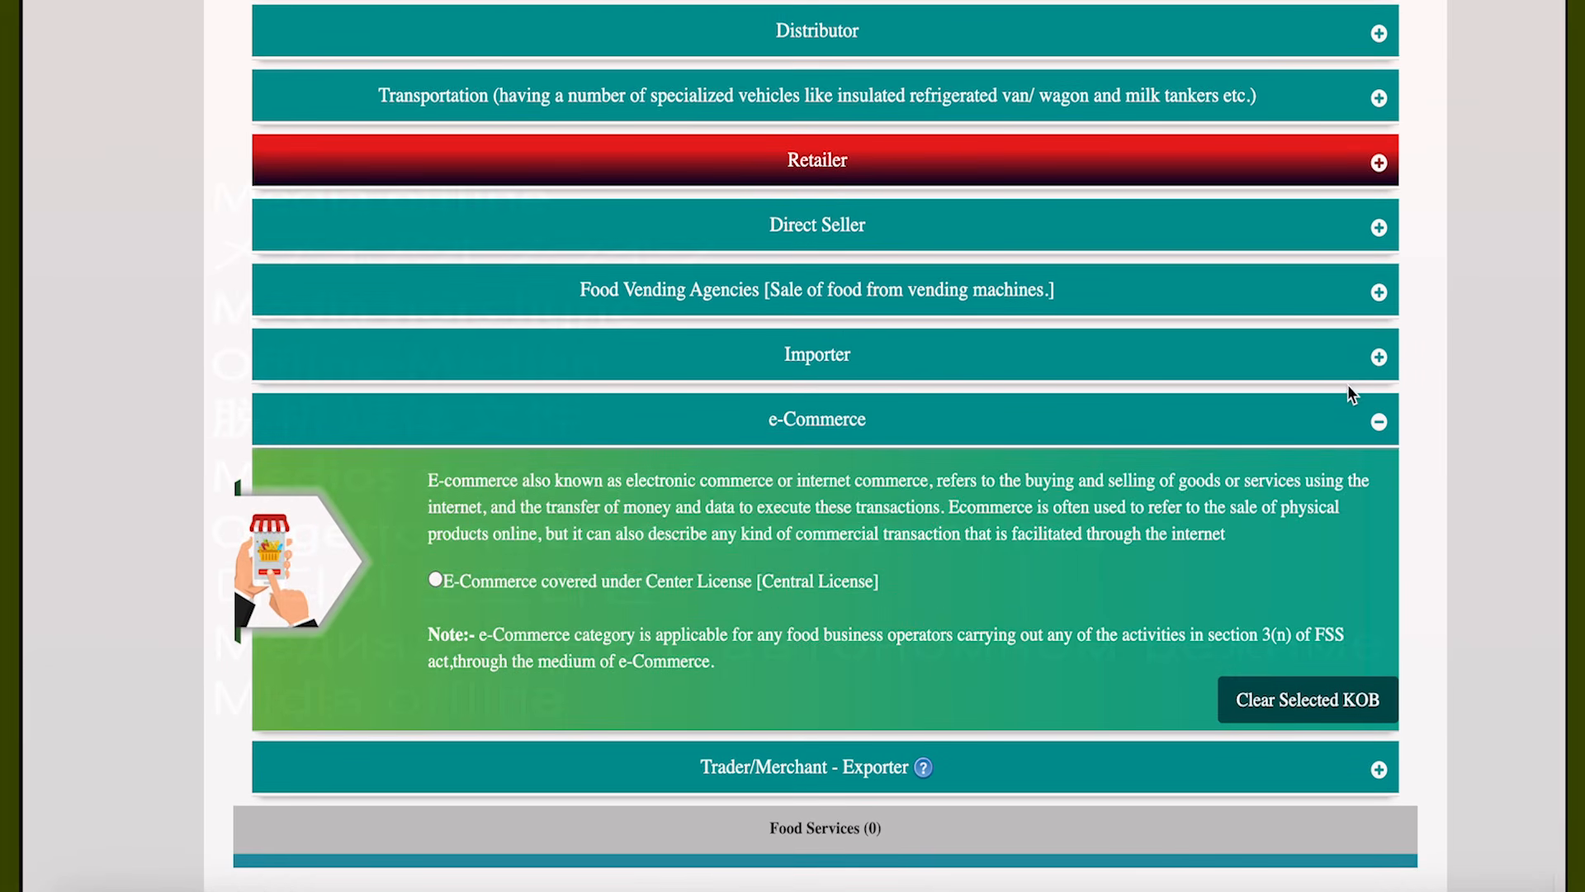
pyautogui.click(1381, 421)
pyautogui.click(1380, 421)
pyautogui.click(436, 580)
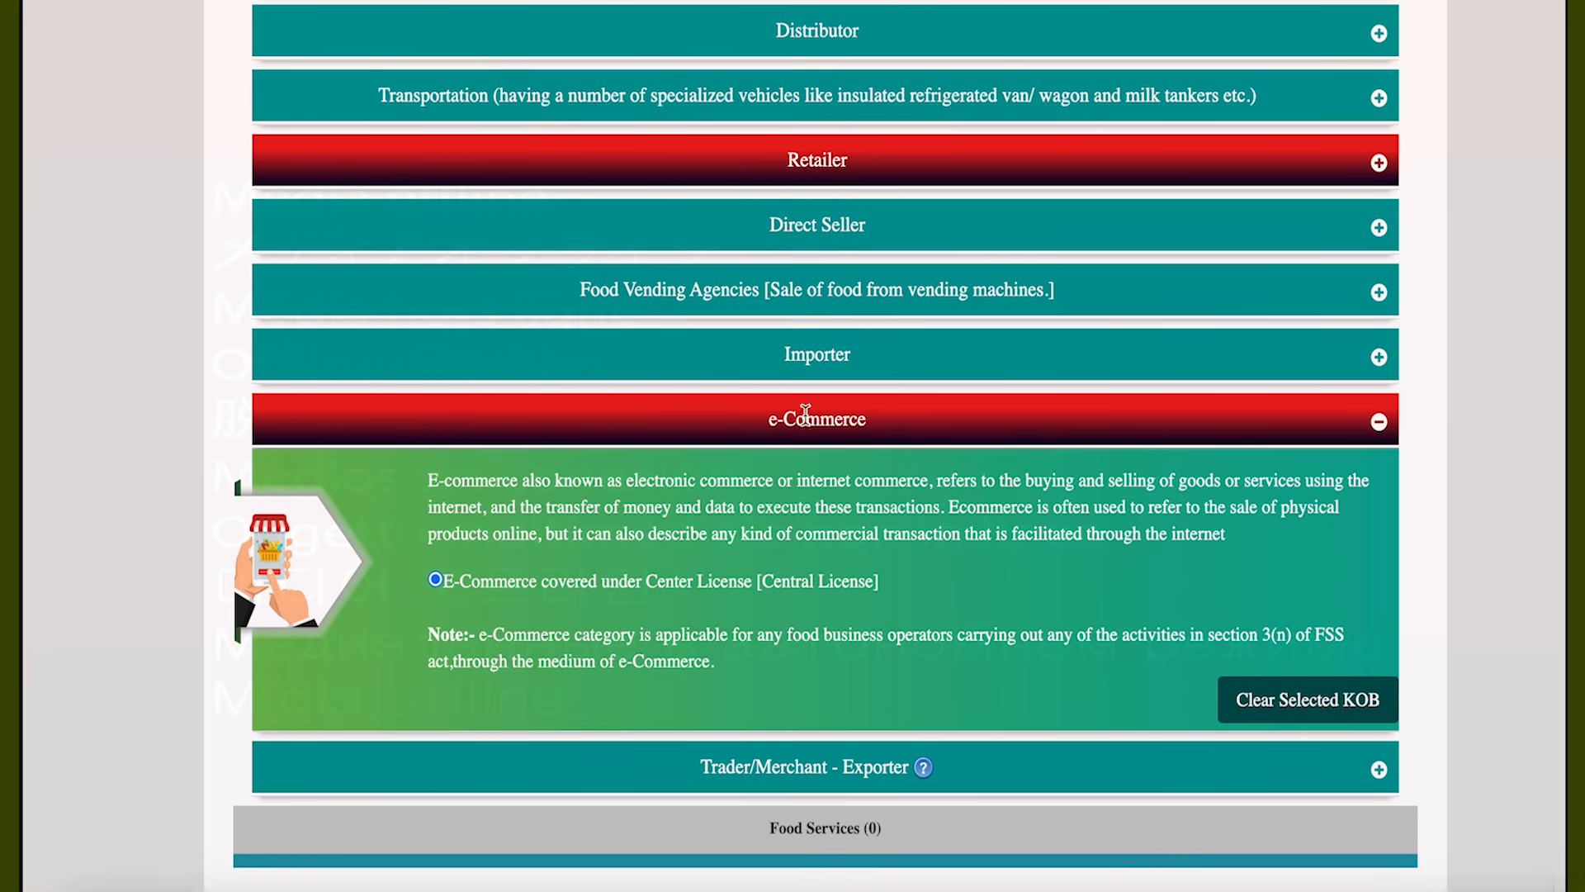
# - Select the Registration option under Food Vending Agencies, then clear that kind of business
pyautogui.click(1377, 294)
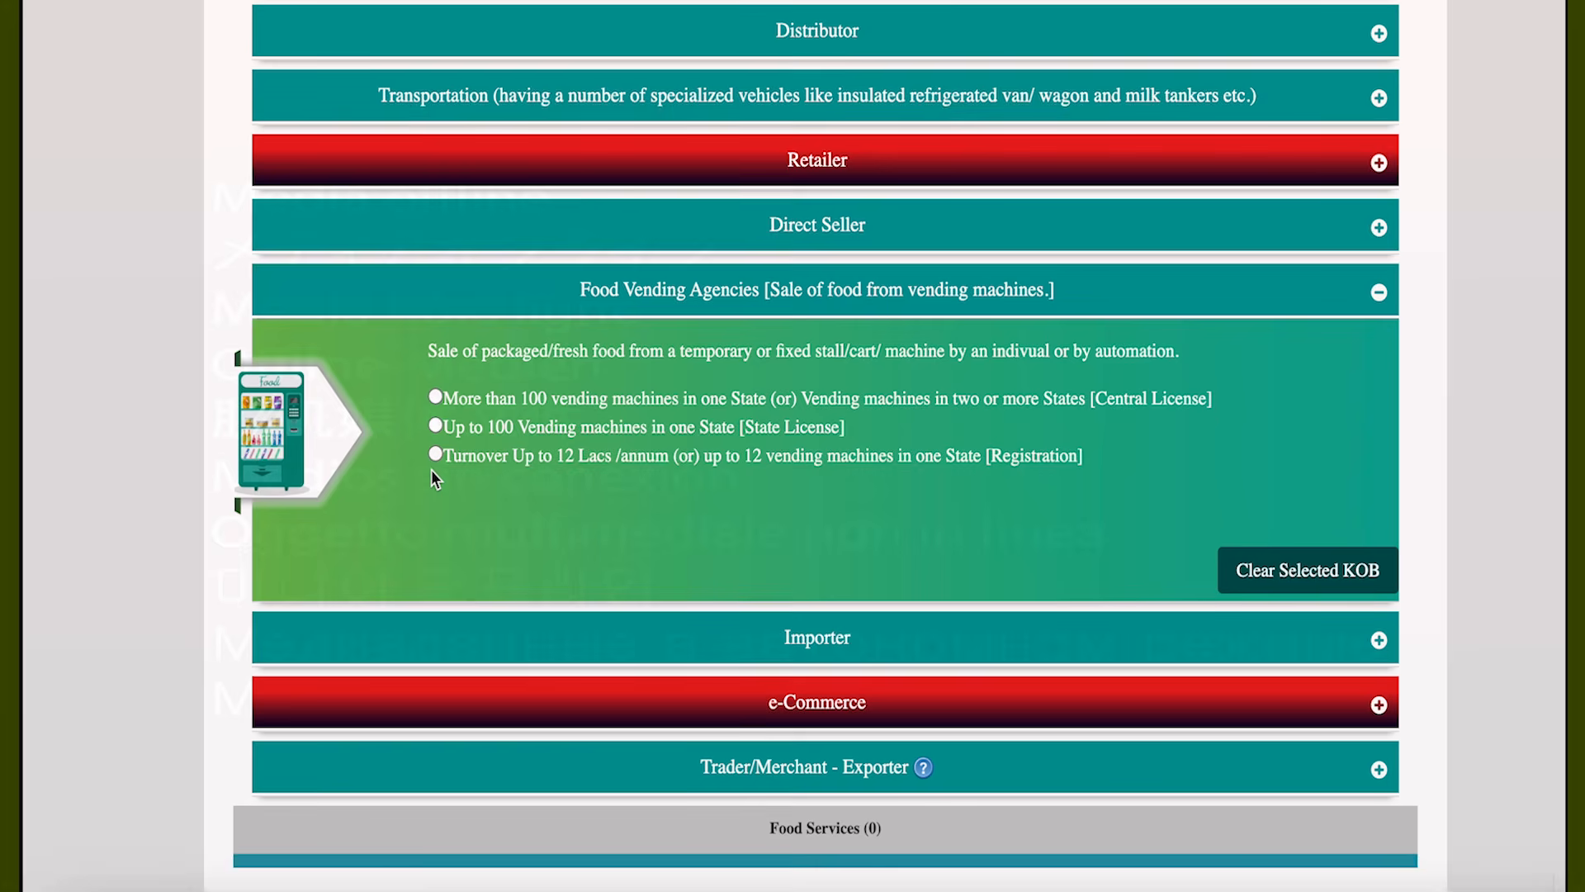
pyautogui.click(436, 456)
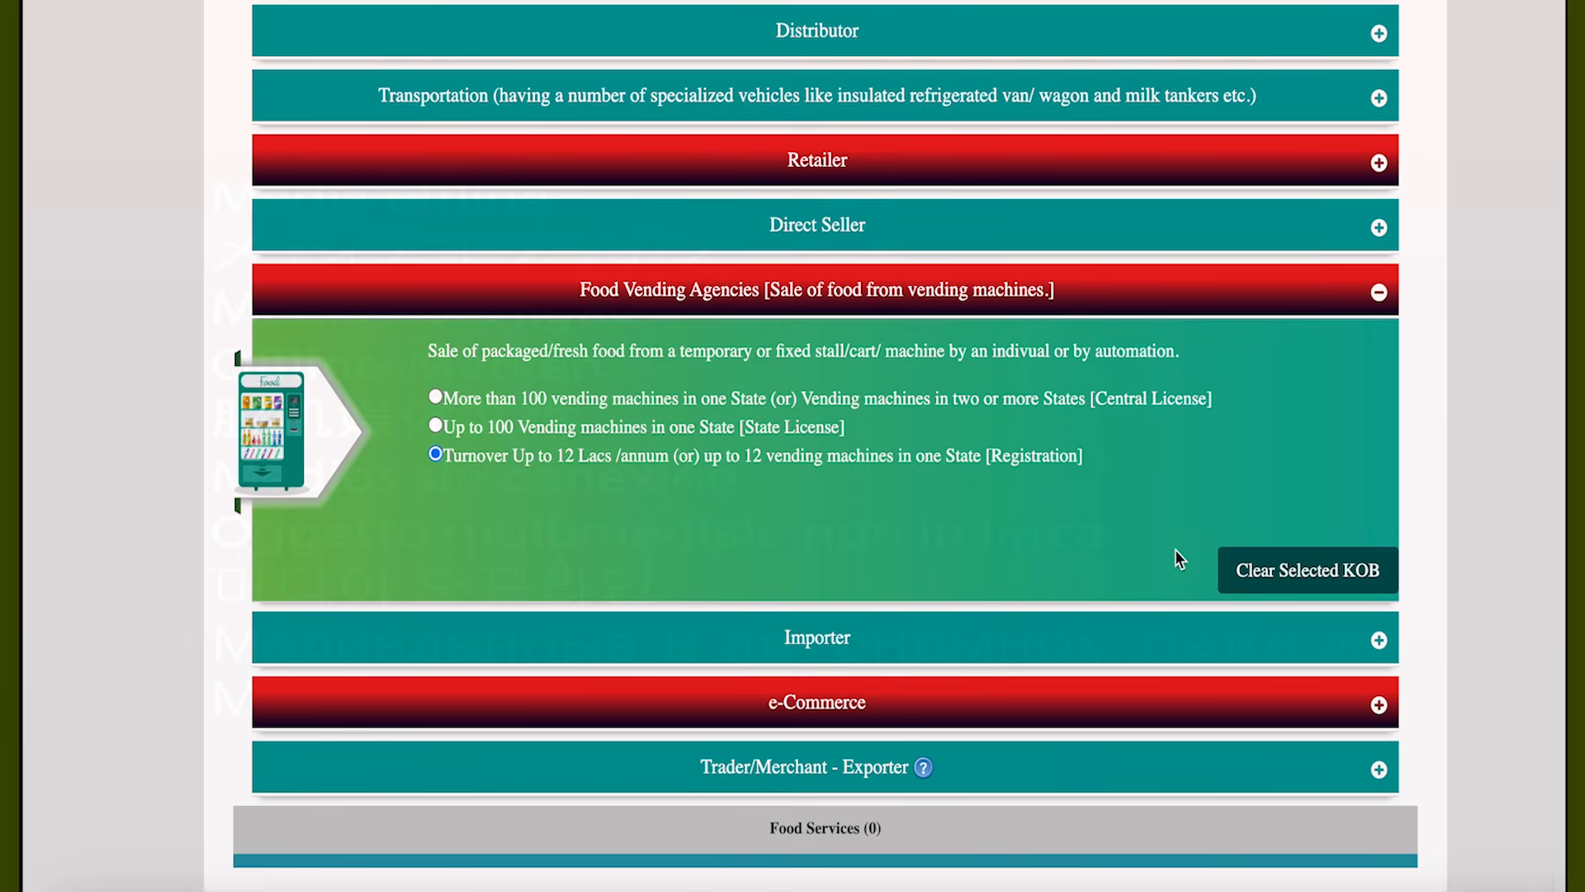
pyautogui.click(1298, 582)
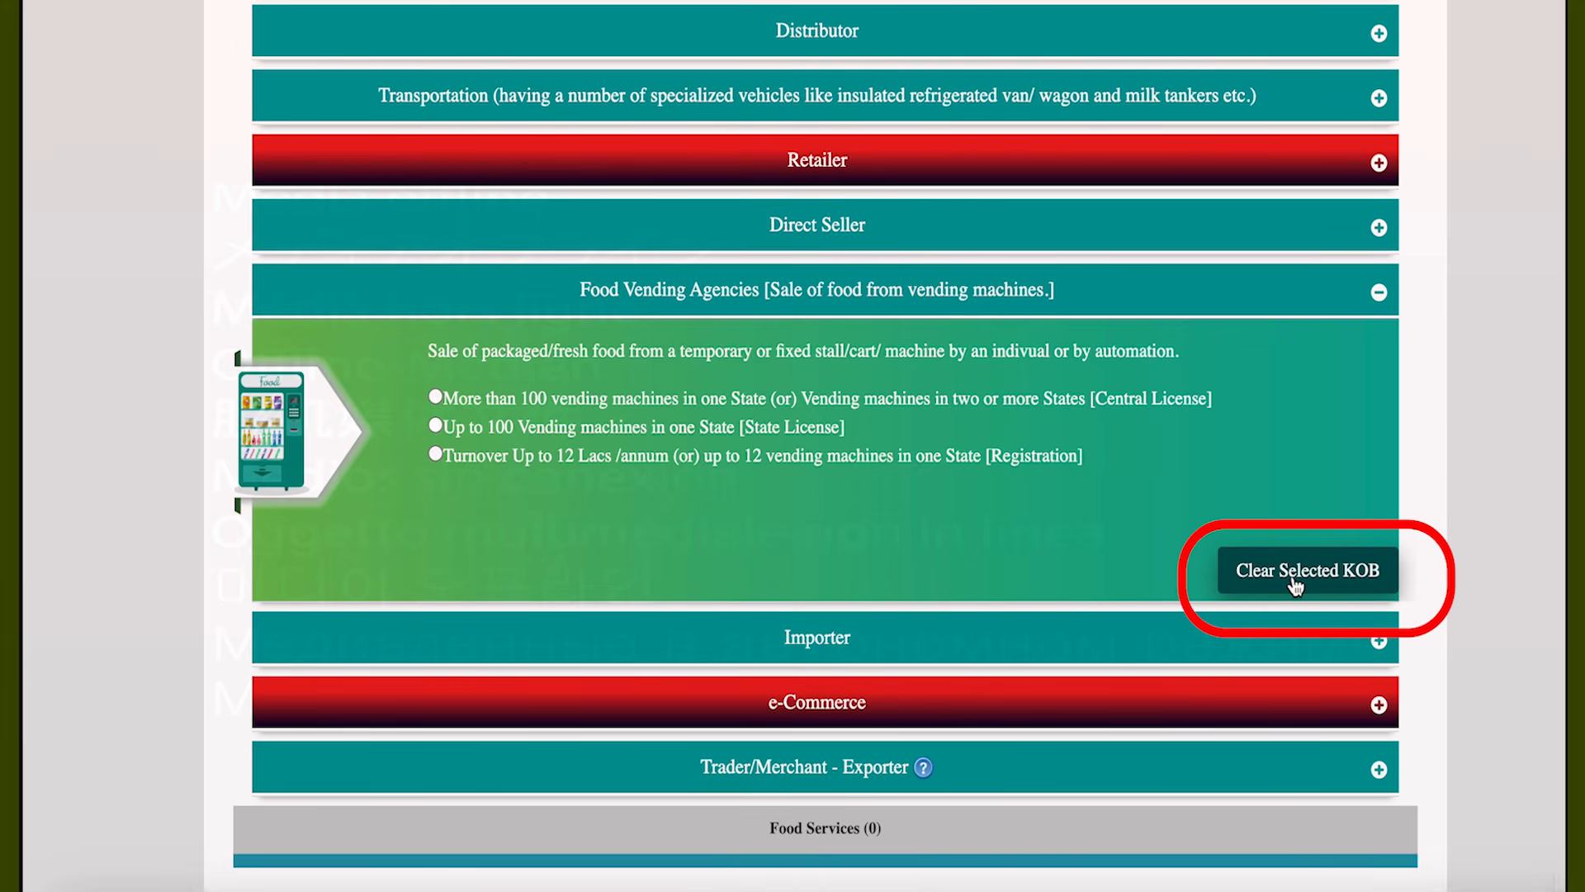
# - Submit the selected kinds of business and proceed from the eligibility result to the Registration application form
pyautogui.click(1379, 704)
pyautogui.scroll(-10, 1163, 453)
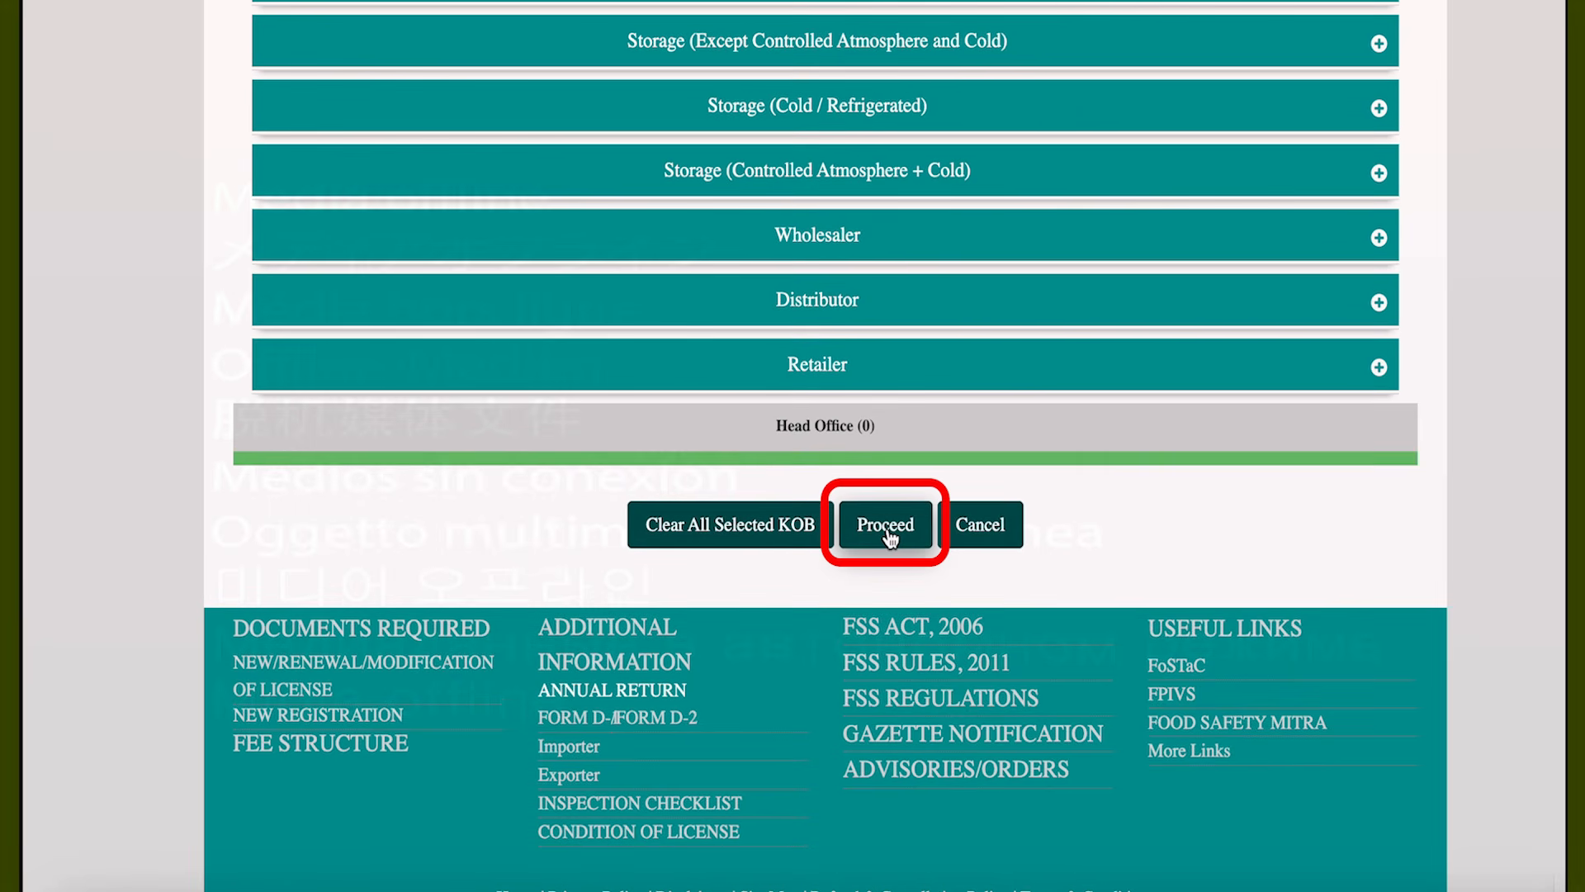
pyautogui.click(886, 525)
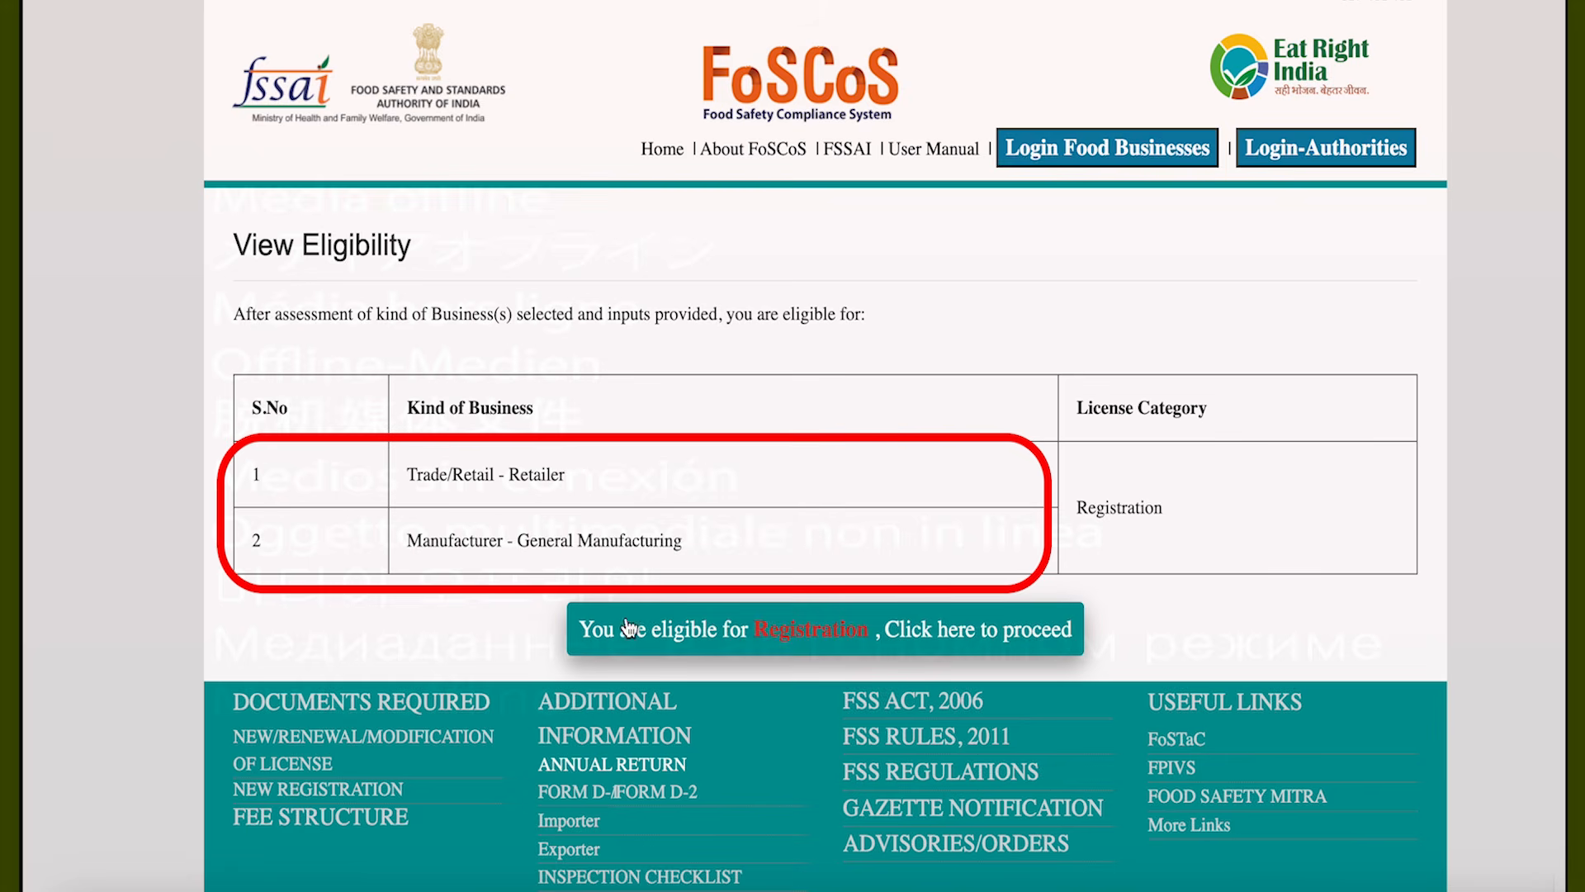
pyautogui.click(858, 638)
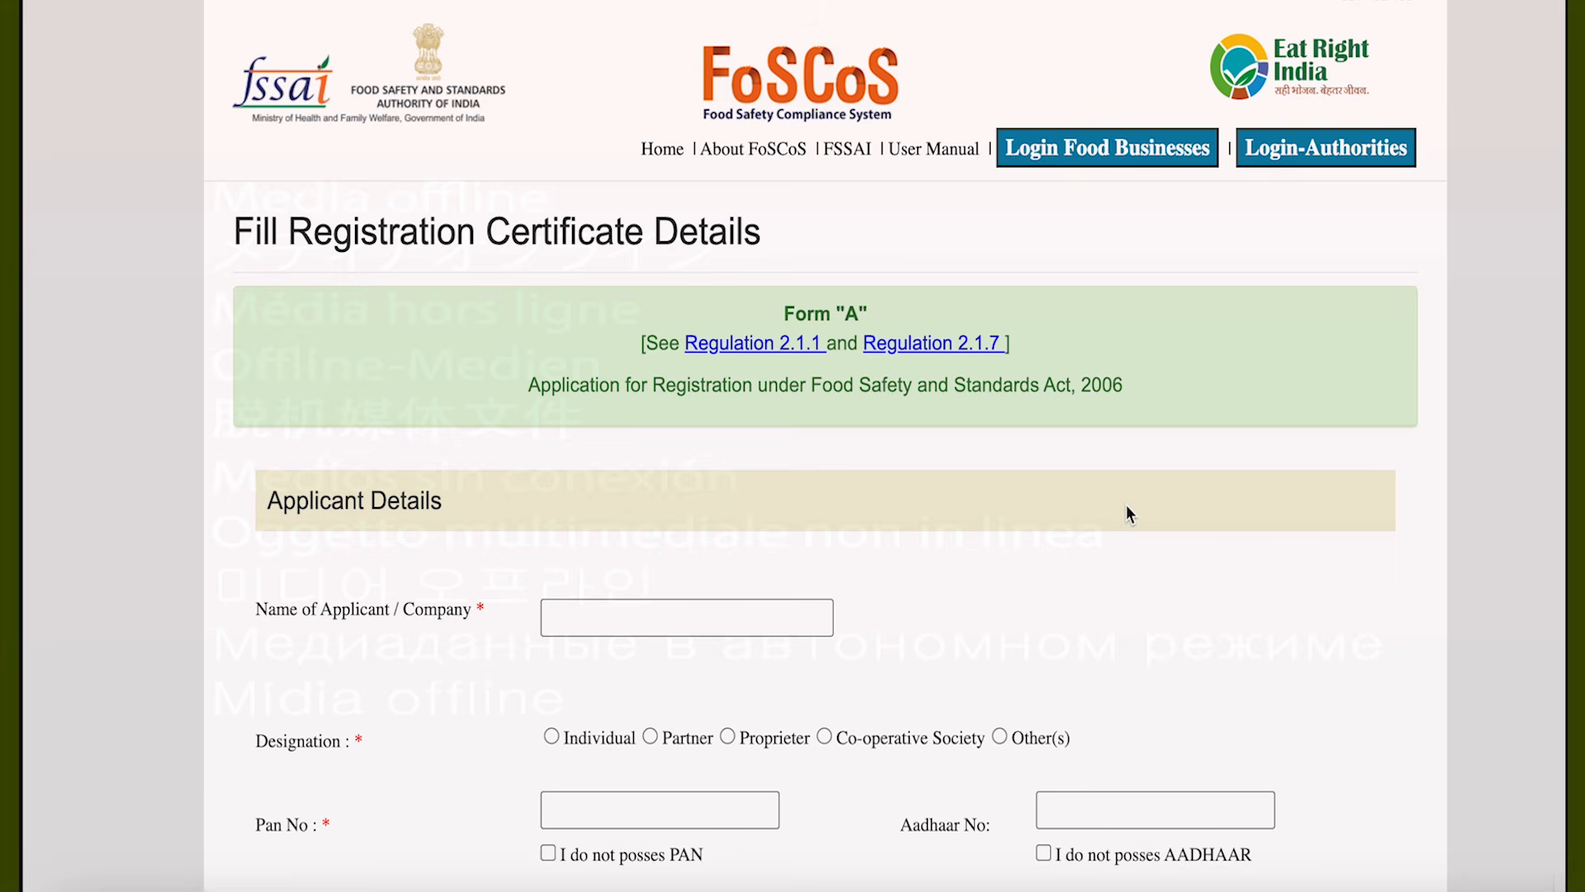
# - Go to the Applicant Details section and make the Name of Applicant / Company field ready for entry
pyautogui.scroll(-5, 1127, 506)
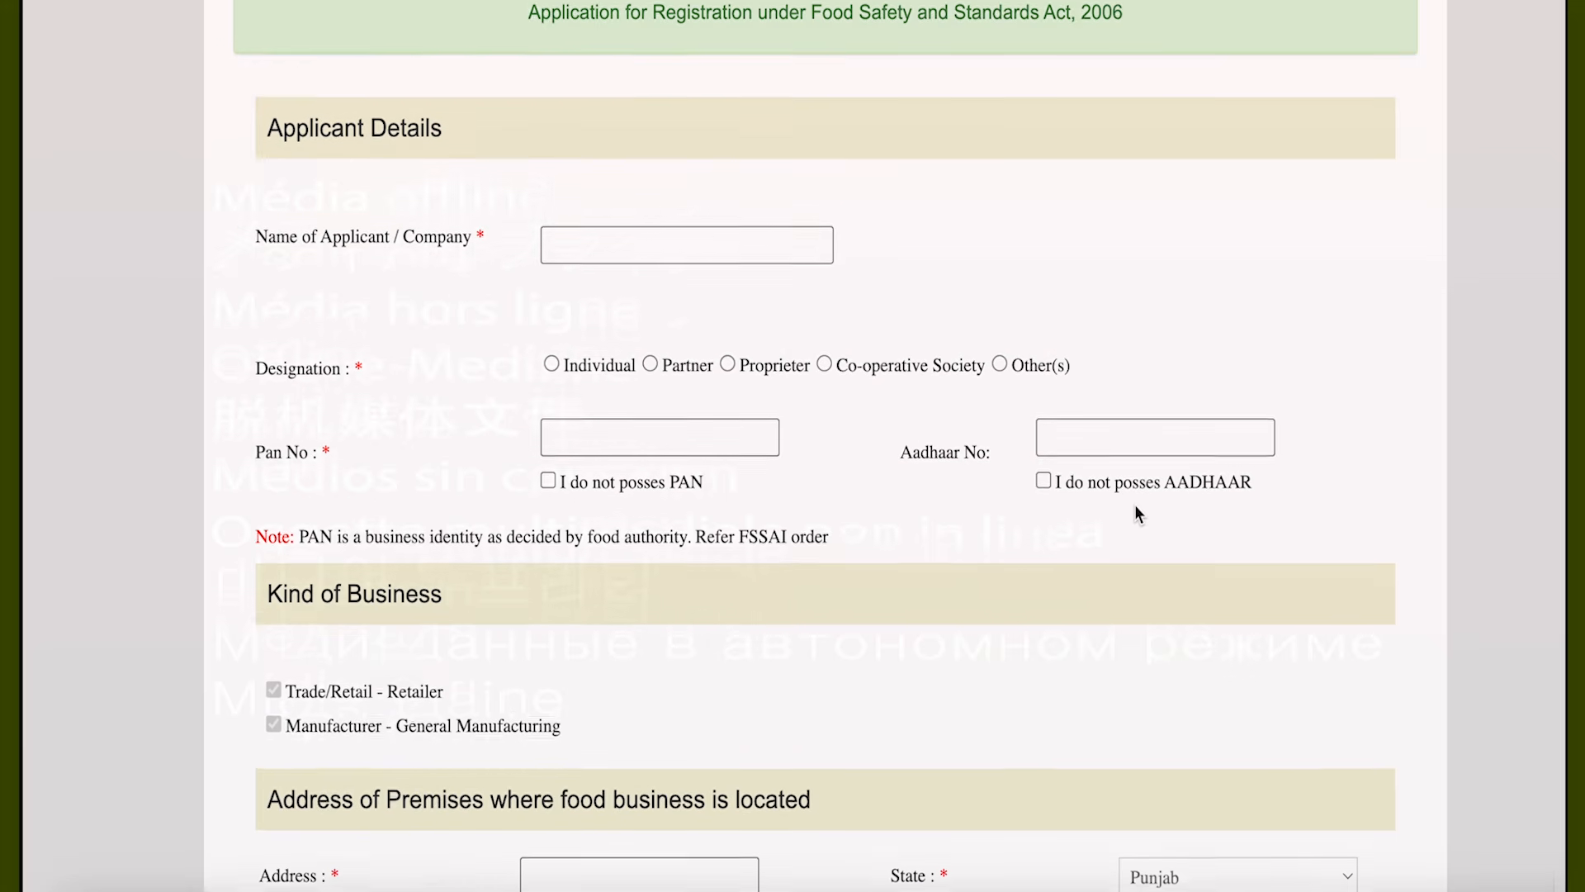
pyautogui.scroll(-1, 1136, 506)
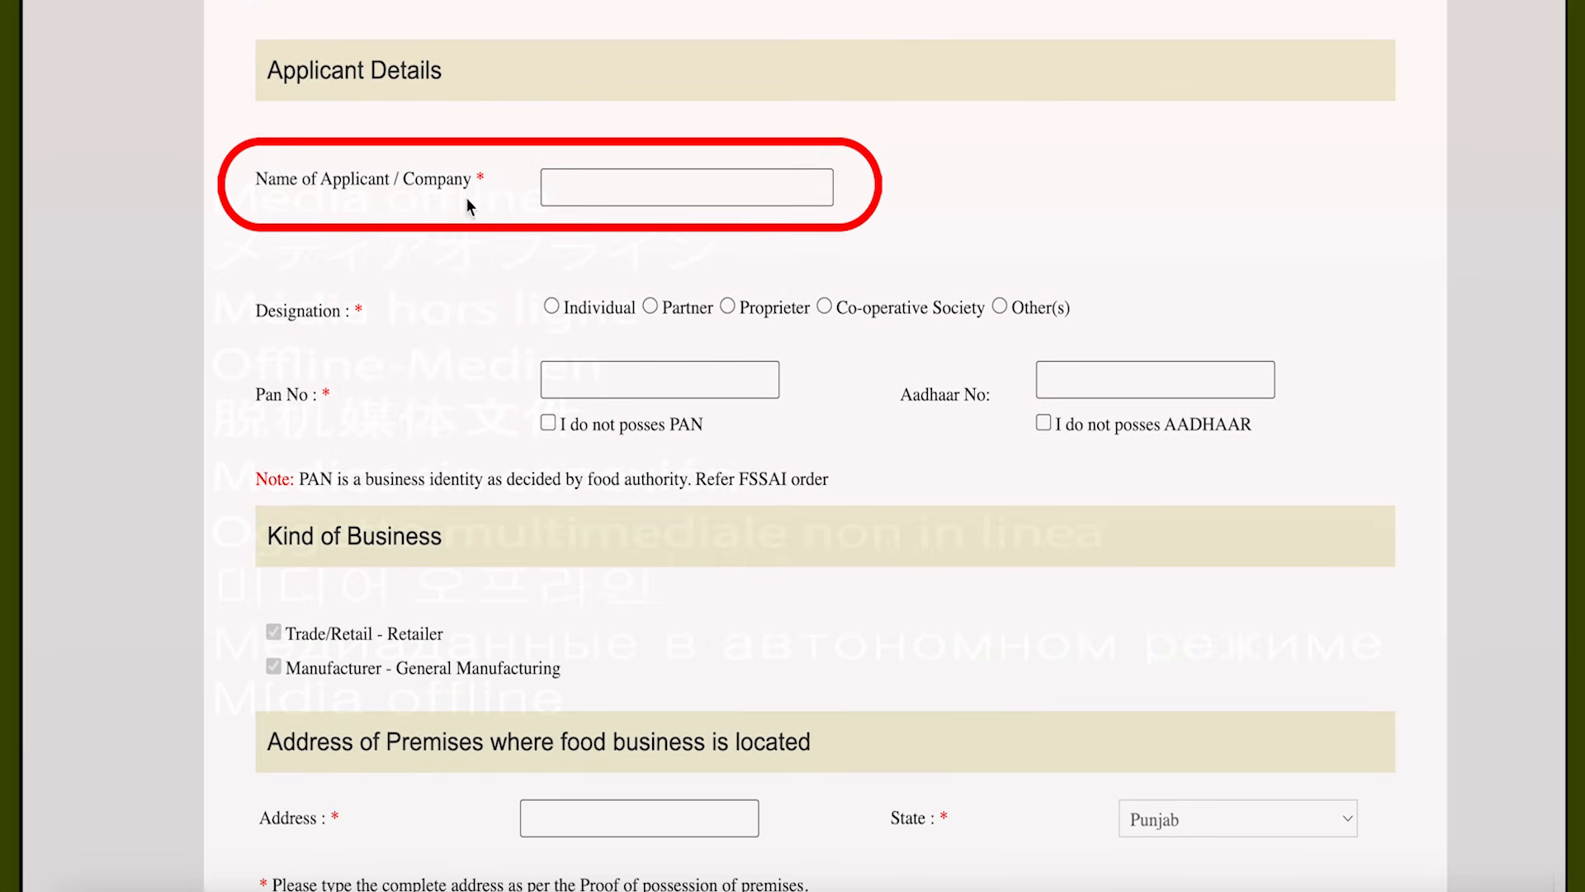
pyautogui.click(565, 192)
pyautogui.click(585, 191)
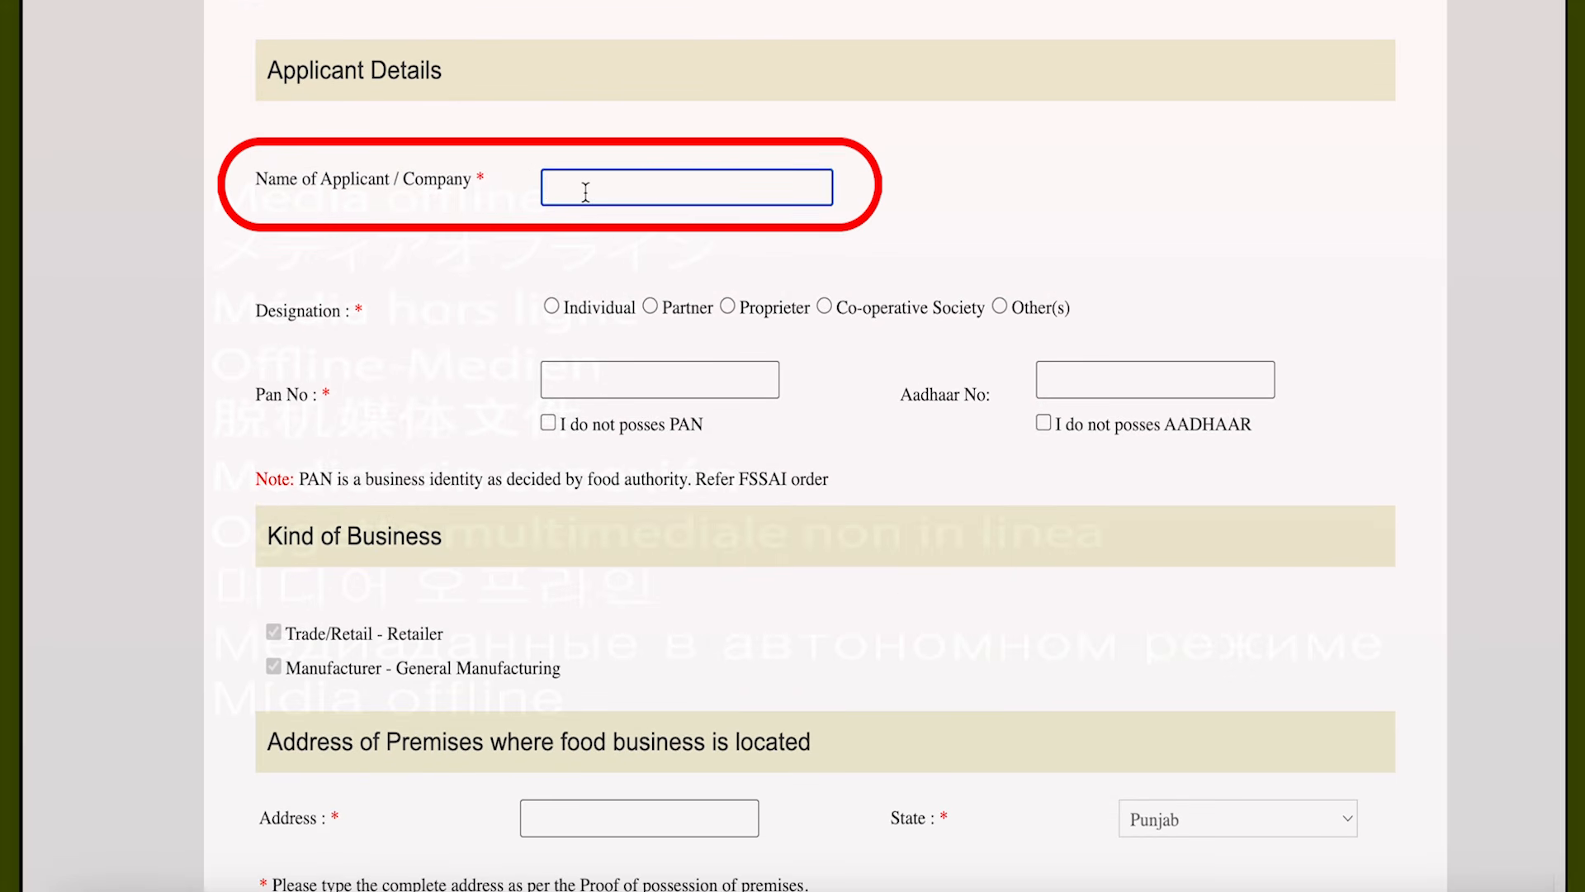
pyautogui.click(559, 233)
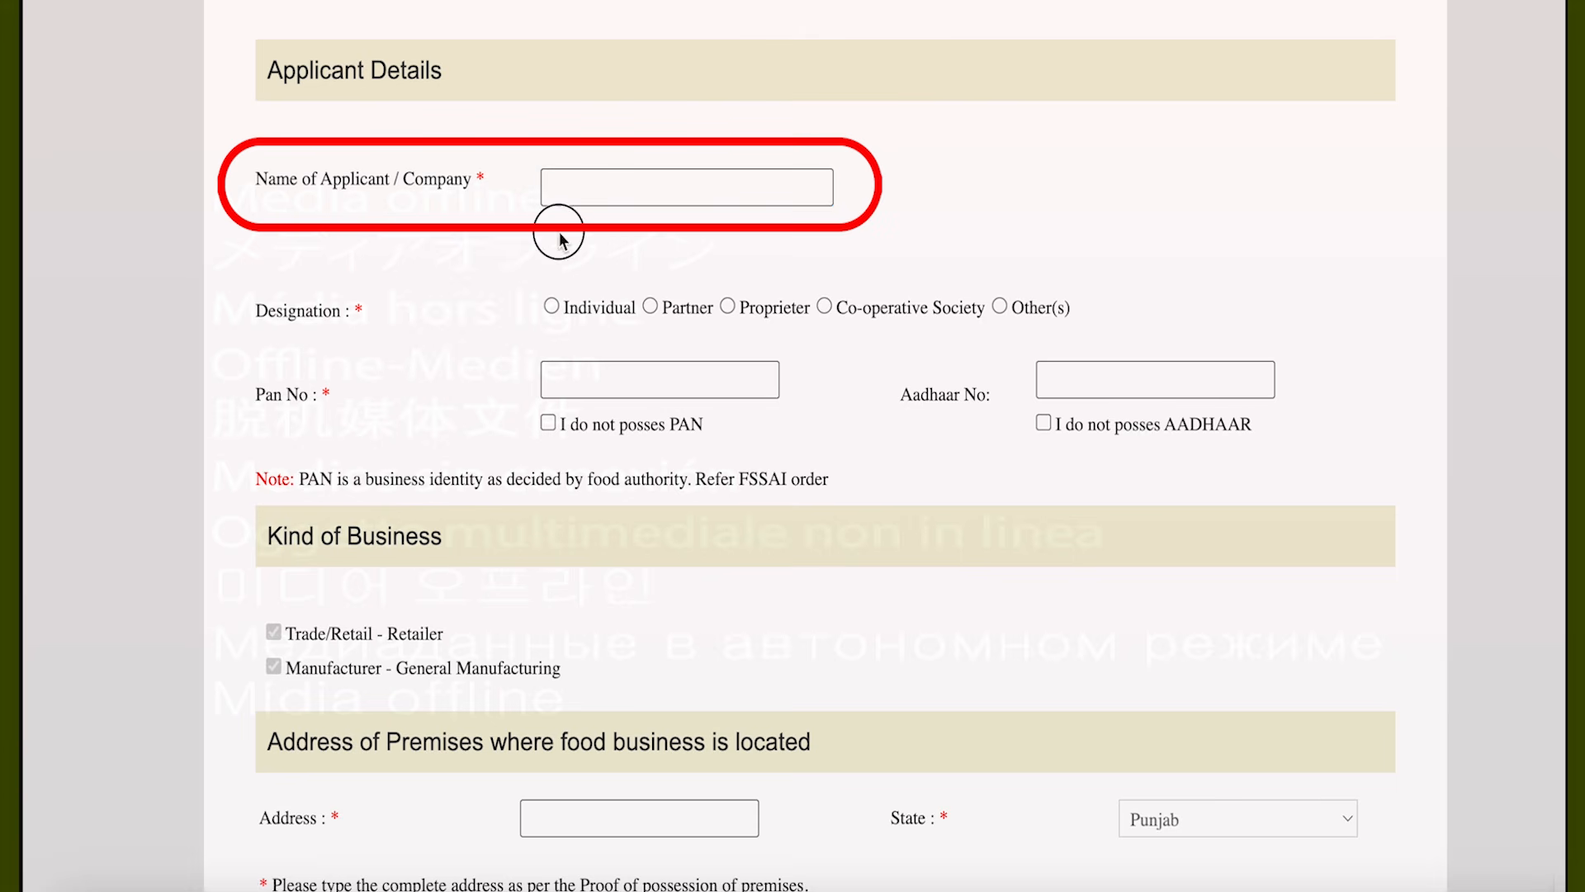
pyautogui.click(568, 199)
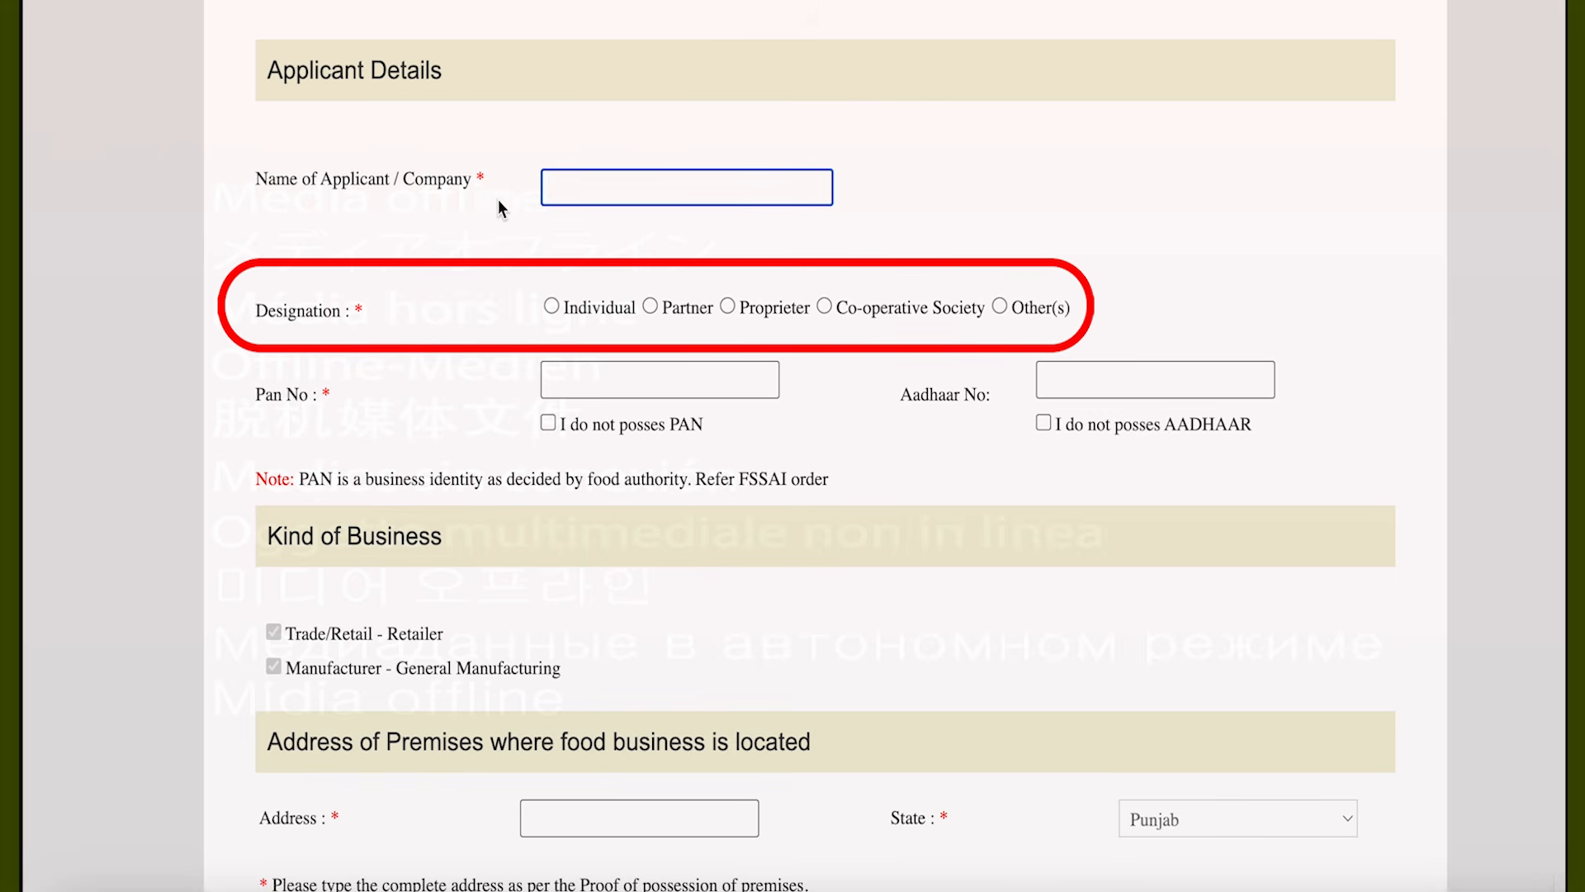
# - Set the applicant's designation to Individual and go through the PAN and Aadhaar number fields
pyautogui.tripleClick(304, 320)
pyautogui.click(453, 318)
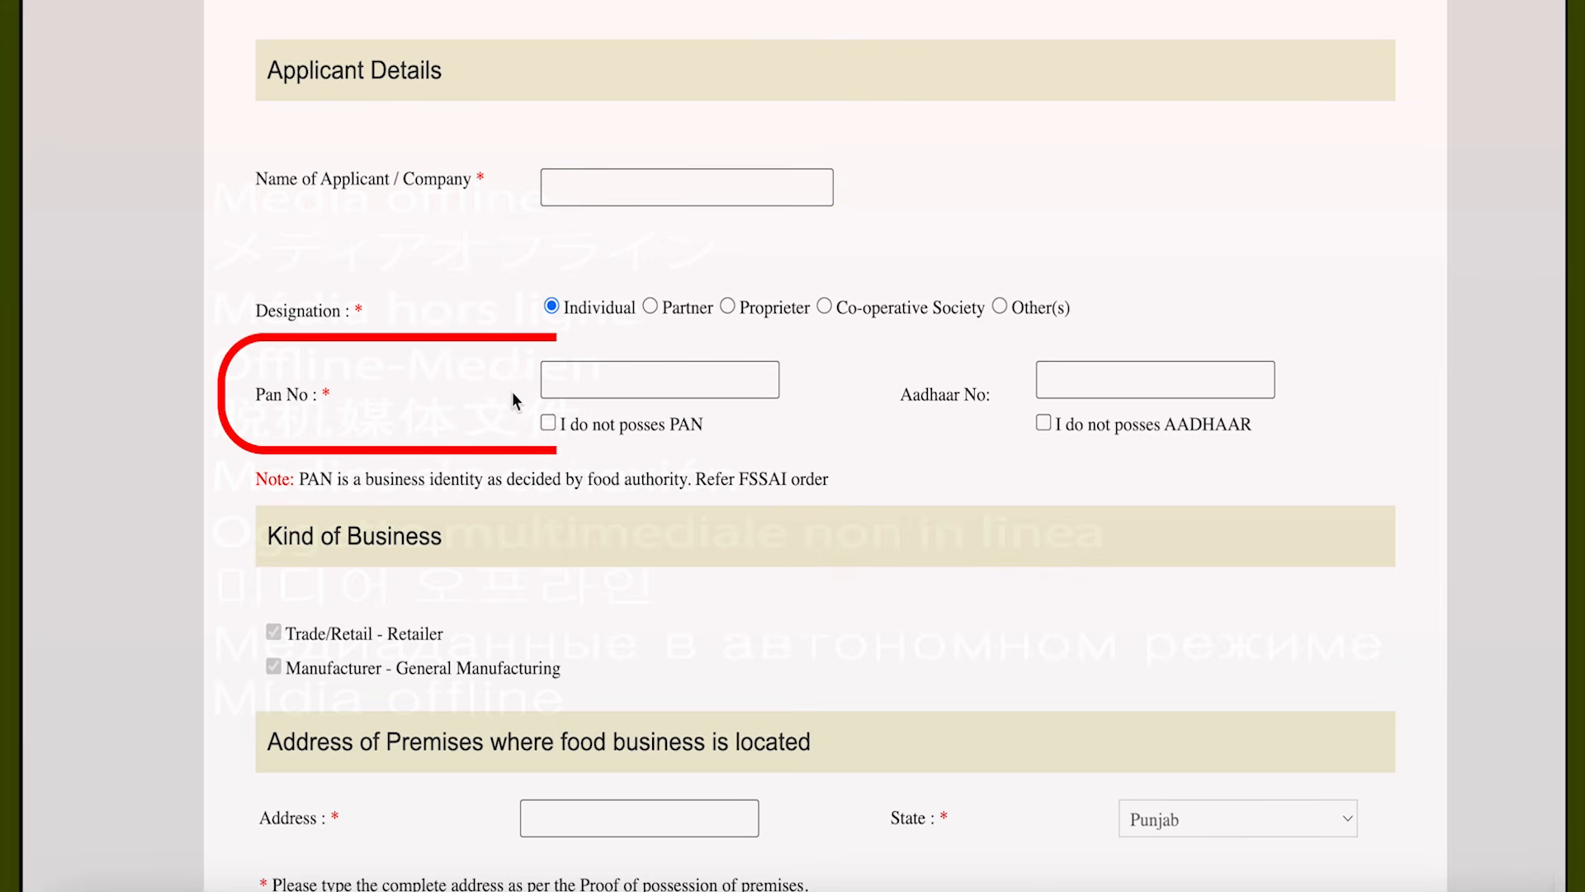
pyautogui.click(558, 380)
pyautogui.click(1050, 399)
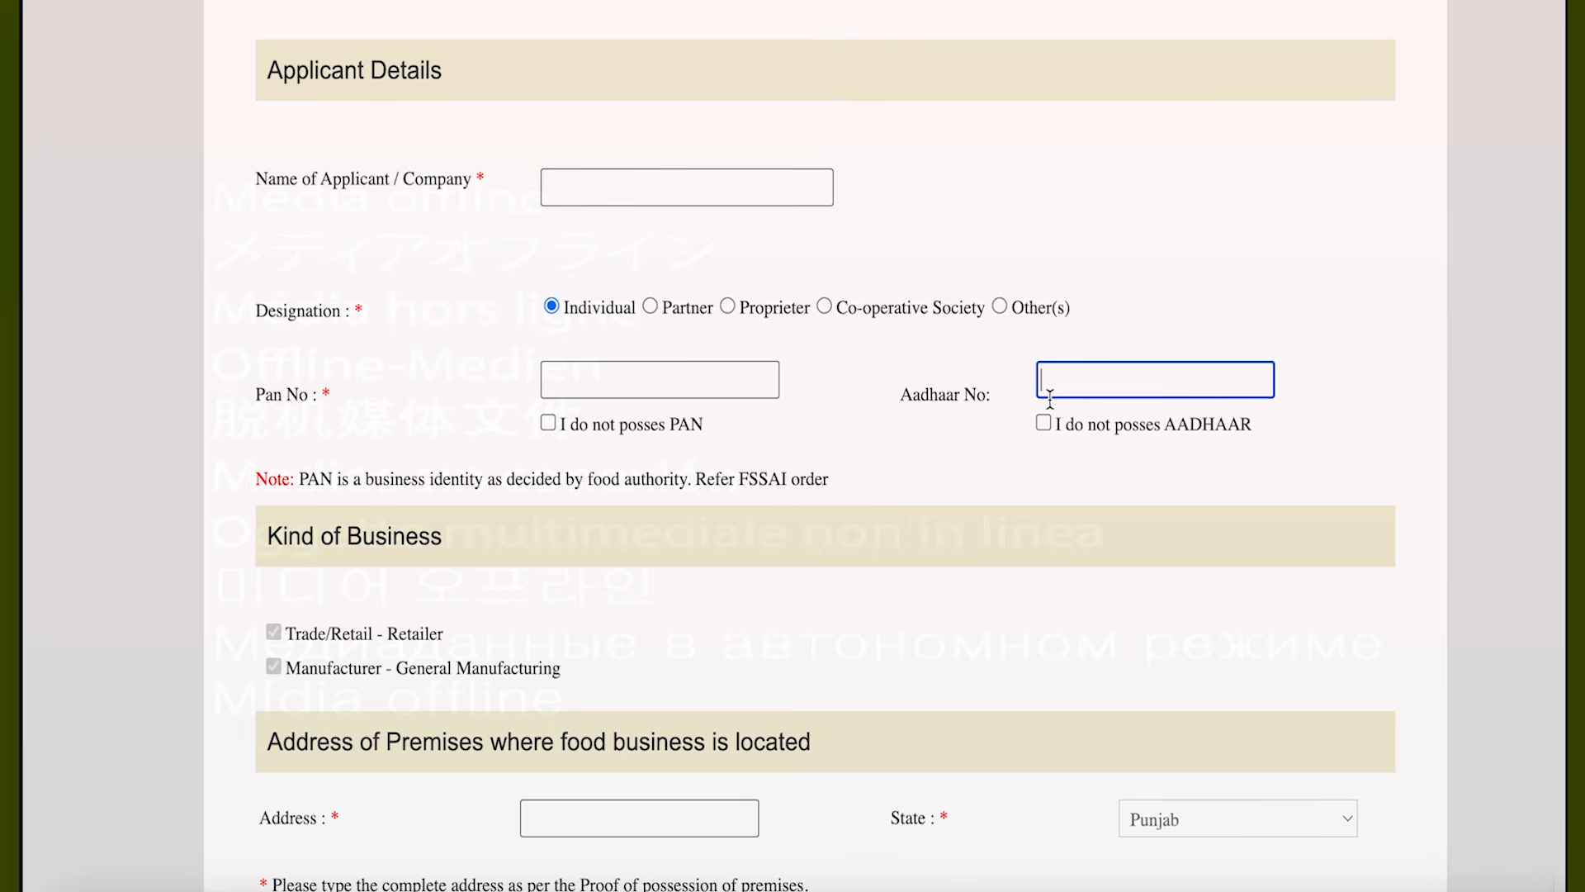
# - Review the premises address, correspondence address and contact detail fields of the form, down to the Contact Person field
pyautogui.scroll(-9, 361, 90)
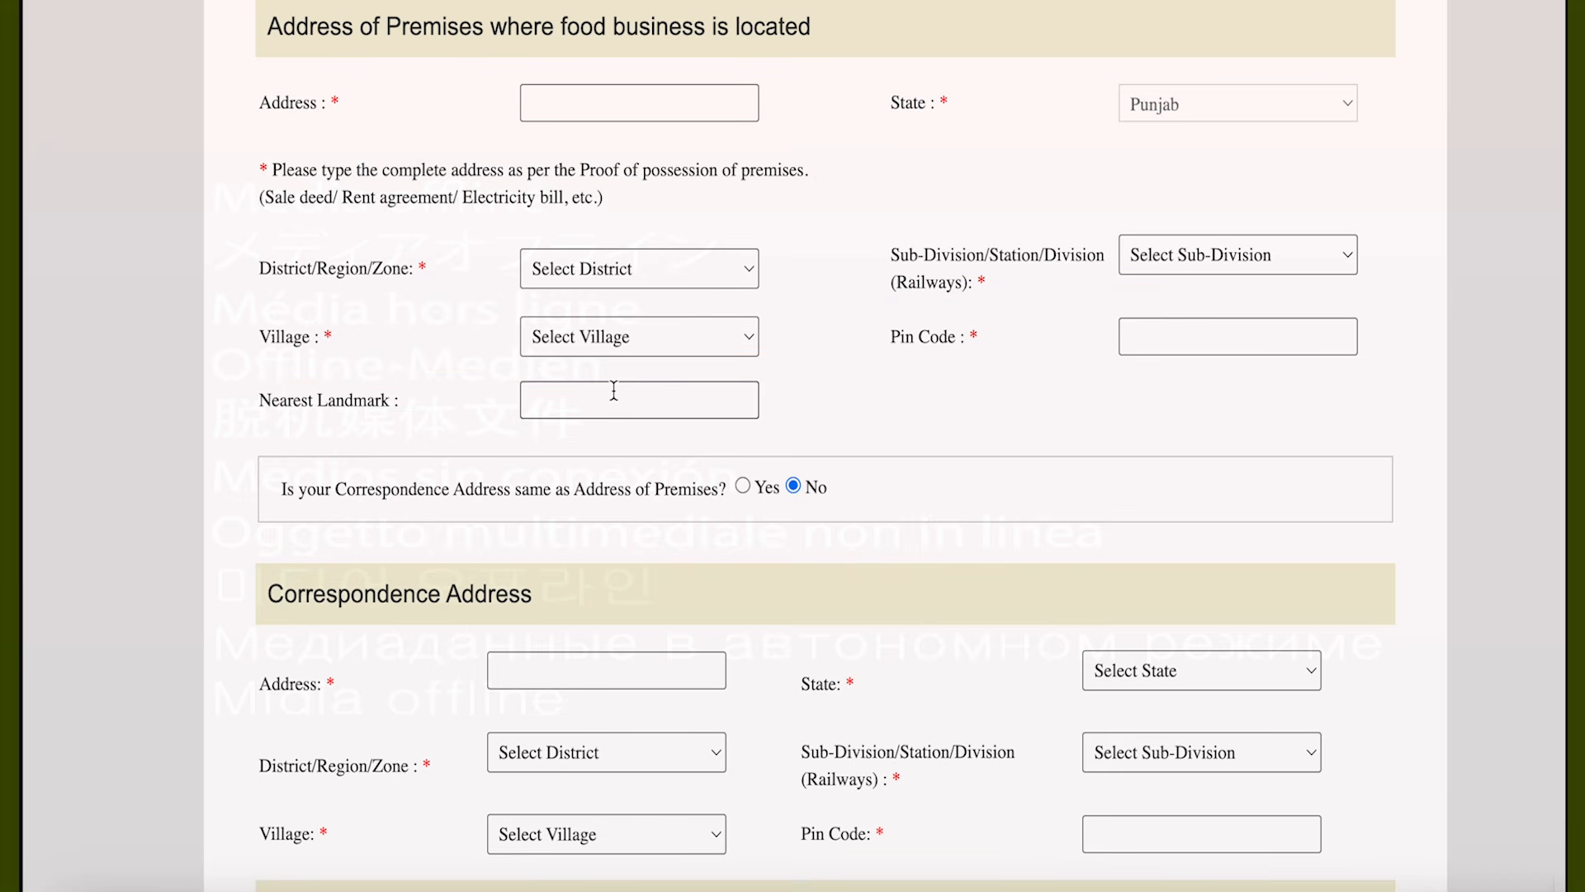
pyautogui.scroll(-4, 613, 391)
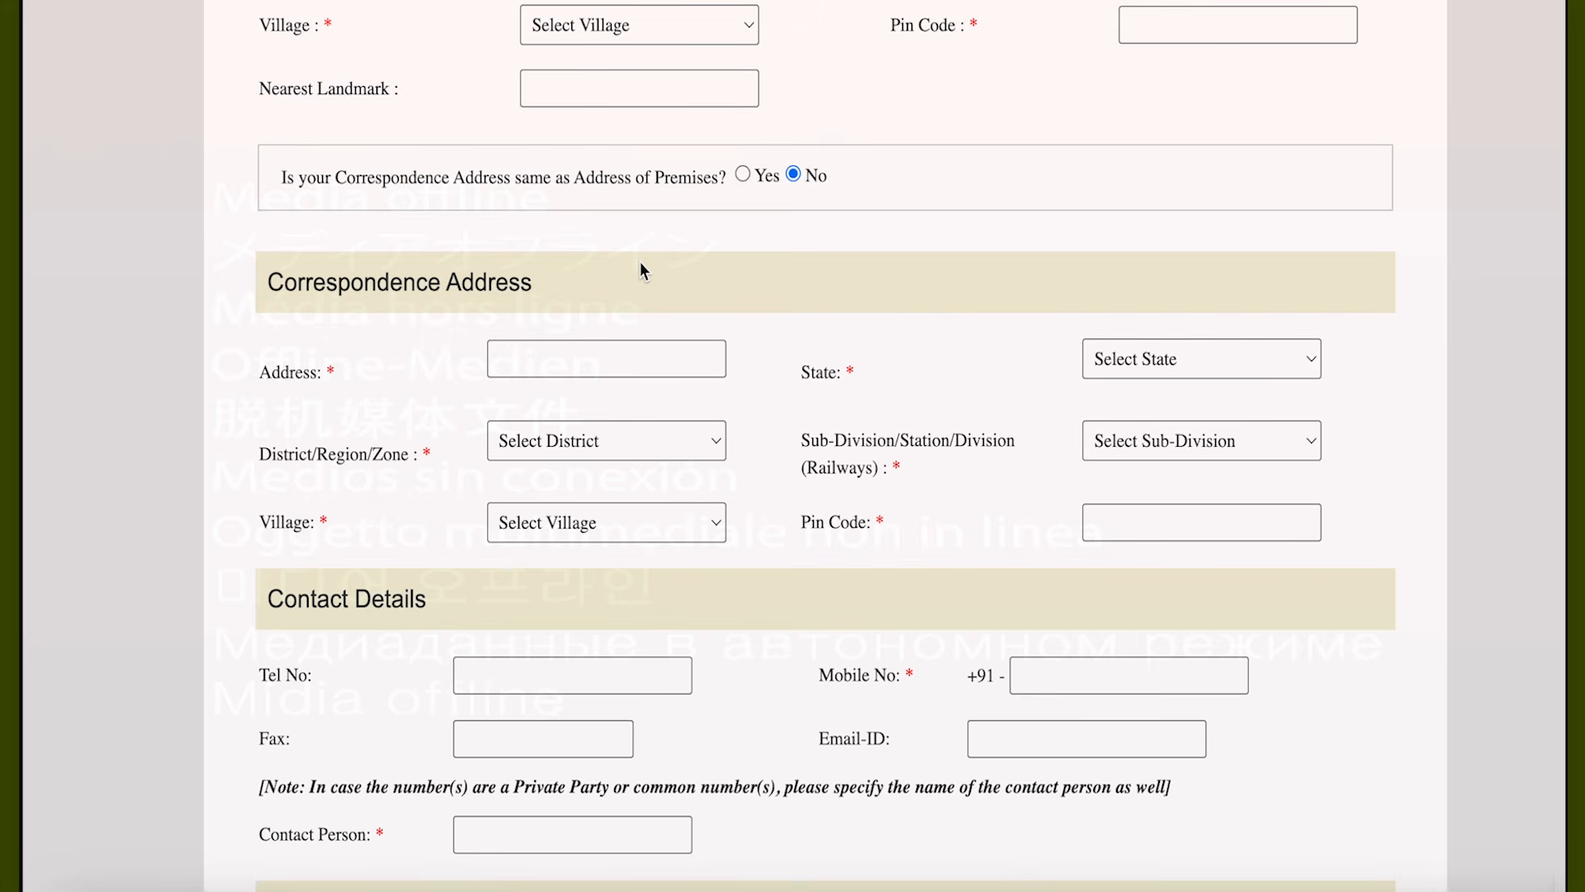
pyautogui.scroll(-5, 640, 263)
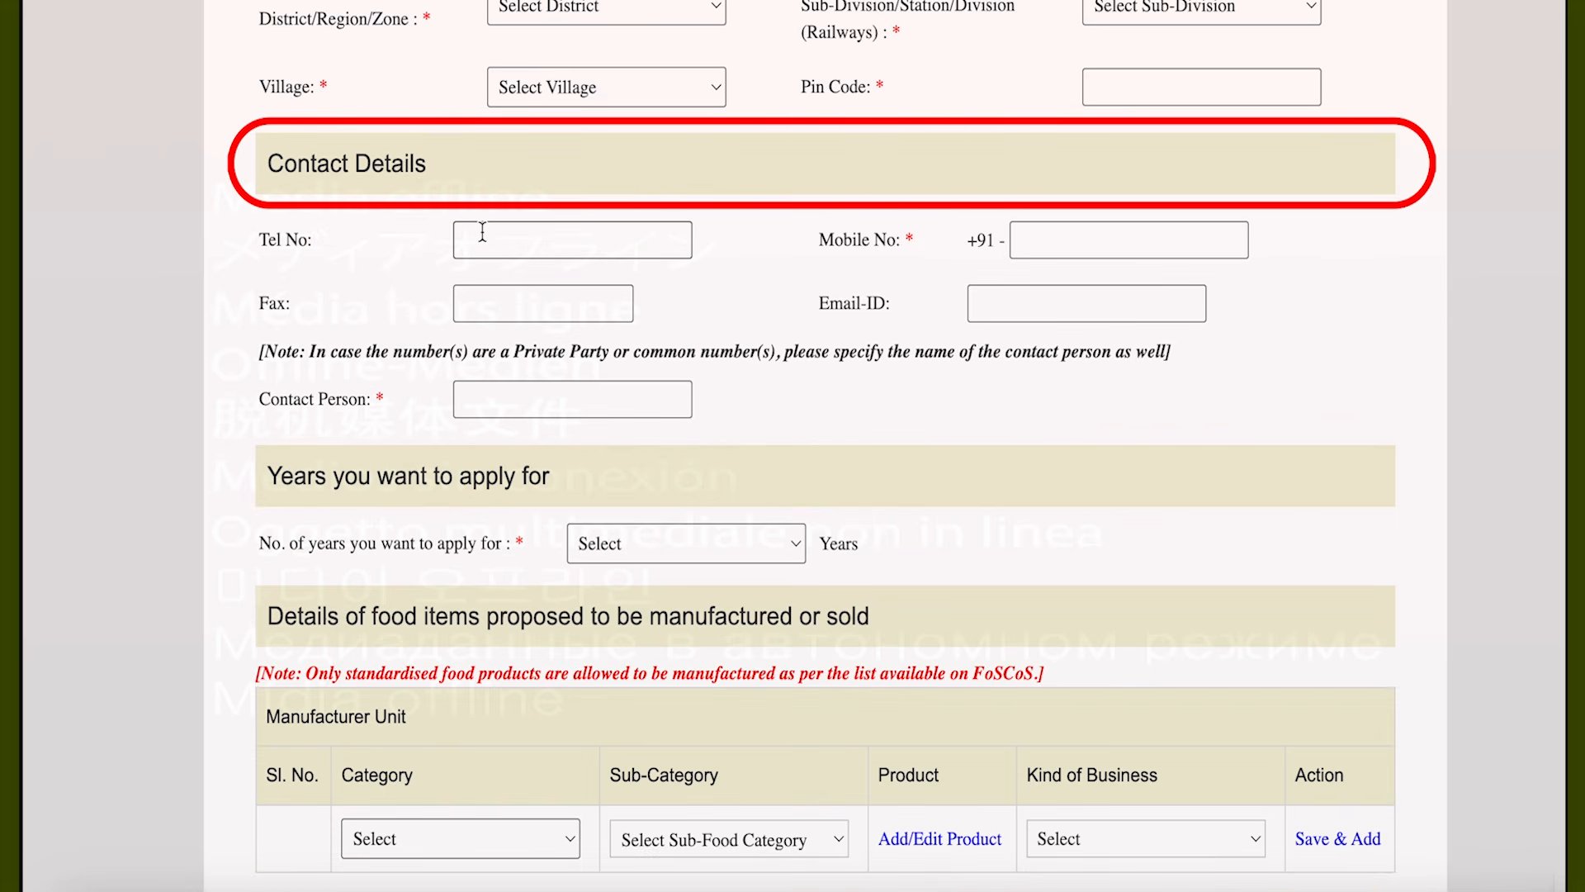
pyautogui.click(1059, 237)
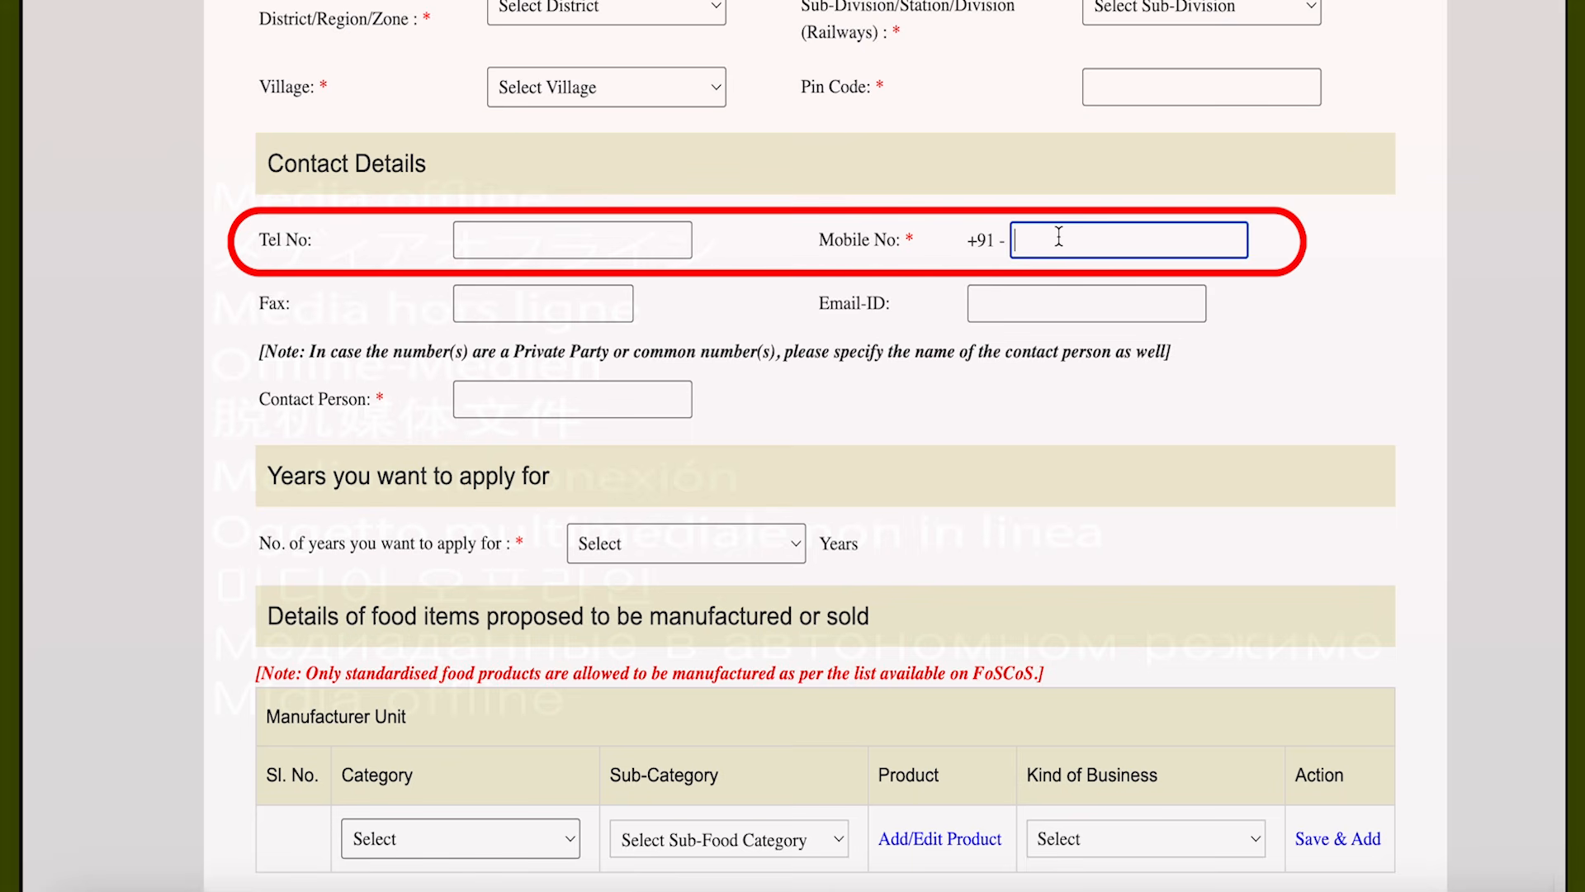
pyautogui.click(995, 310)
pyautogui.click(655, 398)
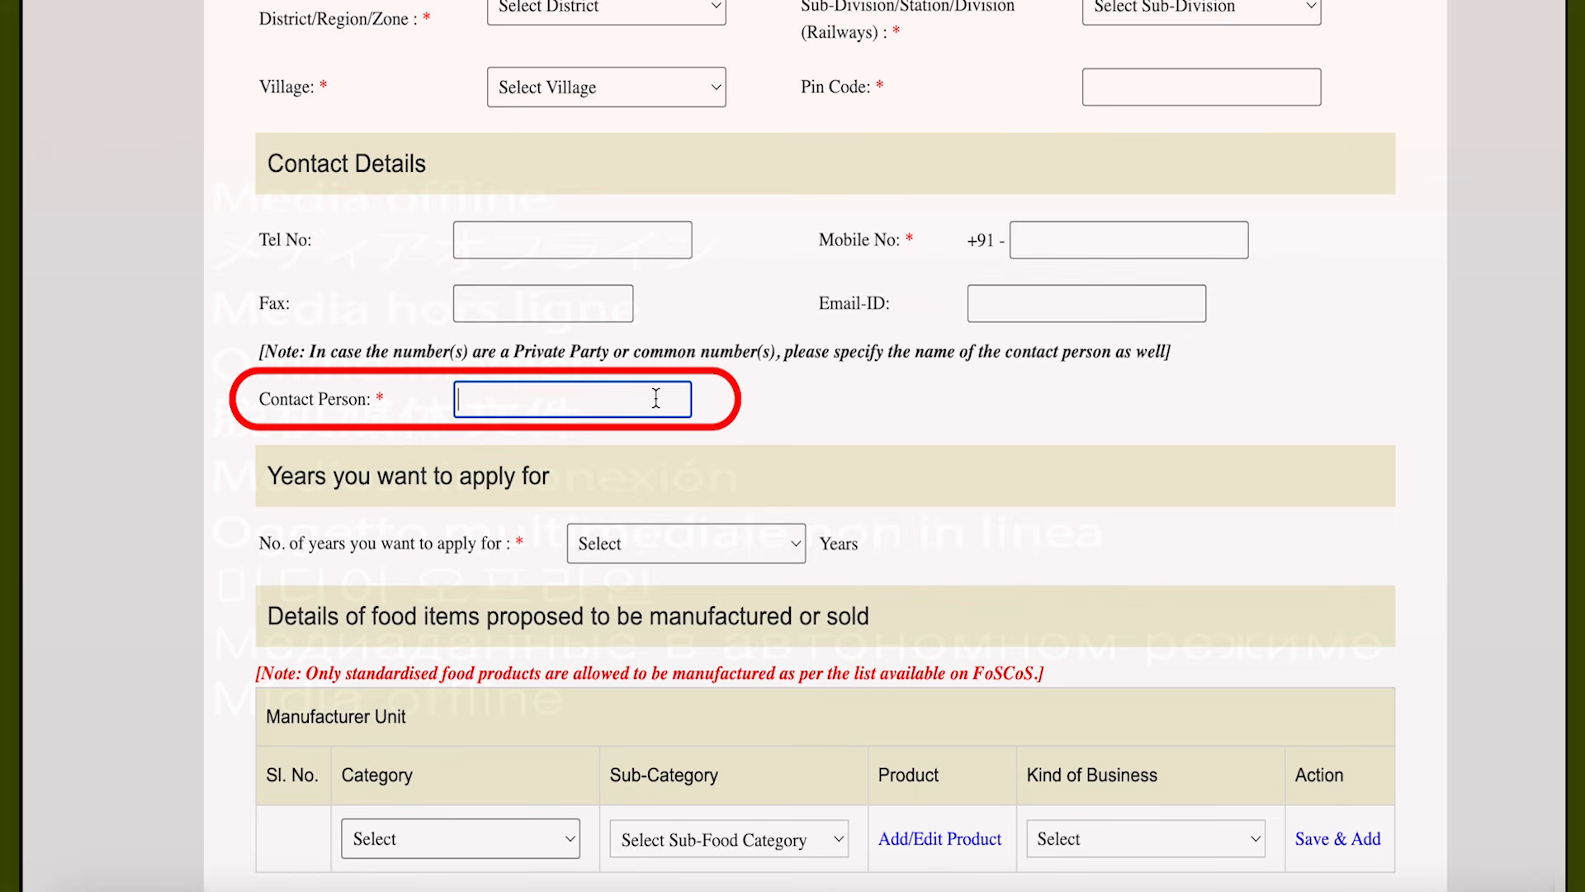
# - Set the number of years to apply for to 5
pyautogui.scroll(-2, 655, 398)
pyautogui.scroll(-1, 656, 398)
pyautogui.click(456, 328)
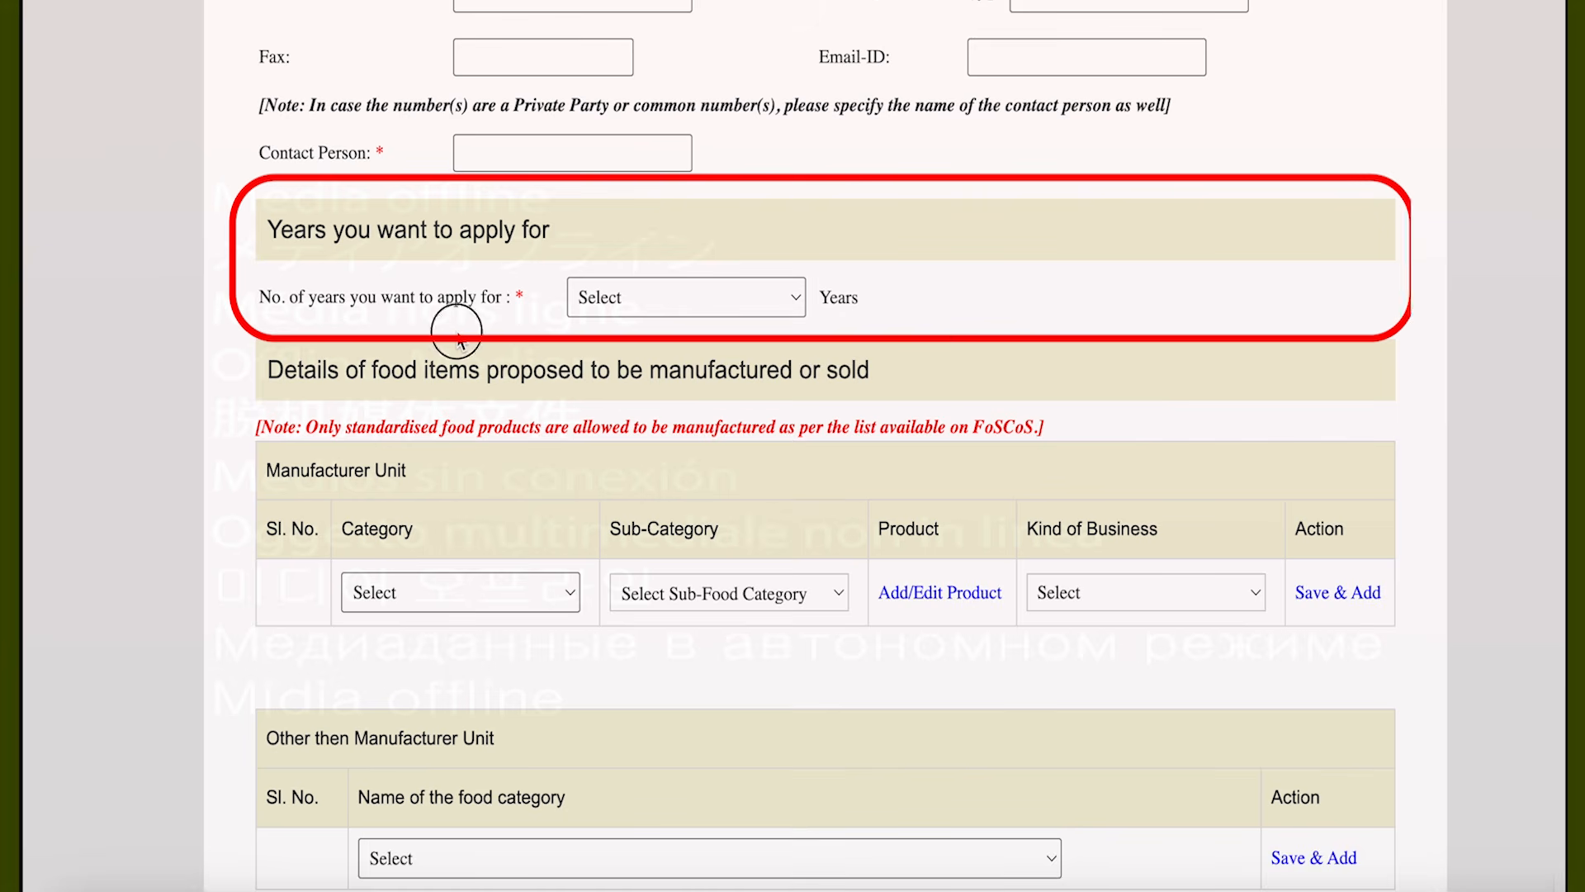
pyautogui.click(607, 290)
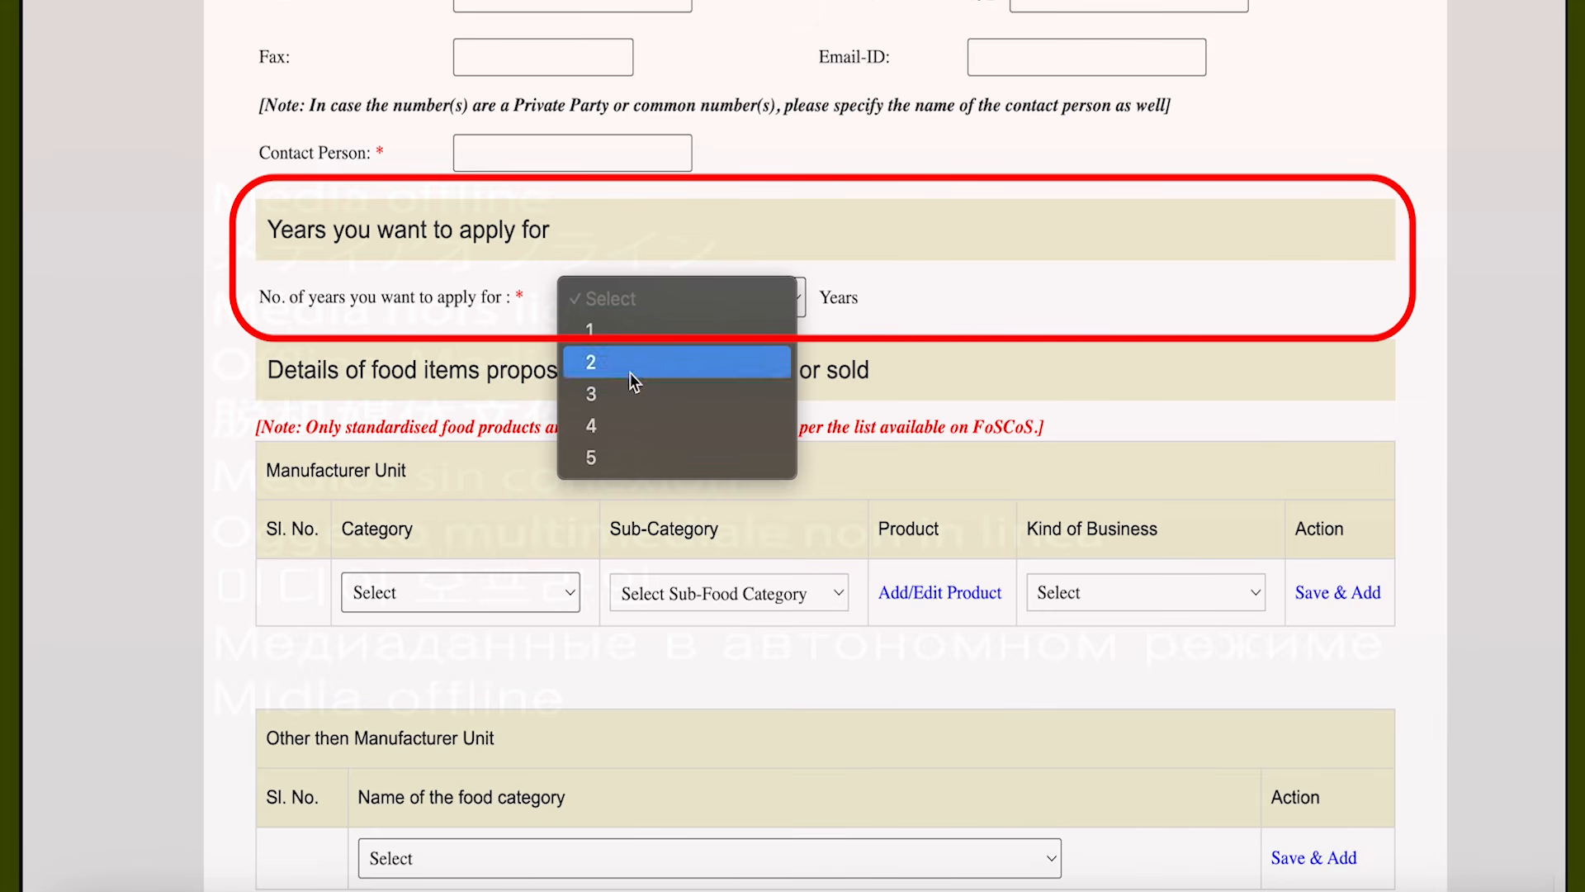
pyautogui.click(617, 457)
pyautogui.scroll(-1, 602, 442)
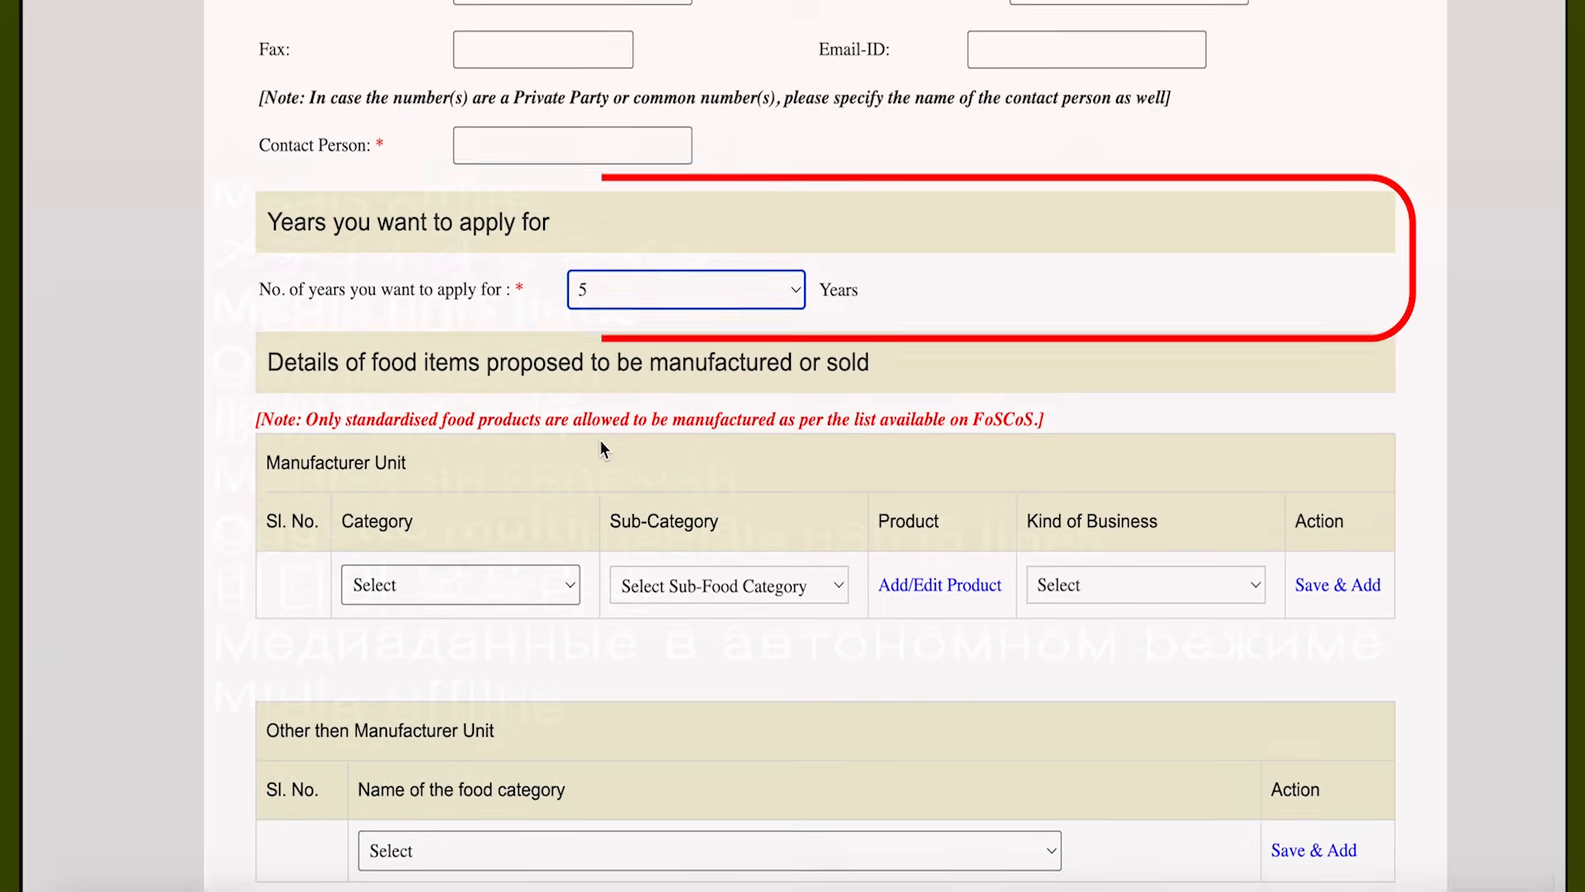
# - Examine the food categories offered for the Manufacturer Unit, then return to the Applicant Details section
pyautogui.scroll(-3, 599, 439)
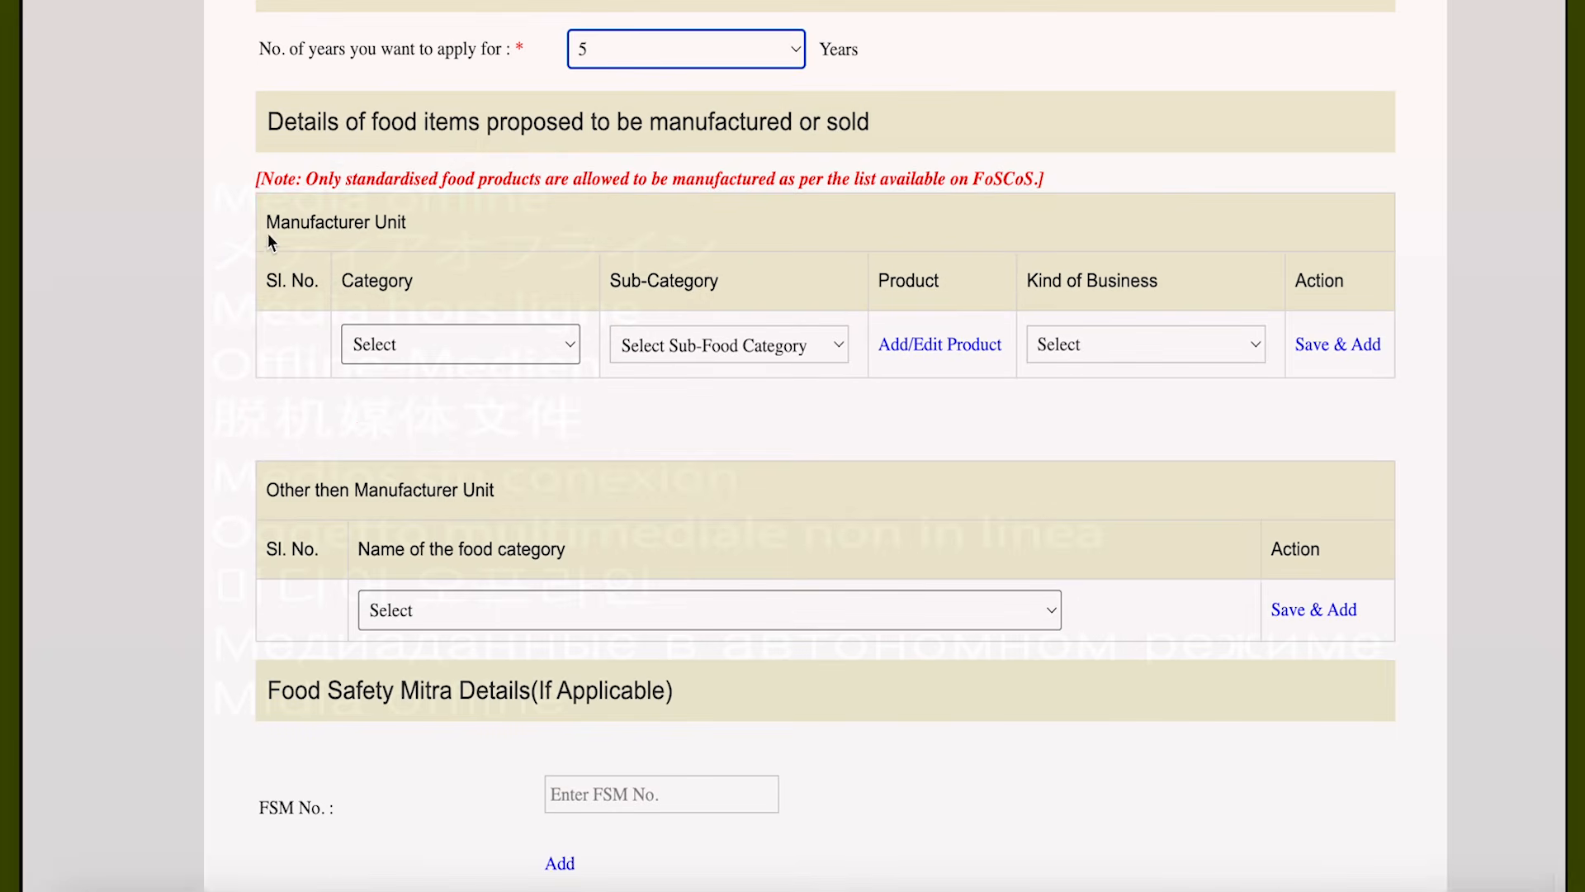
pyautogui.doubleClick(332, 228)
pyautogui.click(466, 362)
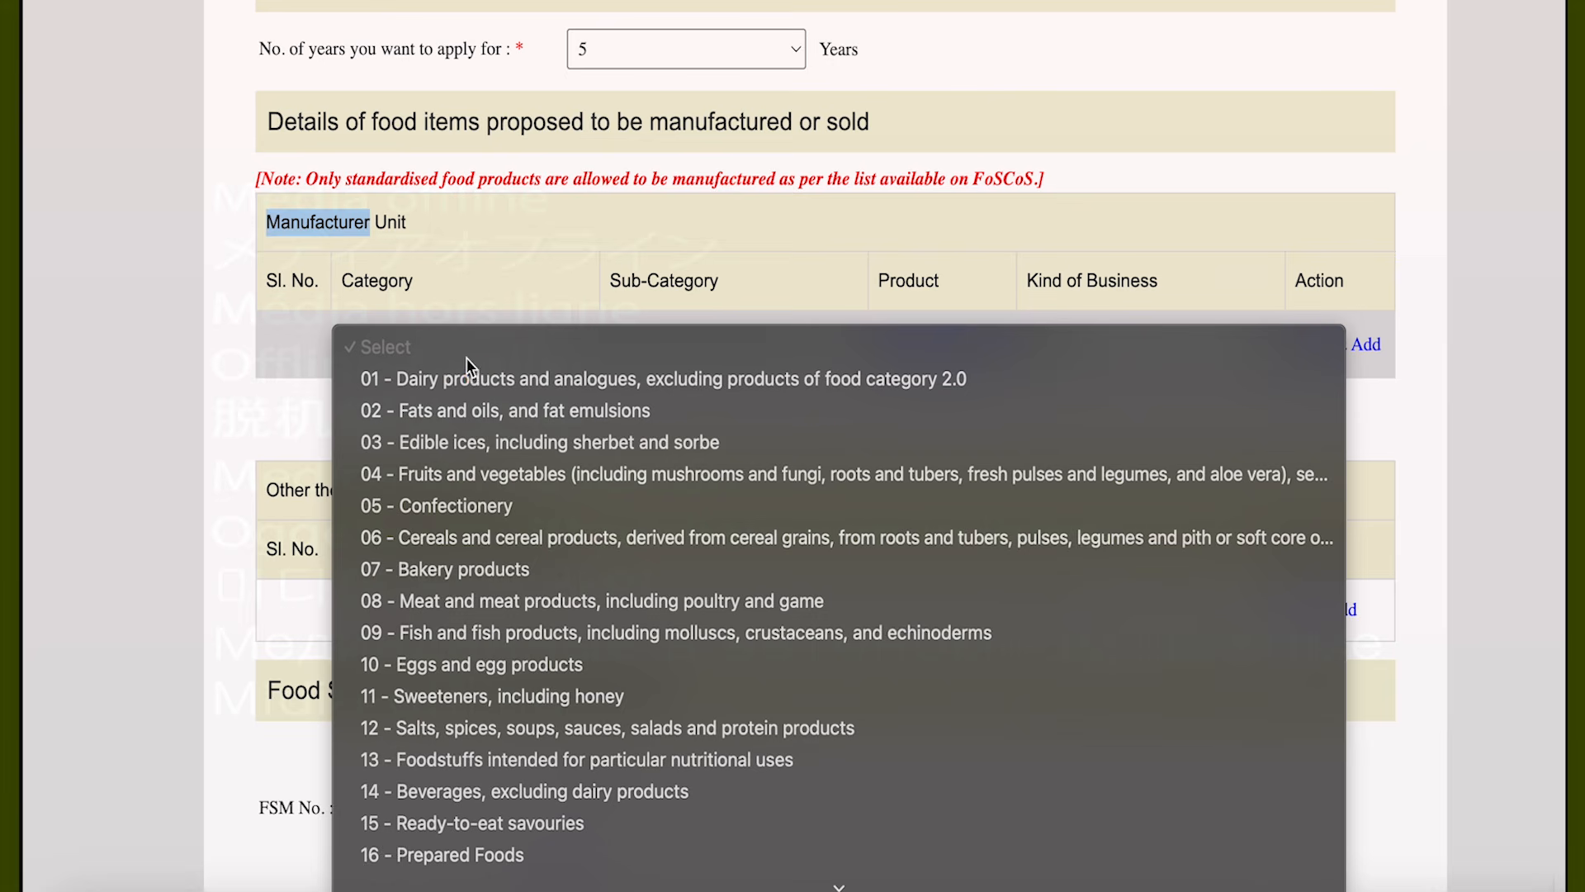
pyautogui.scroll(-3, 466, 358)
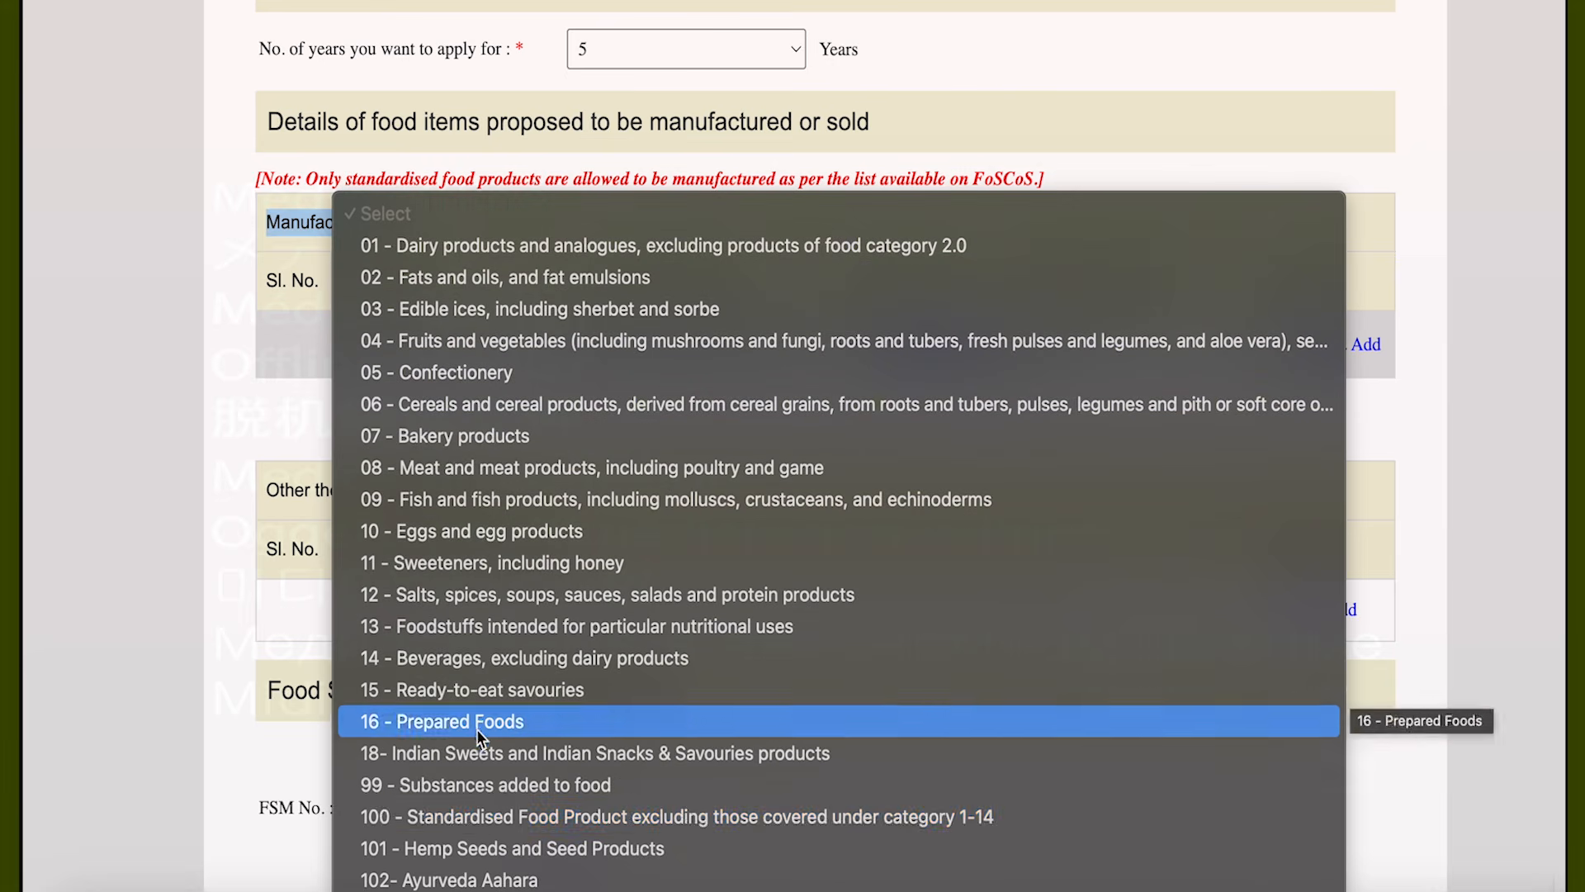
pyautogui.click(246, 236)
pyautogui.scroll(12, 502, 383)
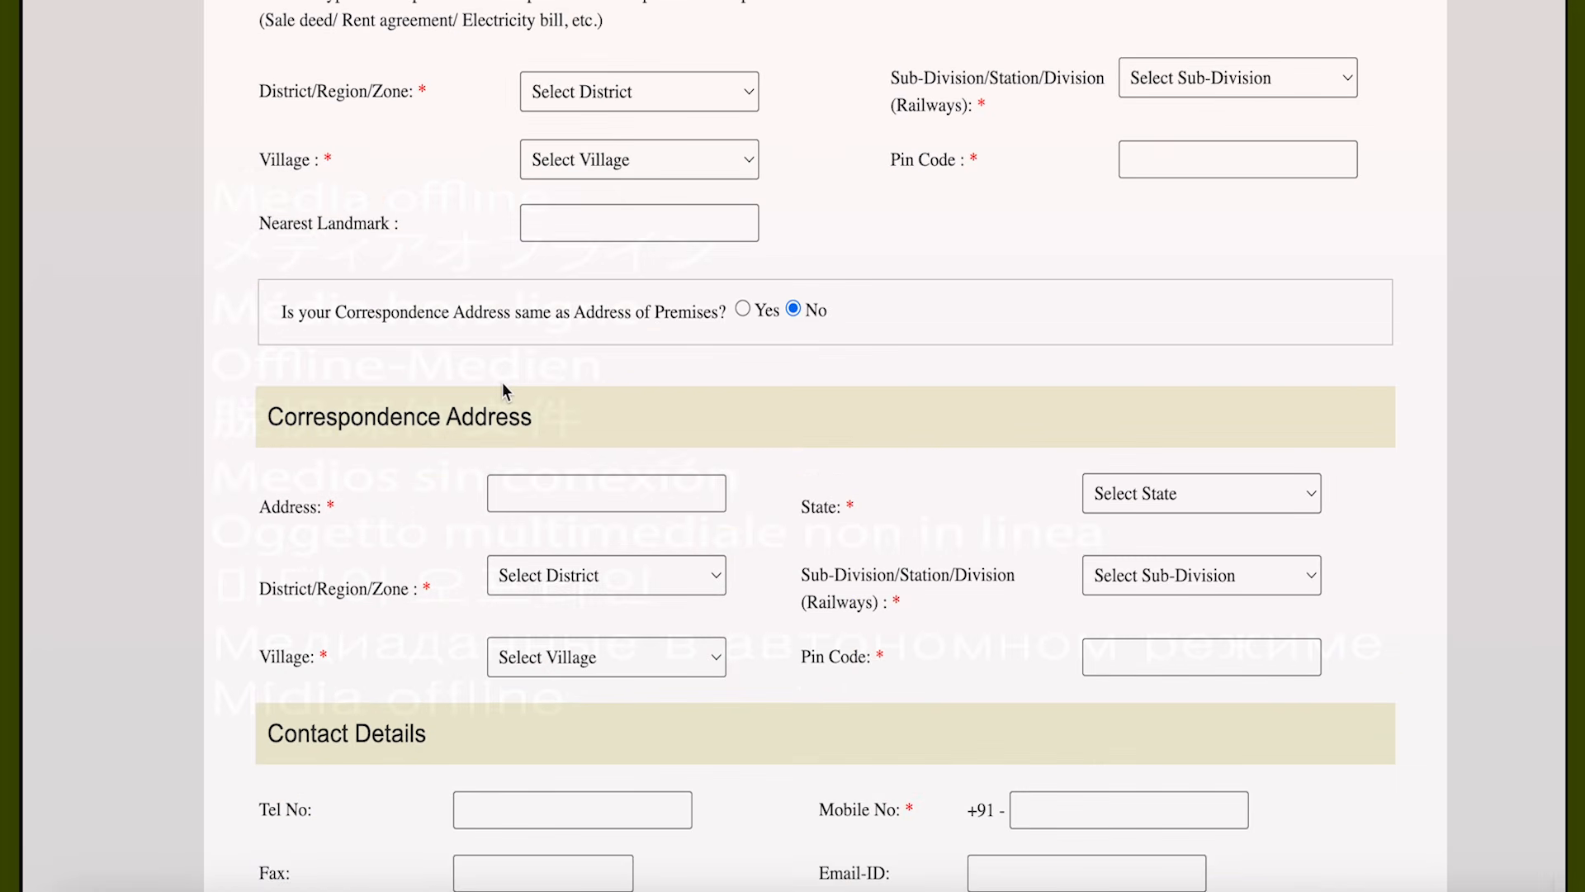
pyautogui.scroll(5, 502, 383)
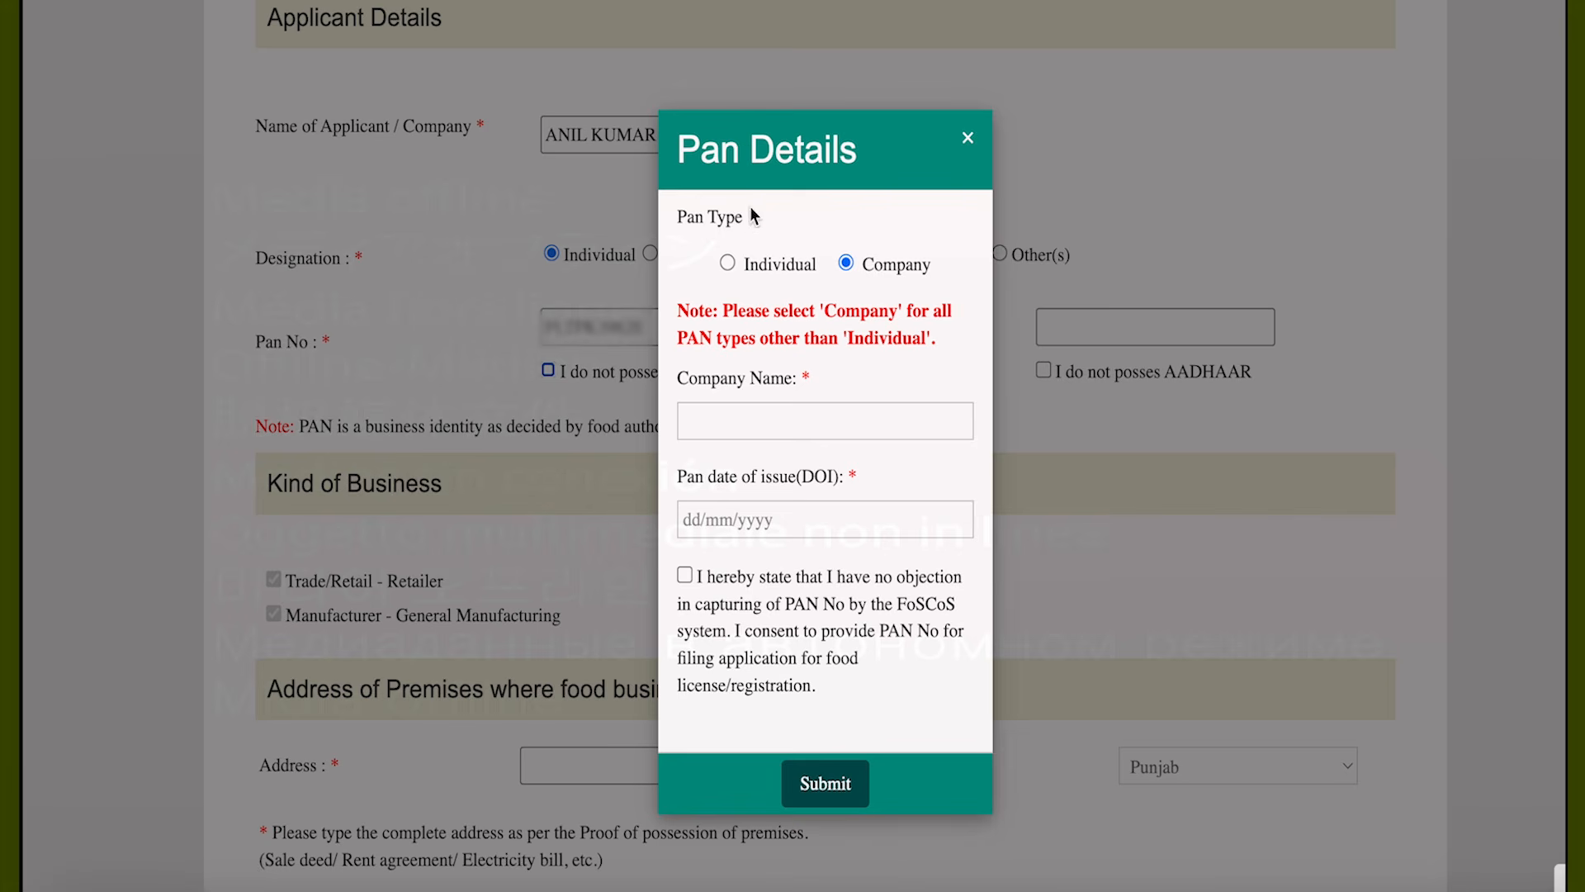
# - Complete the Individual PAN details with the holder's name, date of birth and gender Male, accept the consent, and go to the Aadhaar number field
pyautogui.click(728, 264)
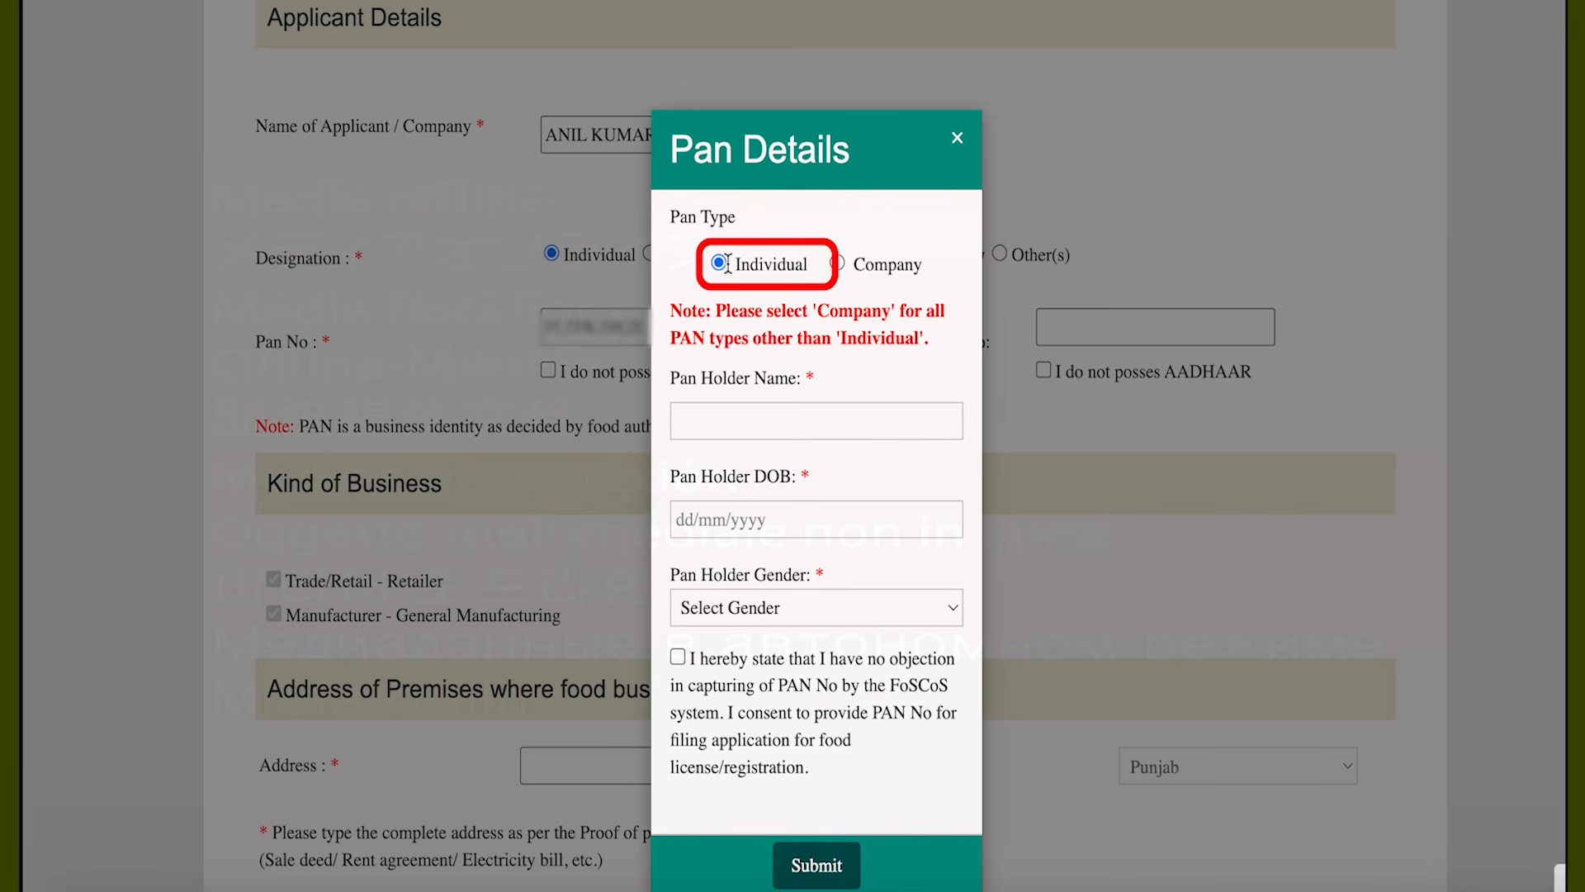
pyautogui.click(731, 427)
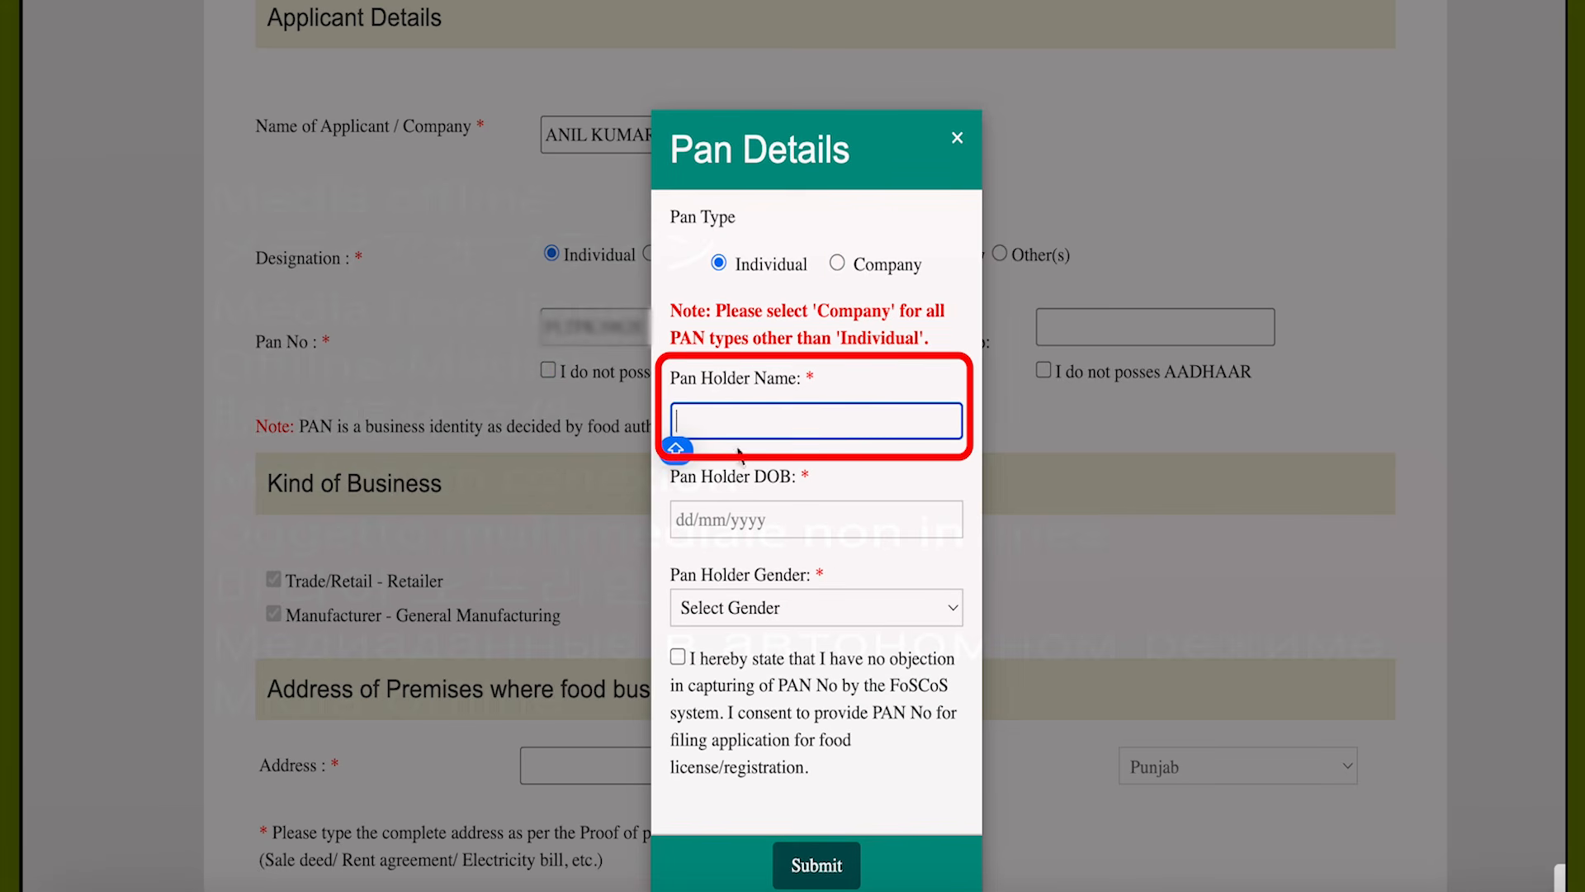
pyautogui.click(760, 514)
pyautogui.click(822, 489)
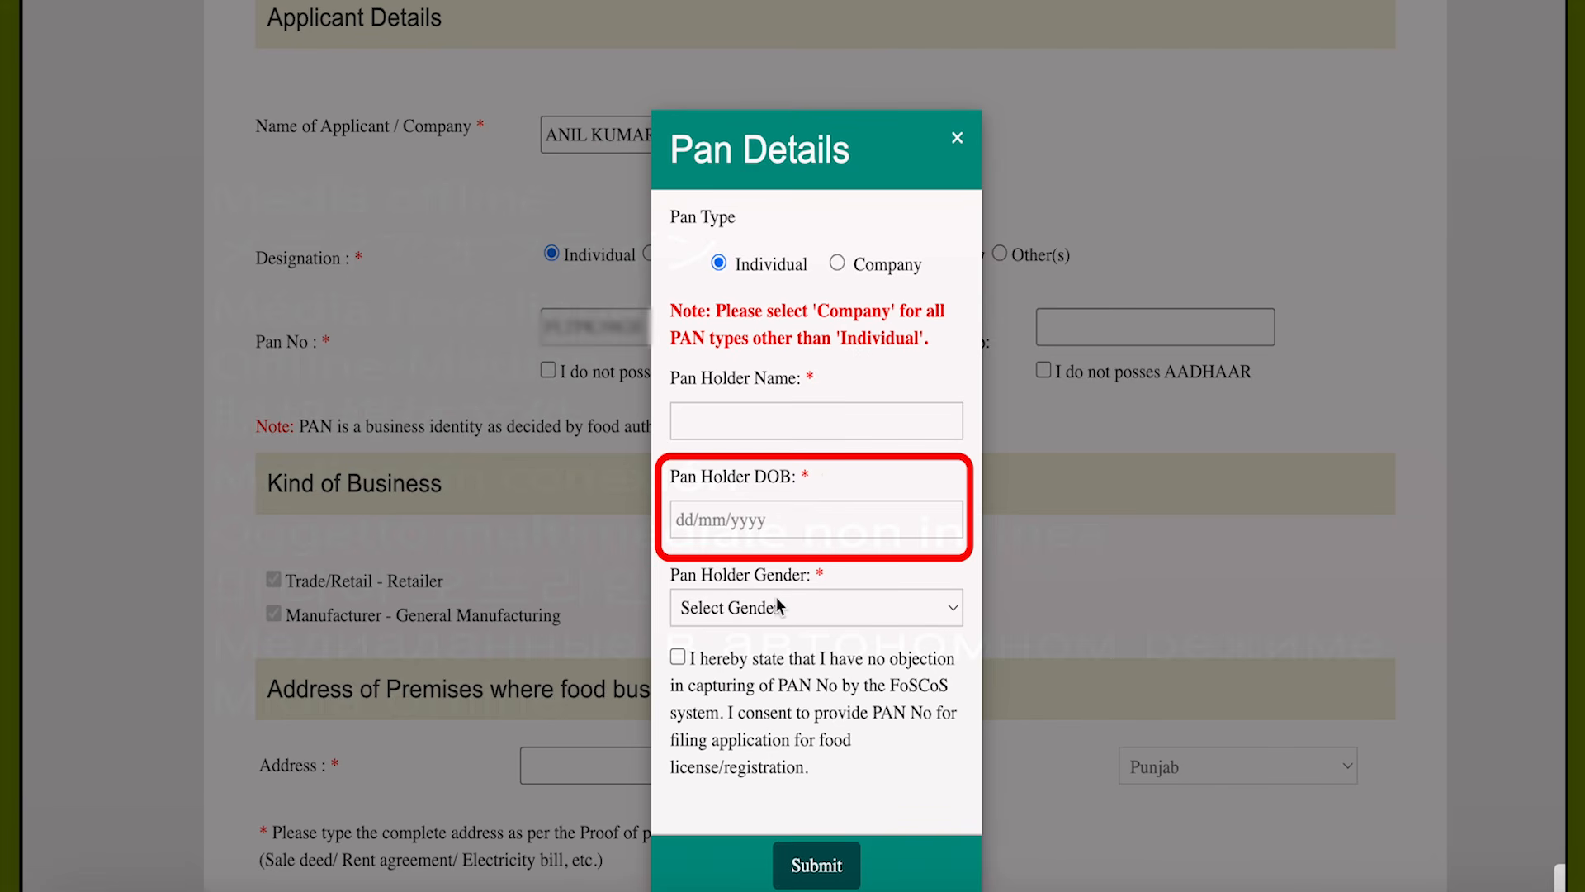
pyautogui.click(758, 615)
pyautogui.click(708, 641)
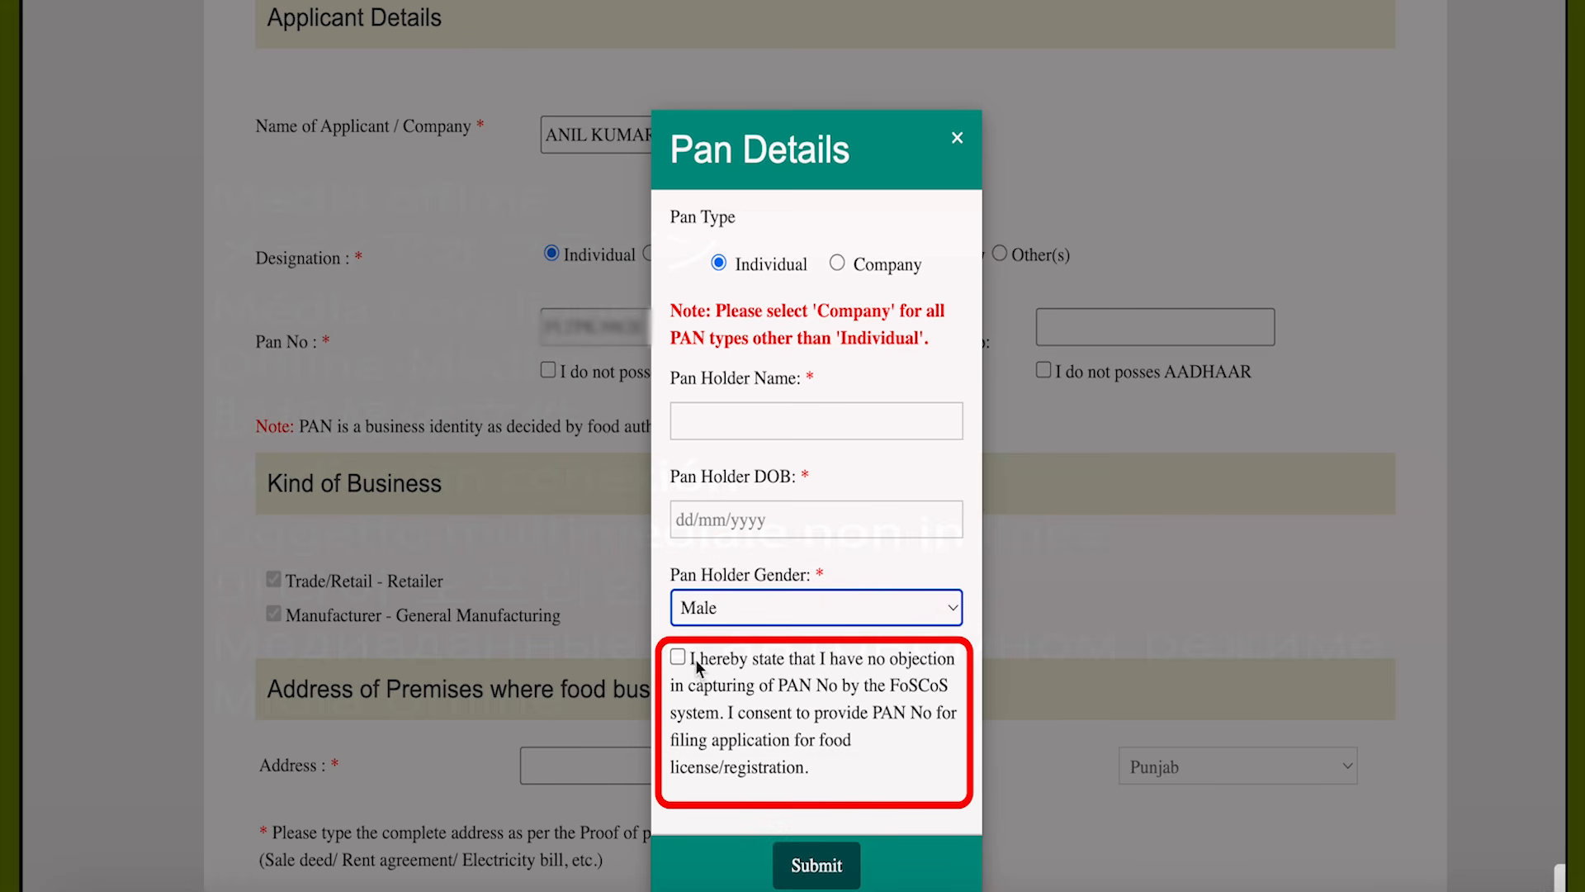
pyautogui.click(679, 658)
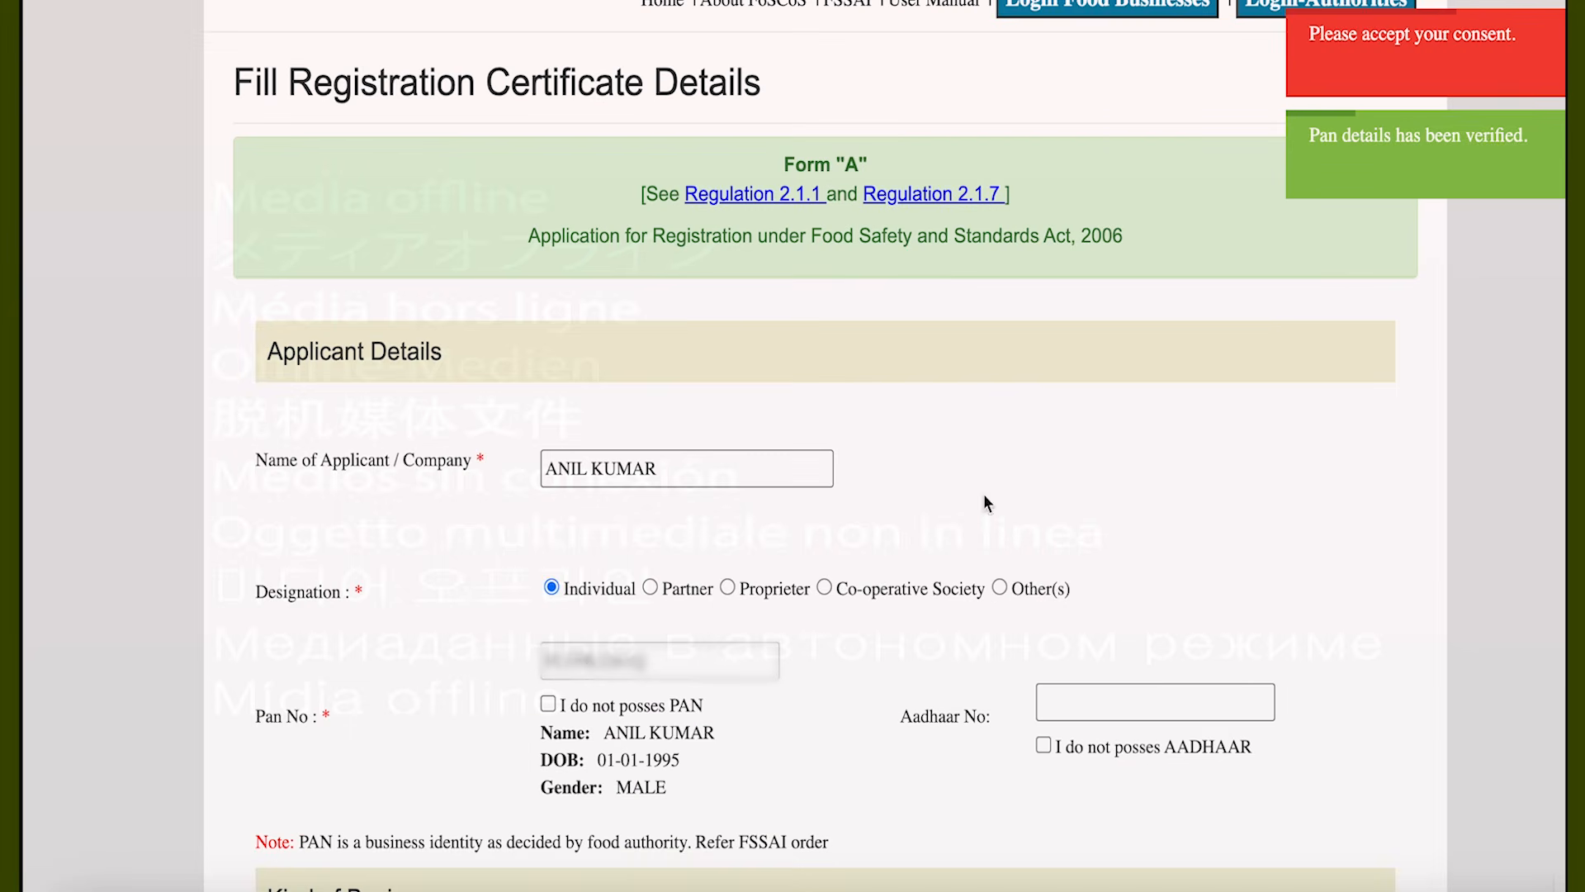
pyautogui.click(1051, 692)
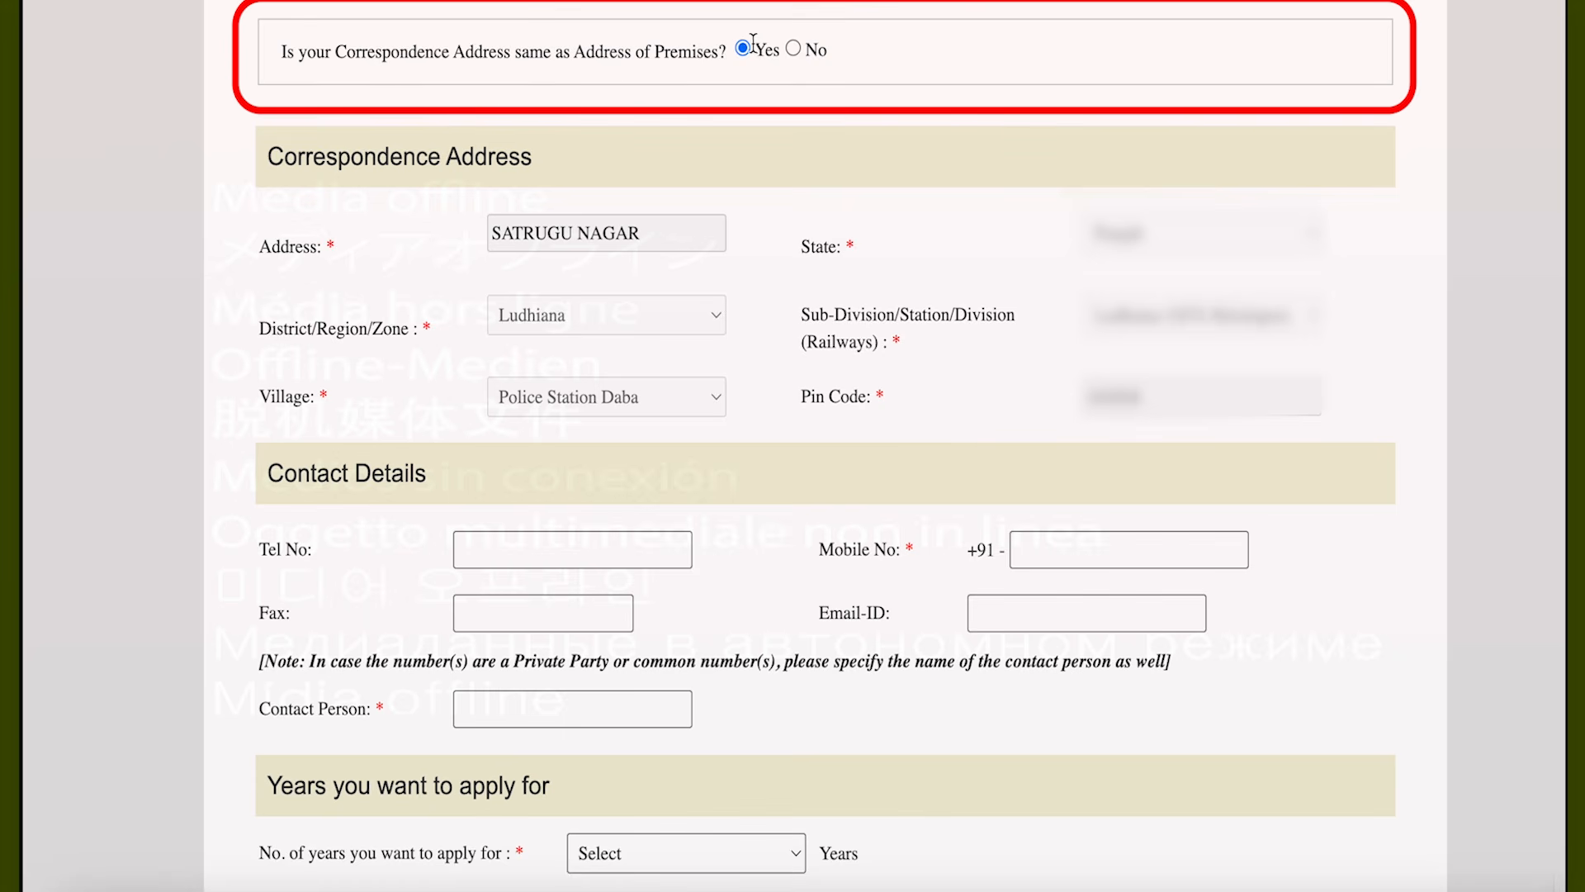
# - Try No for the correspondence address being the same as the premises address, then set it to Yes and check the copied address
pyautogui.click(794, 49)
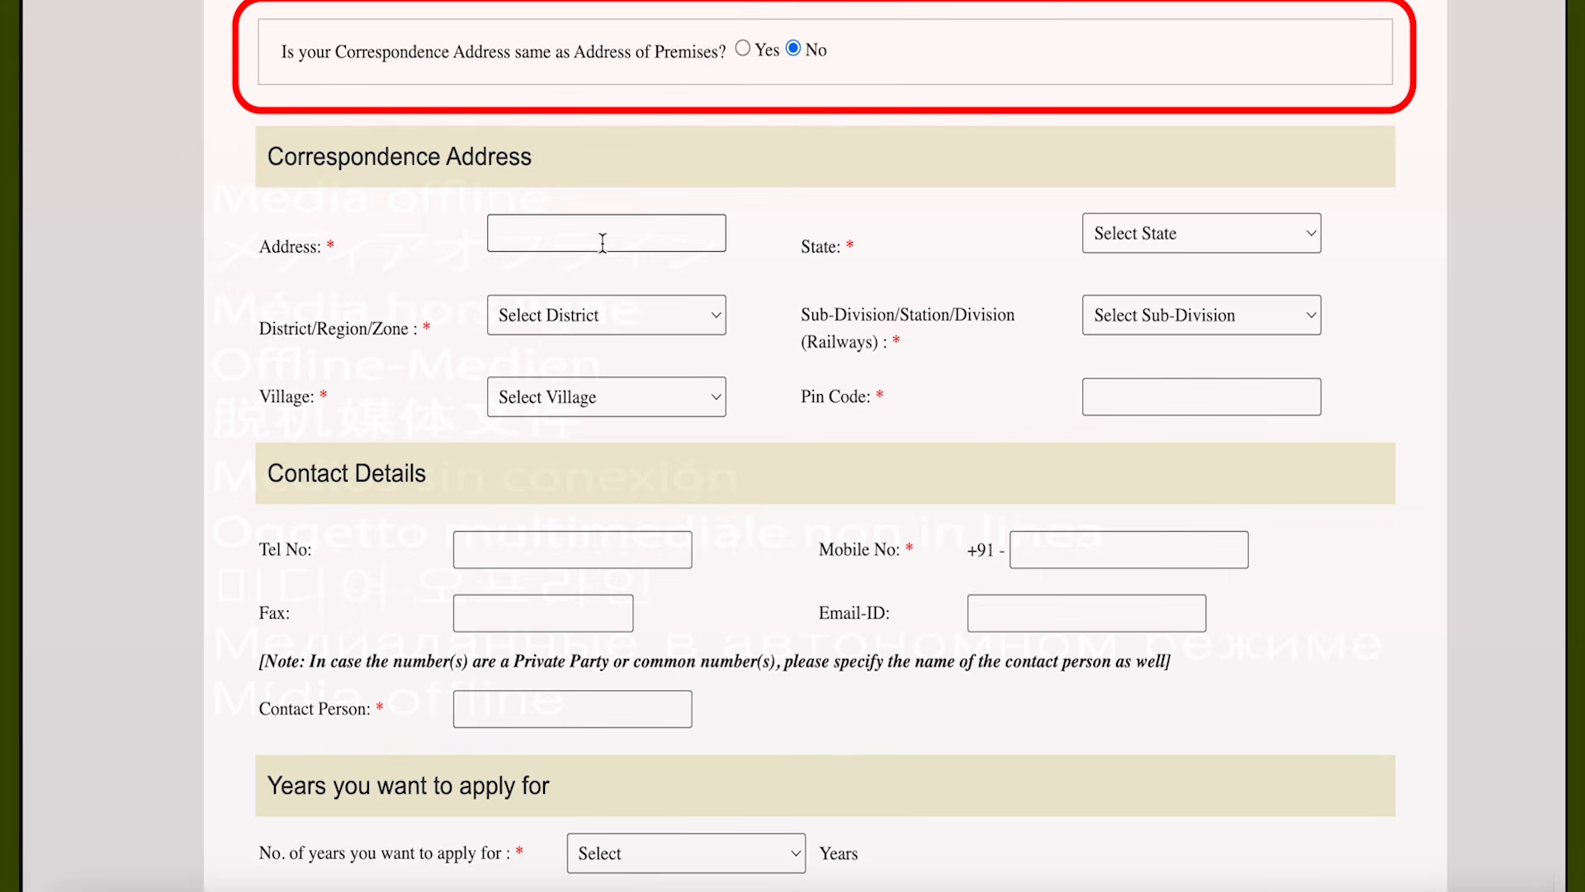
pyautogui.click(744, 48)
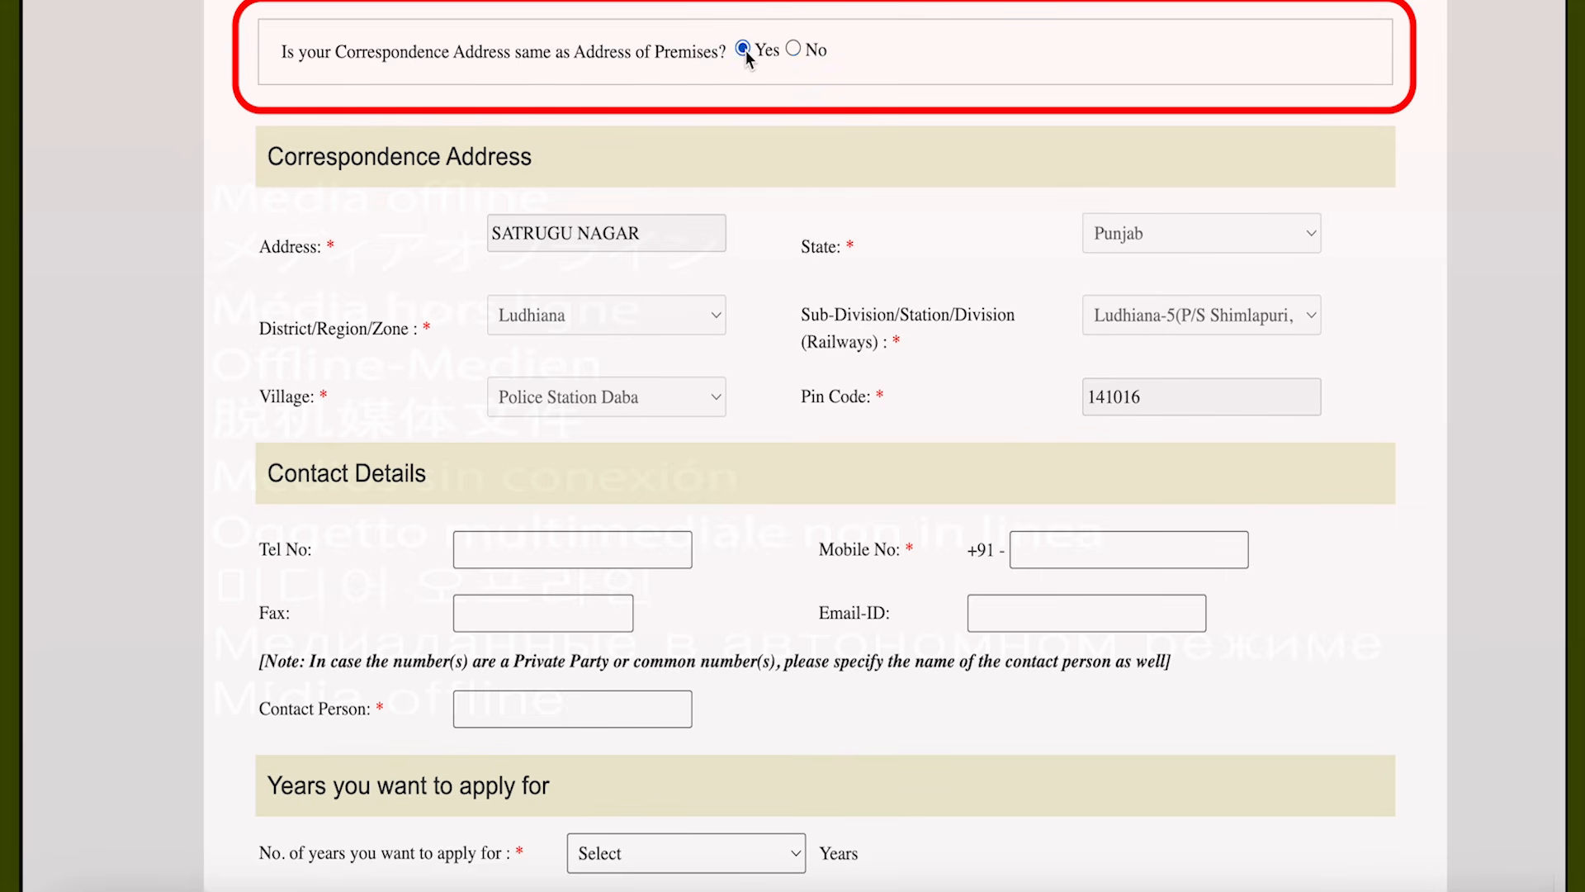
pyautogui.moveTo(494, 234); pyautogui.dragTo(829, 394)
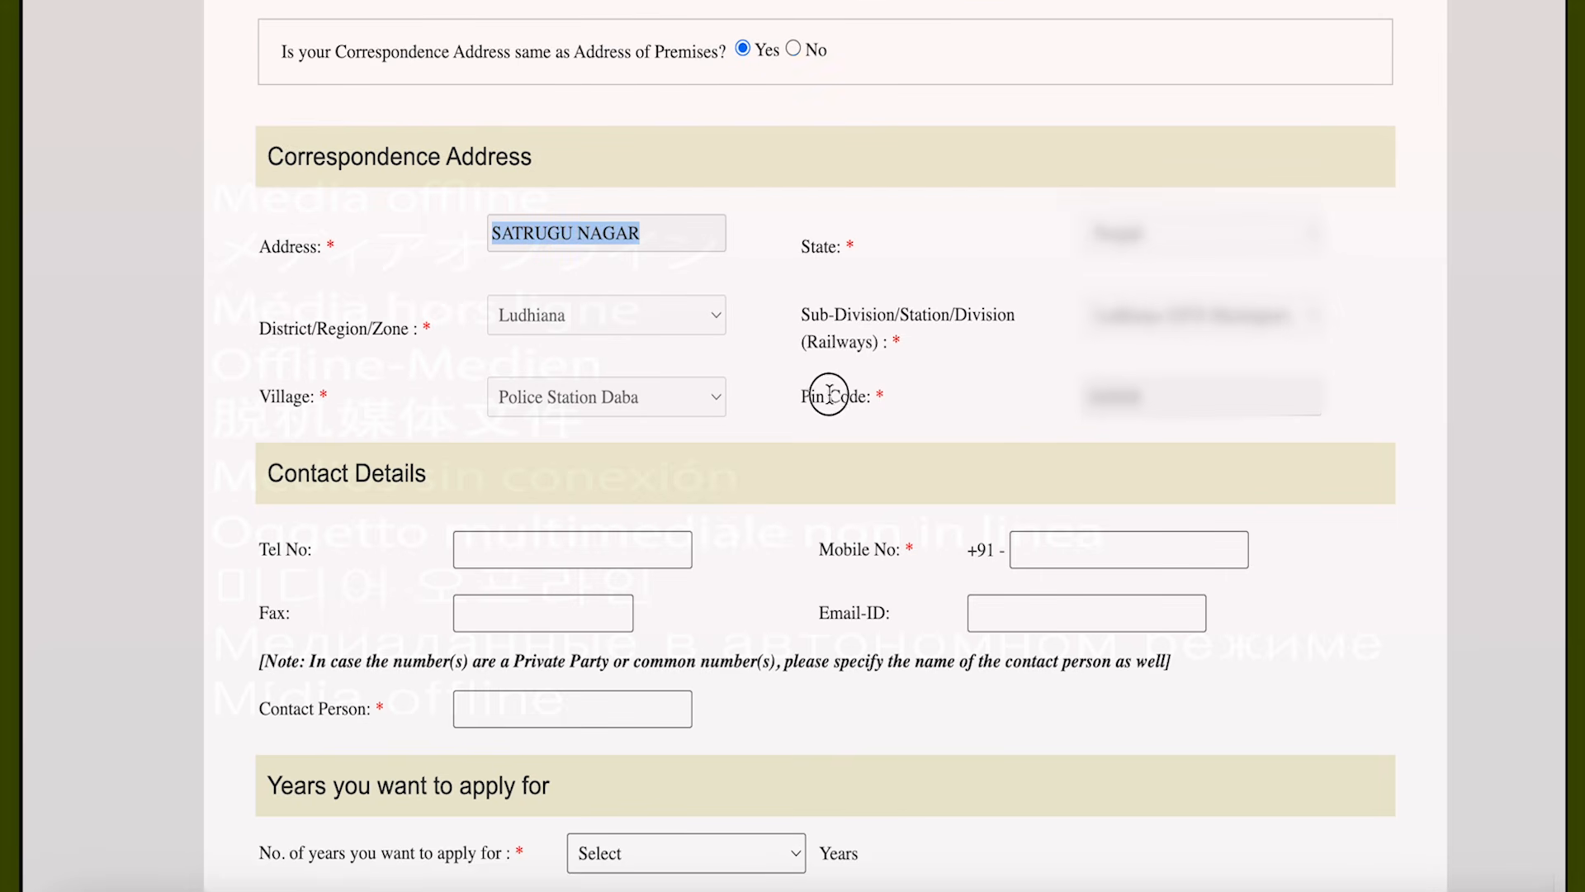
pyautogui.click(830, 394)
# - Enter the mobile number and the contact person's name in Contact Details
pyautogui.scroll(-5, 890, 413)
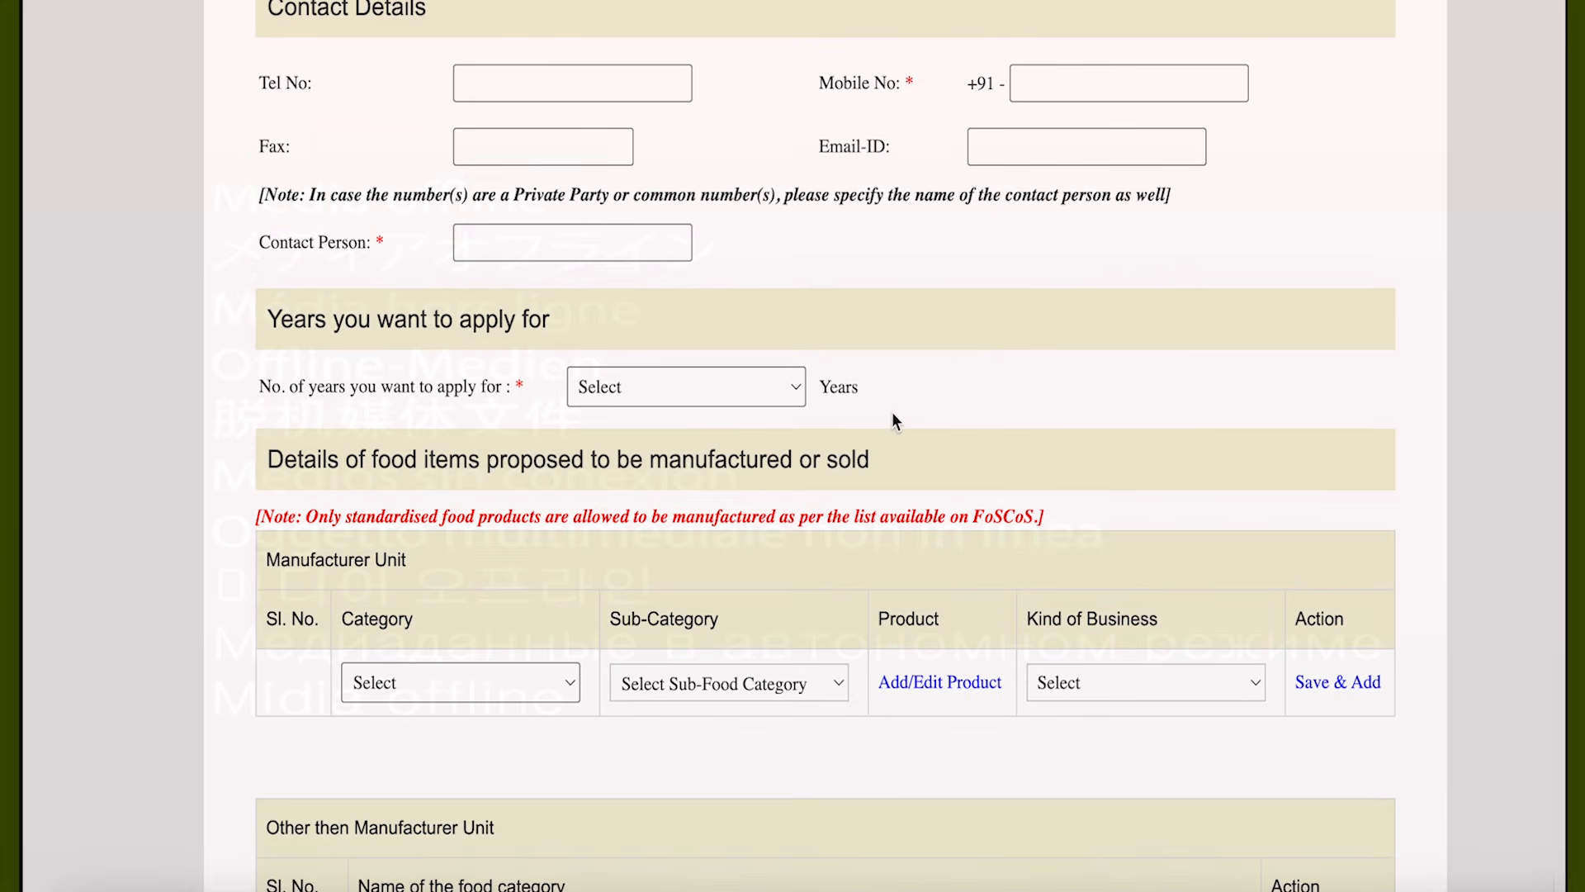
pyautogui.click(1032, 83)
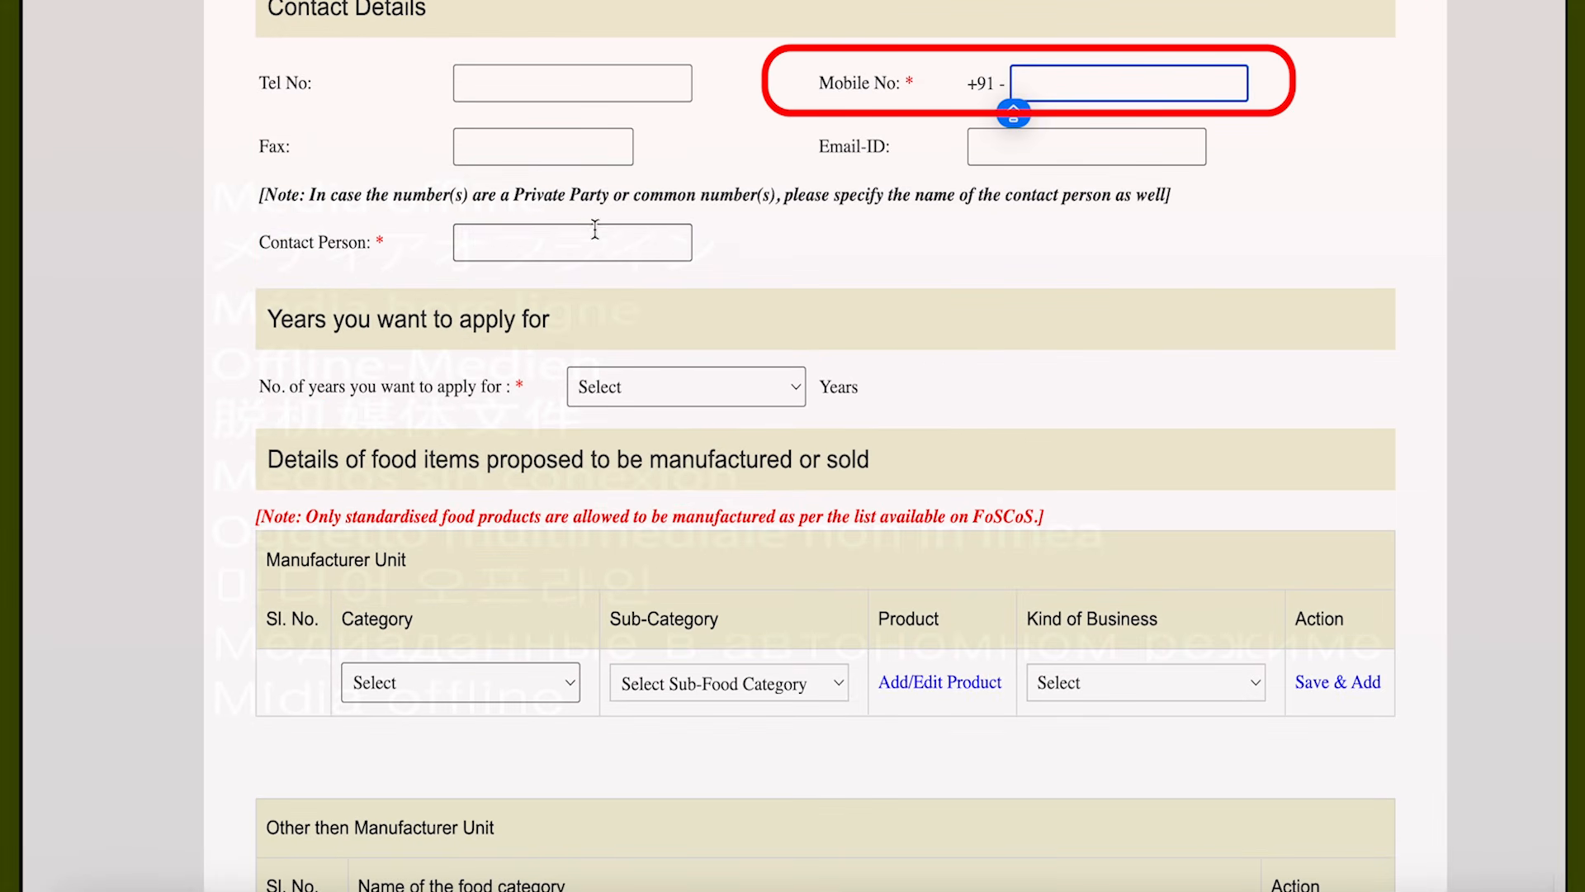
pyautogui.click(534, 251)
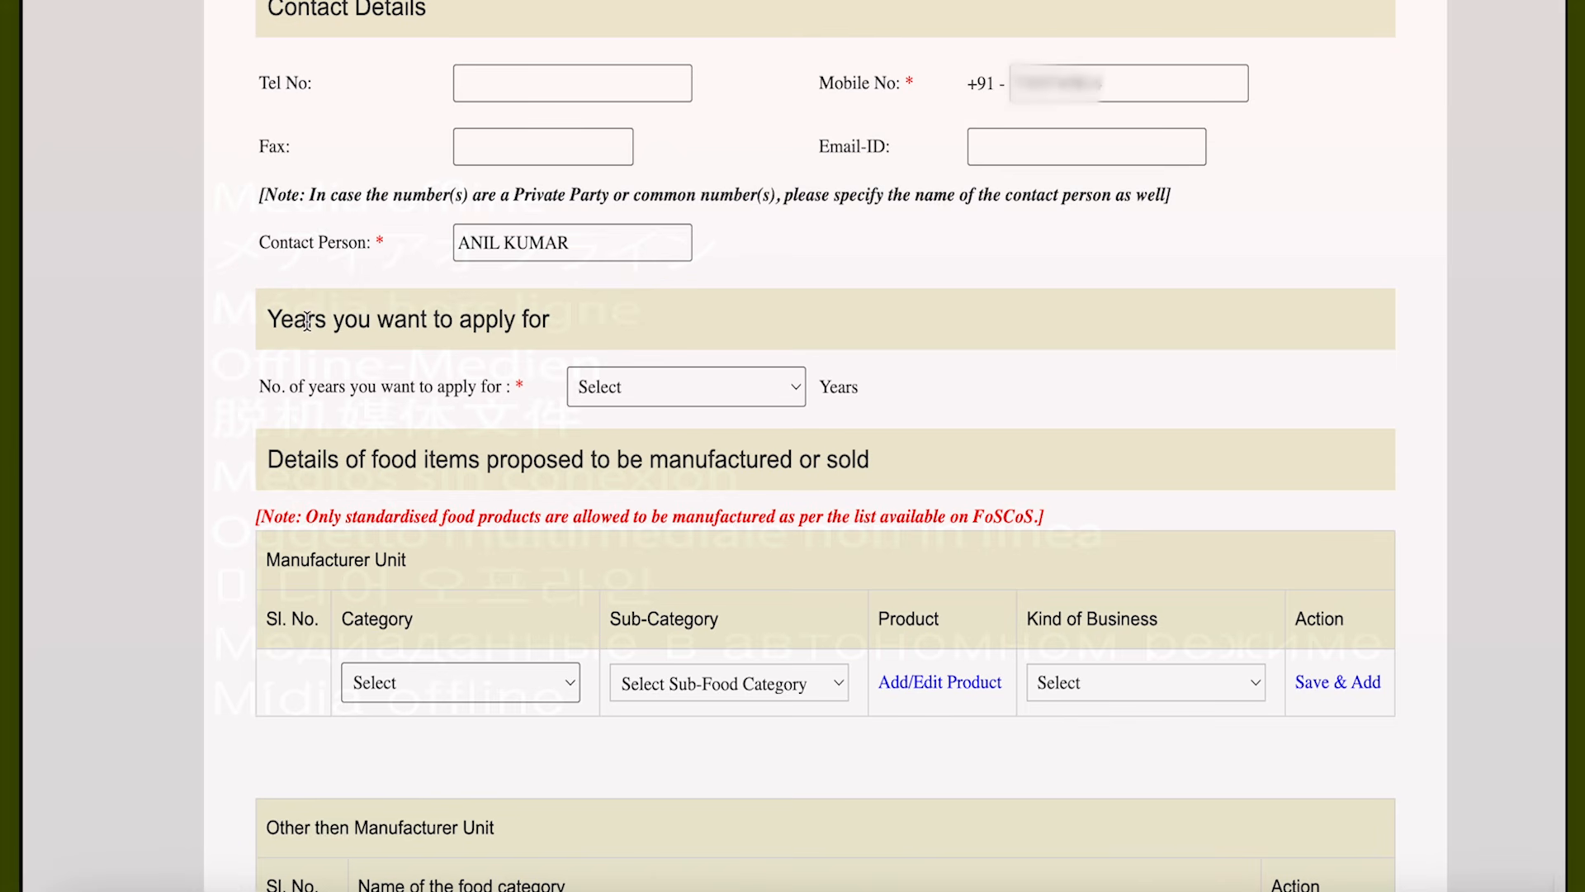
# - Choose 5 as the number of years the registration is applied for
pyautogui.doubleClick(309, 321)
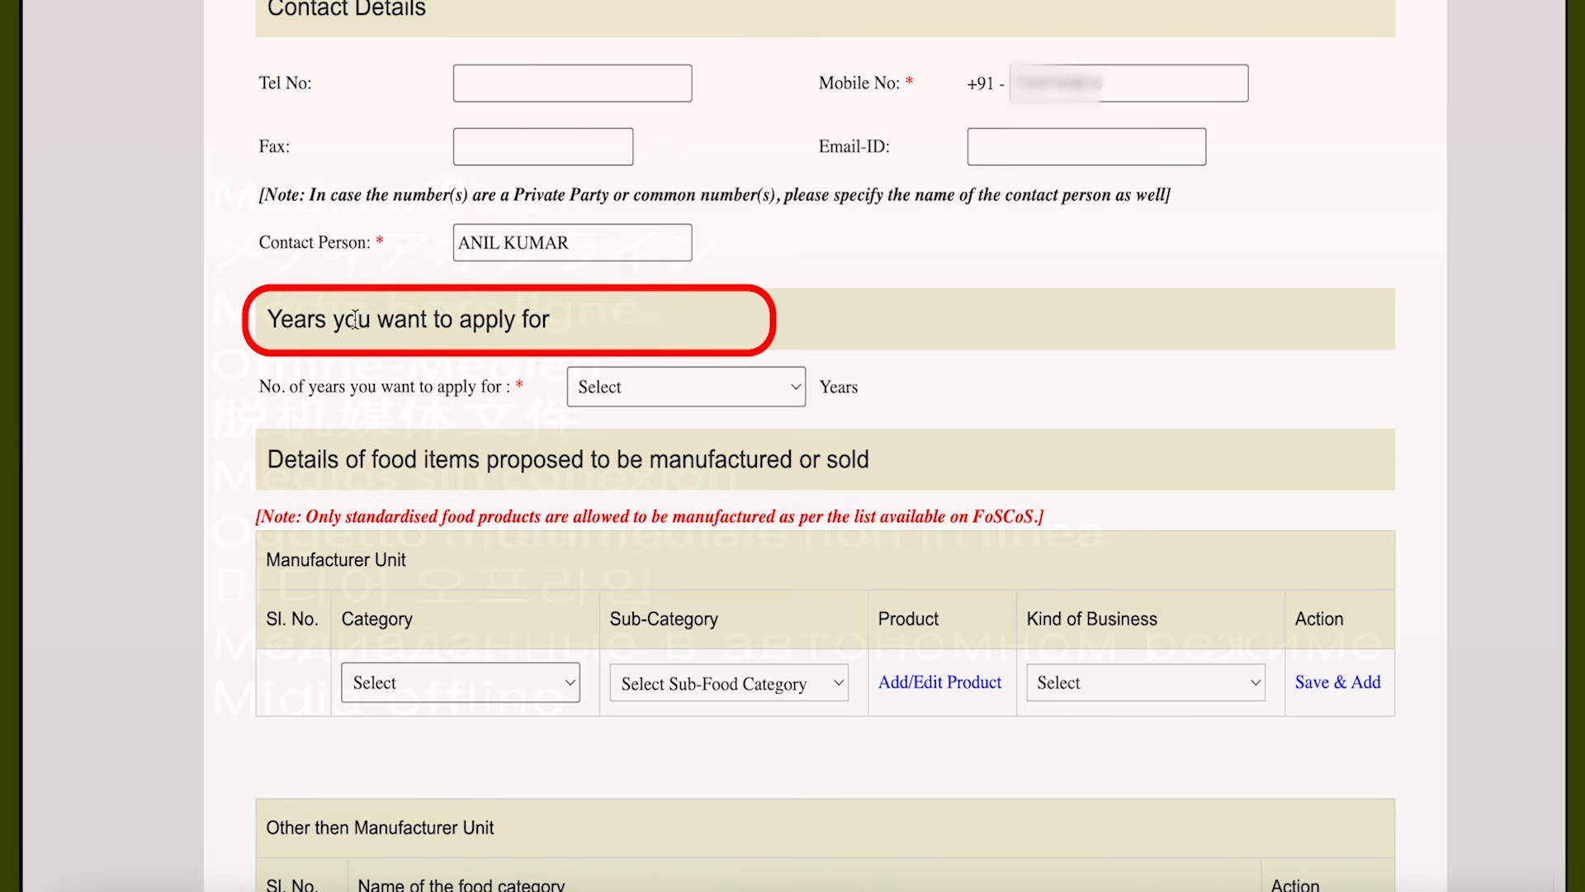
pyautogui.click(626, 388)
pyautogui.click(611, 547)
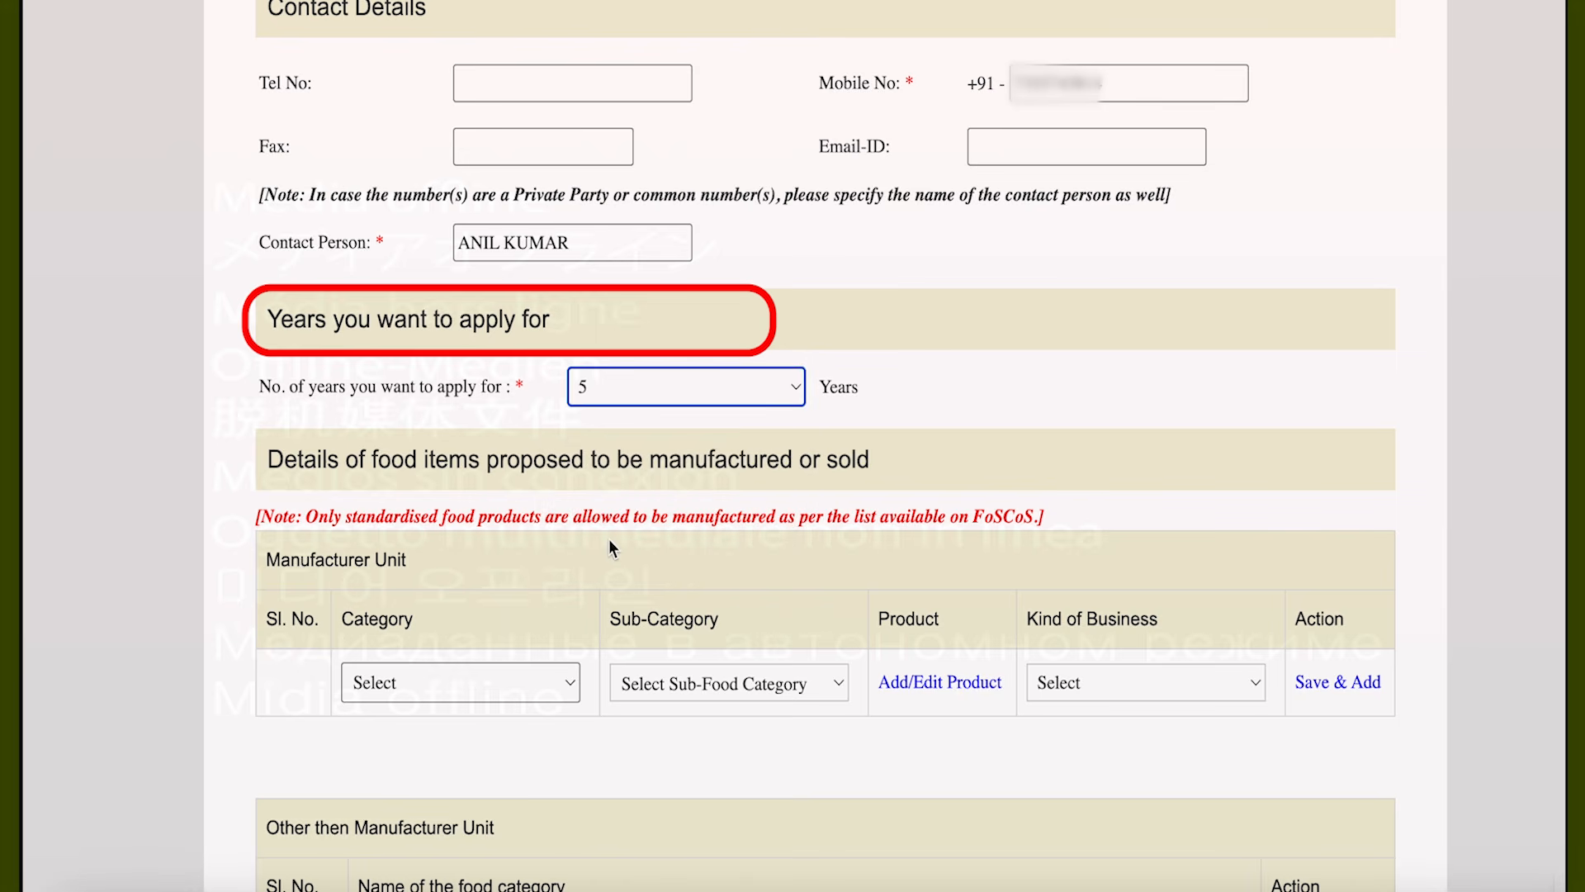
# - Set the Manufacturer Unit category to 18 - Indian Sweets and Indian Snacks & Savouries products, with sub-category 18.1 - INDIAN SWEETS
pyautogui.scroll(-3, 608, 538)
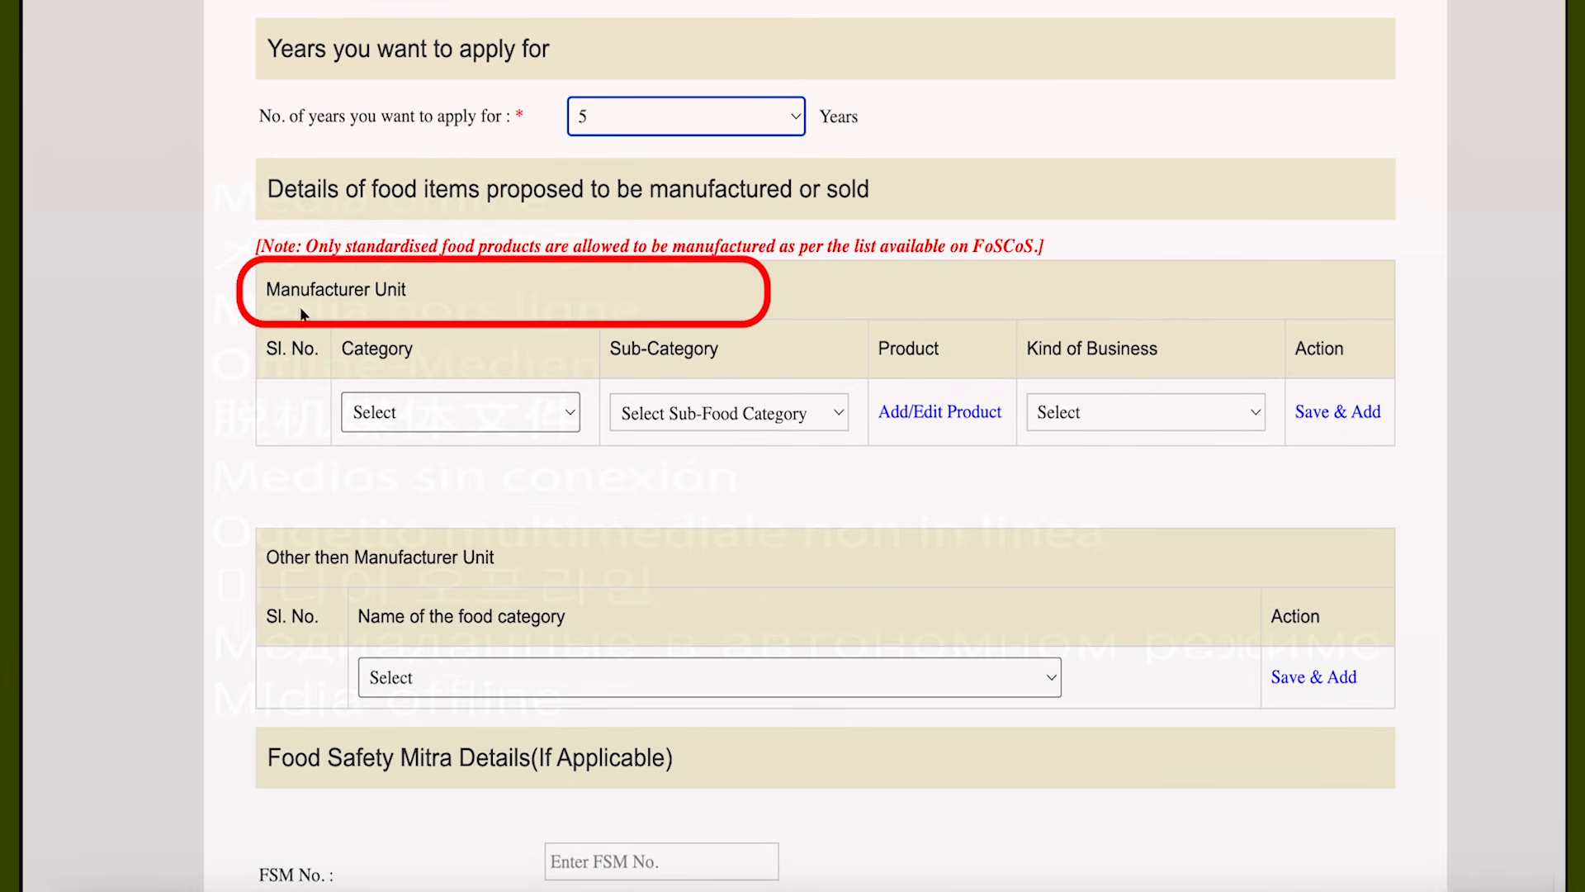
pyautogui.tripleClick(299, 293)
pyautogui.click(402, 304)
pyautogui.click(431, 405)
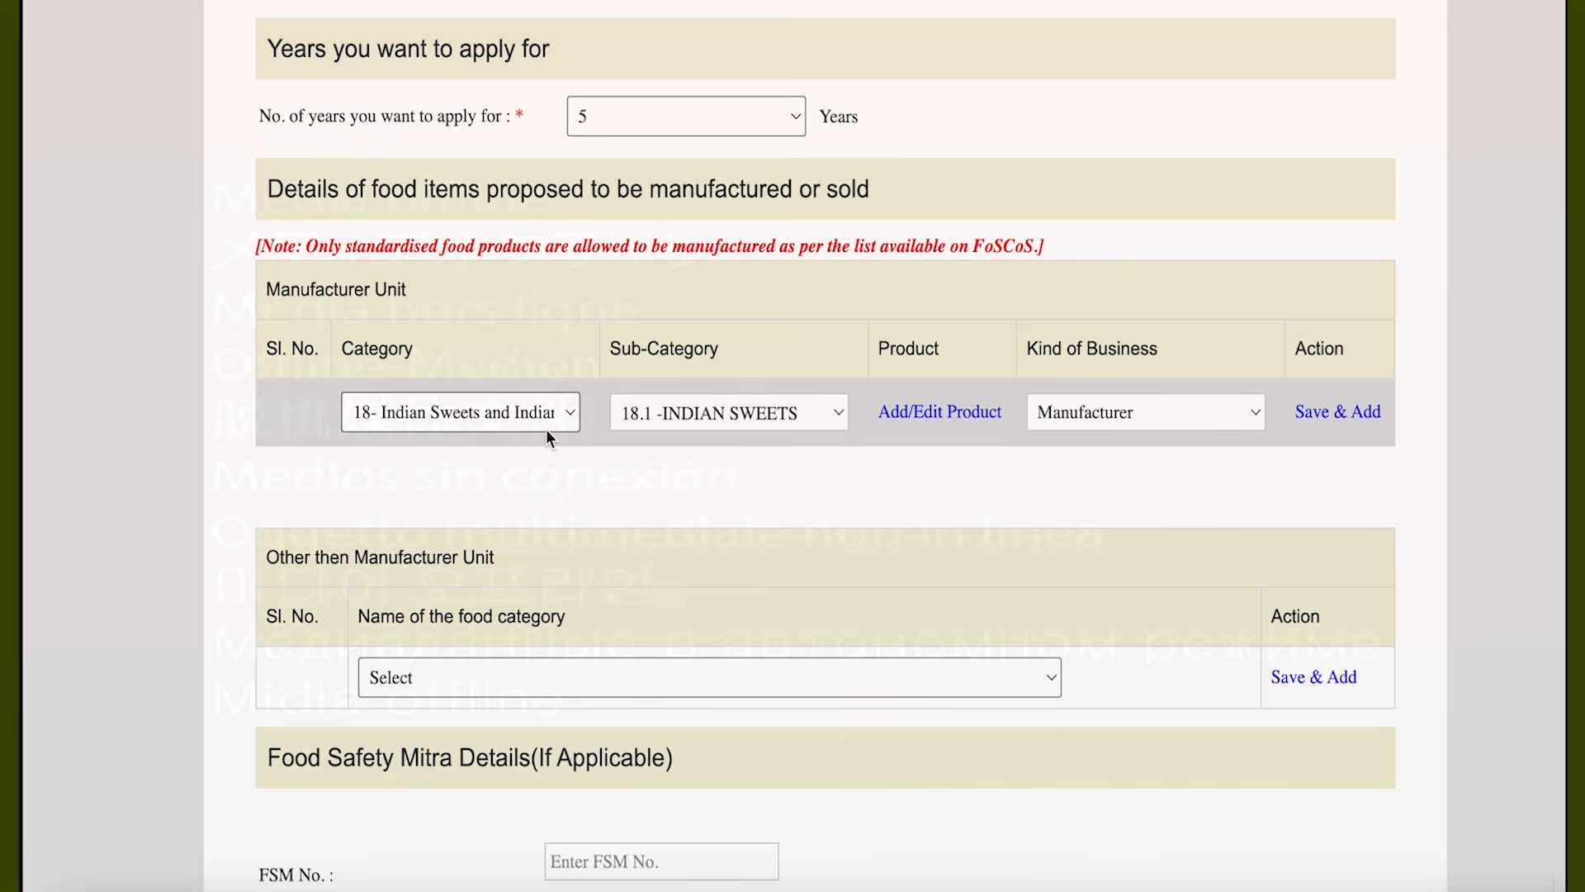
pyautogui.click(547, 429)
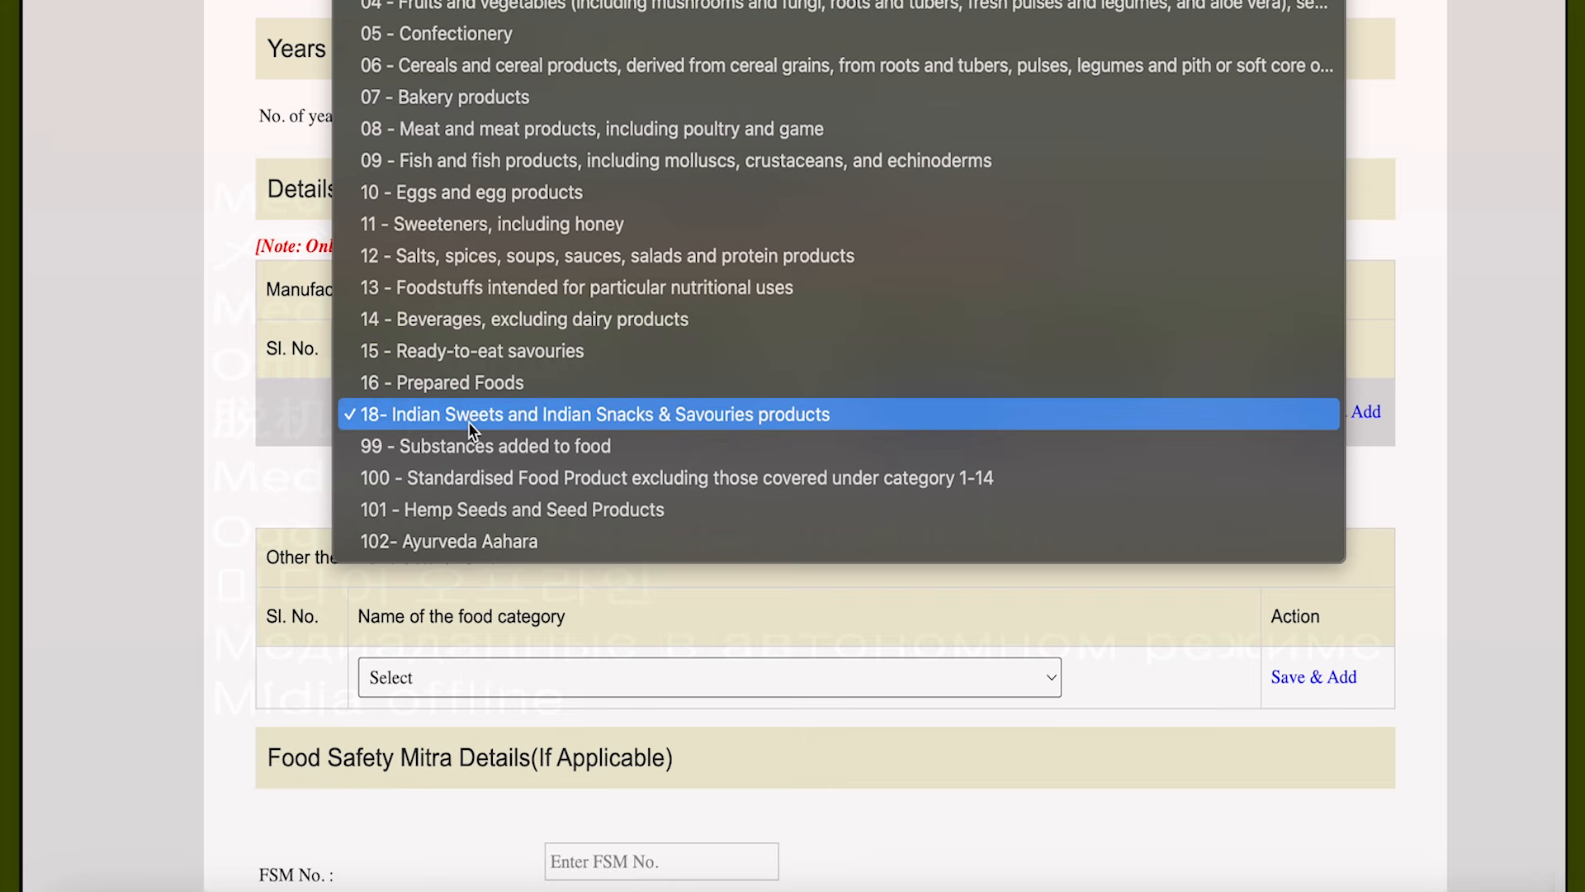
pyautogui.click(579, 419)
pyautogui.click(669, 424)
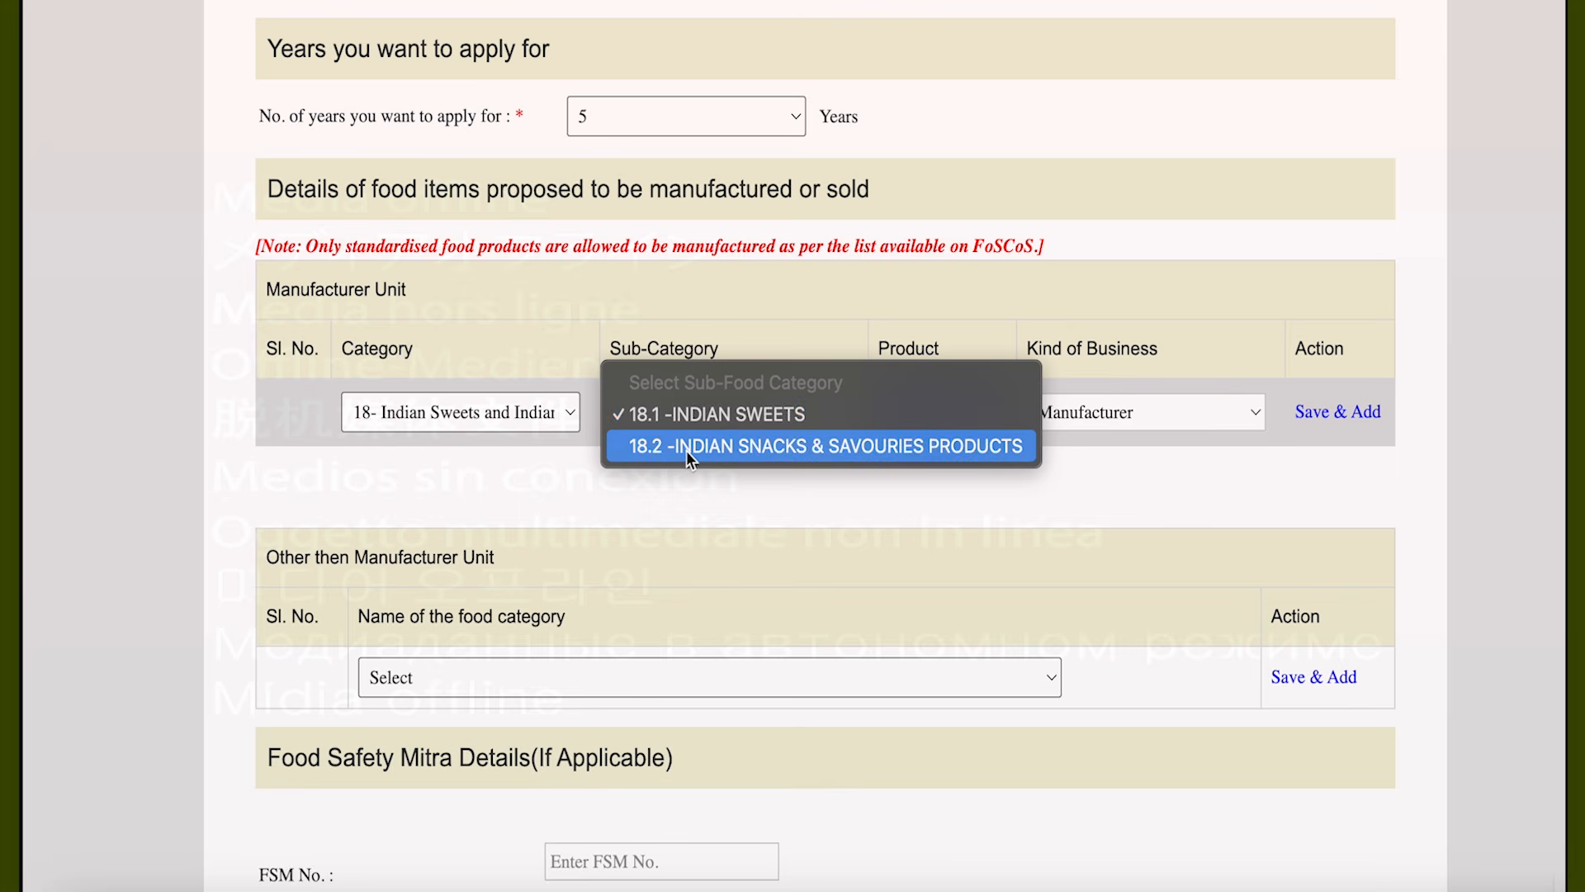
pyautogui.click(1031, 413)
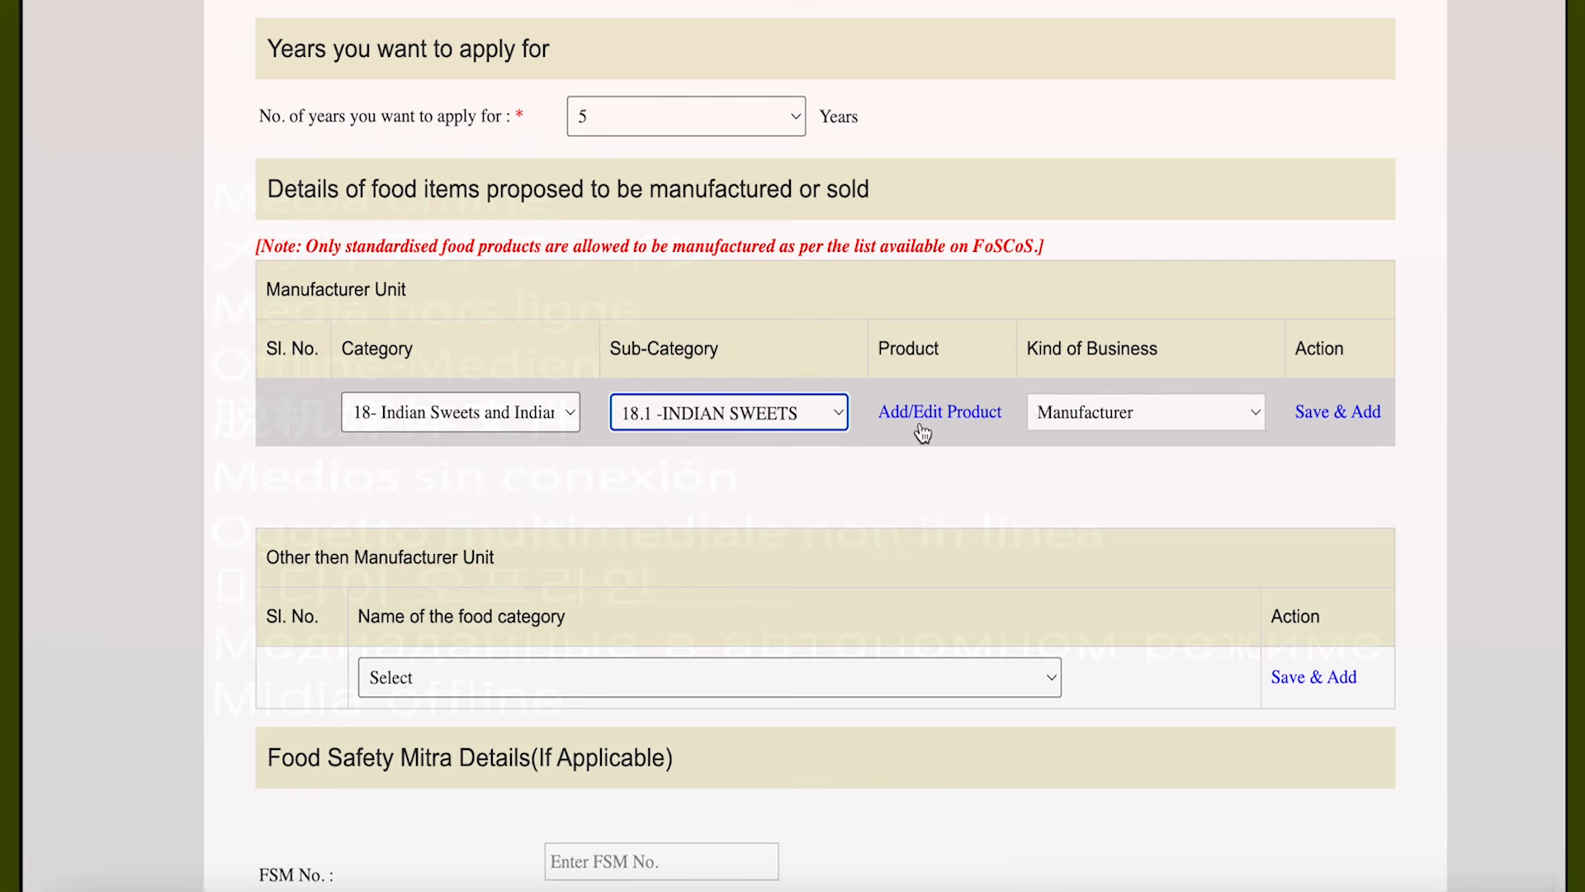
# - Set the food item's kind of business to Manufacturer and try to save and add the entry
pyautogui.click(1056, 416)
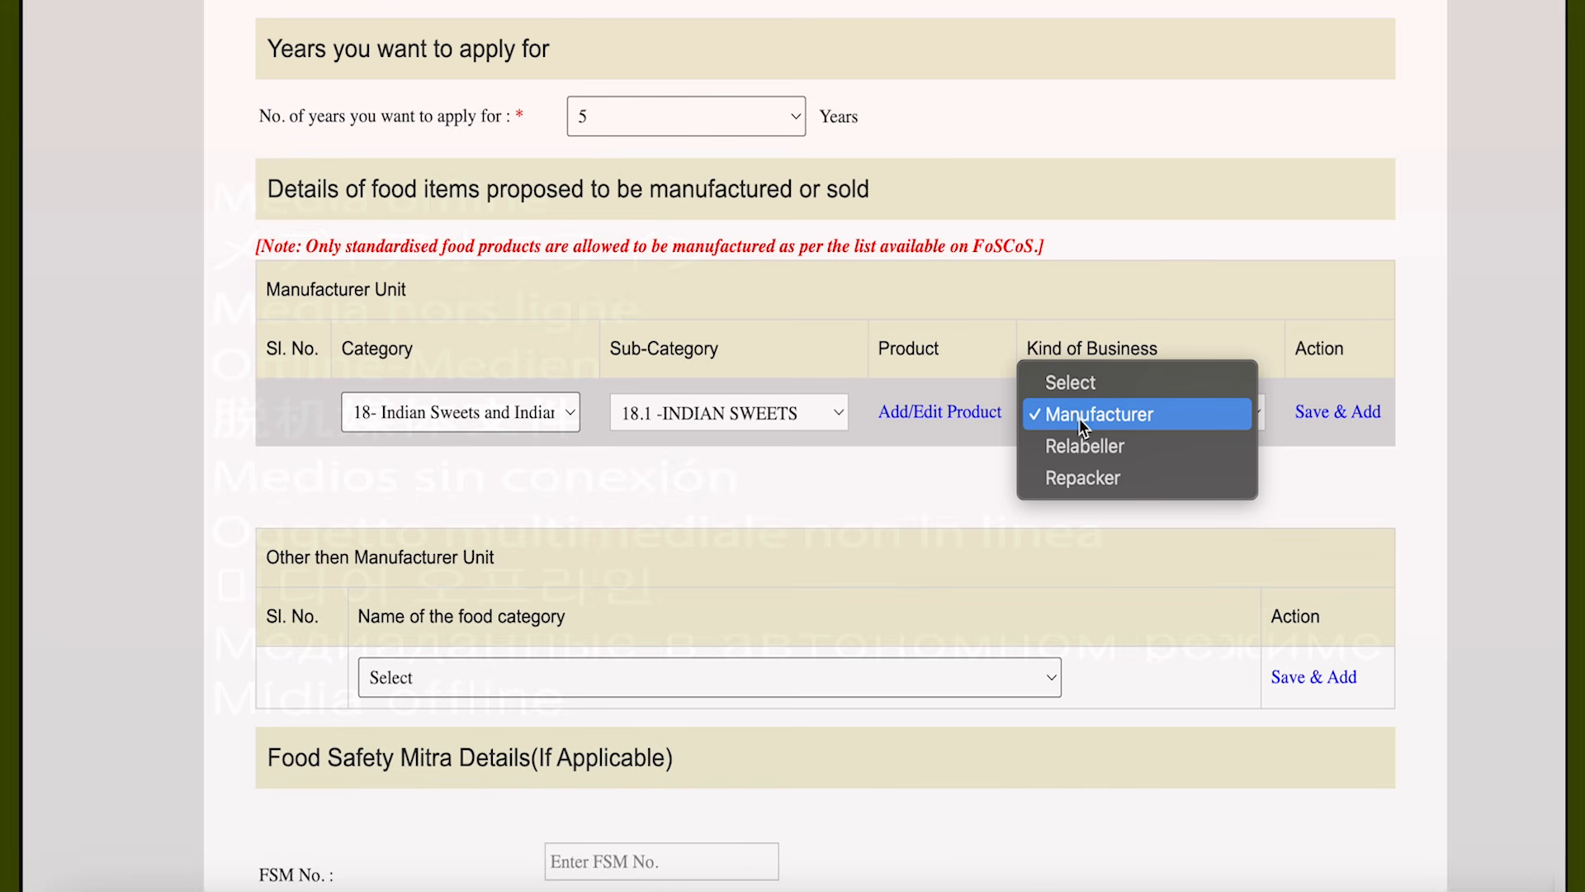
pyautogui.click(1090, 419)
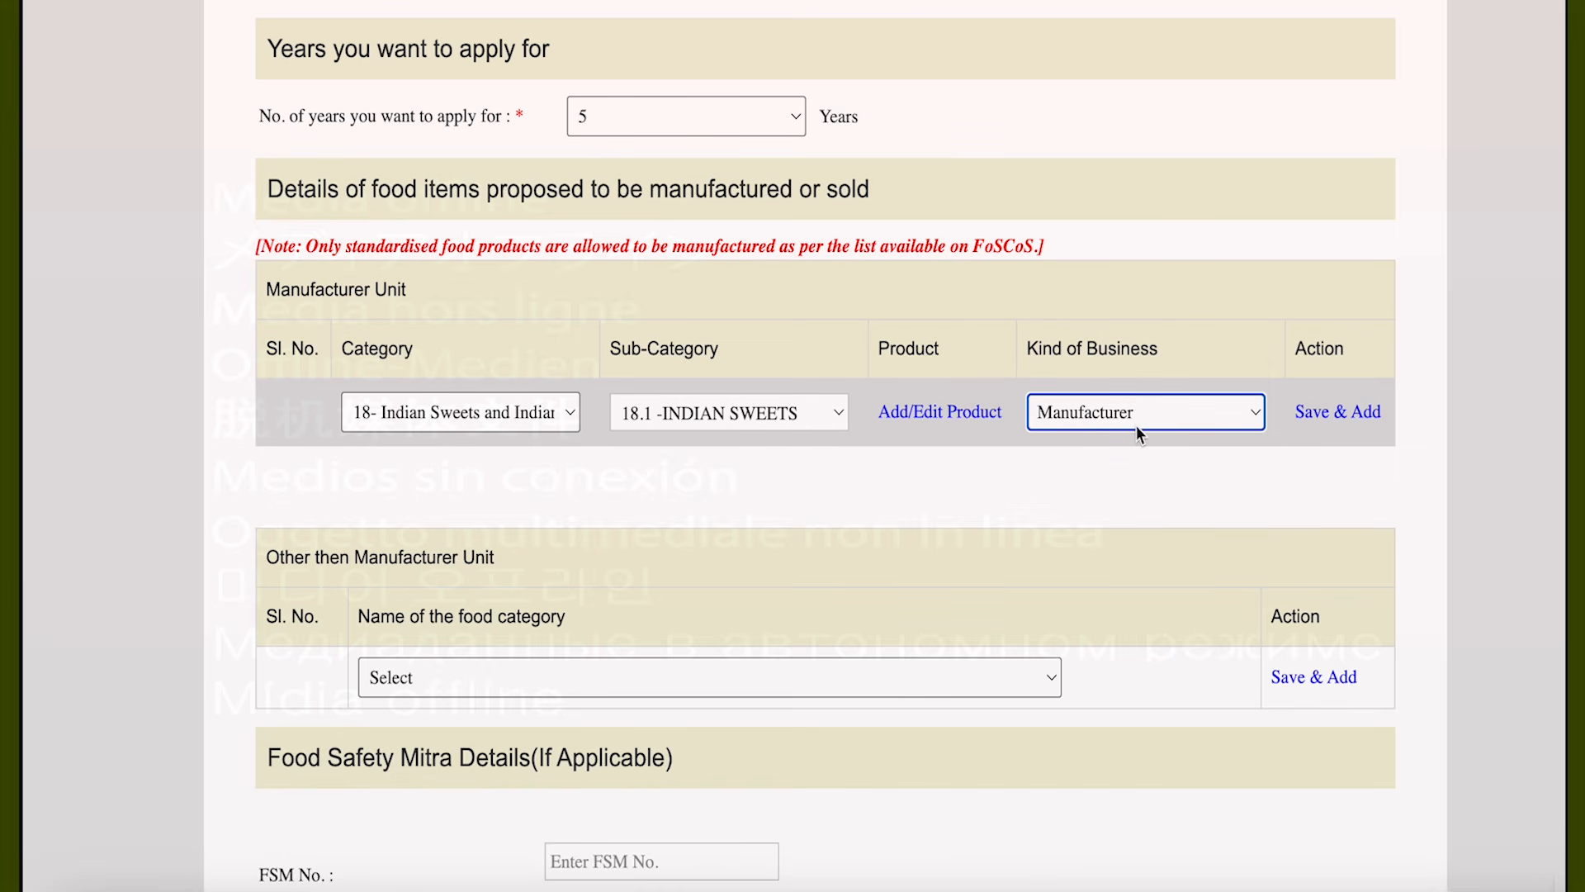
pyautogui.click(1326, 417)
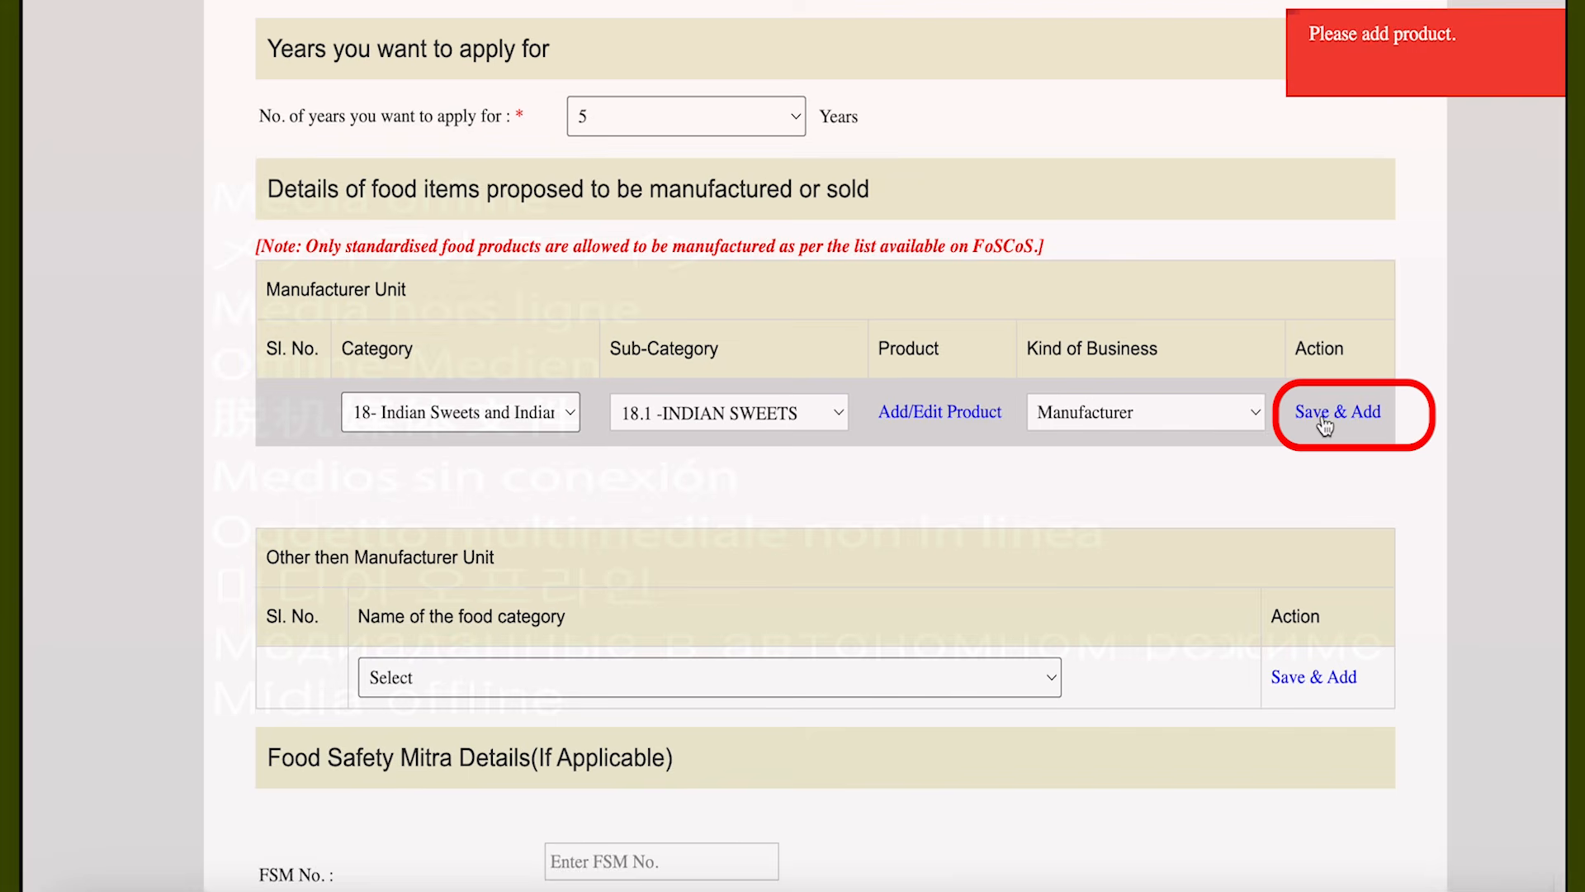
# - Open the product list for the Manufacturer Unit's 18.1 - INDIAN SWEETS entry and look through the available products
pyautogui.scroll(-1, 938, 319)
pyautogui.click(915, 344)
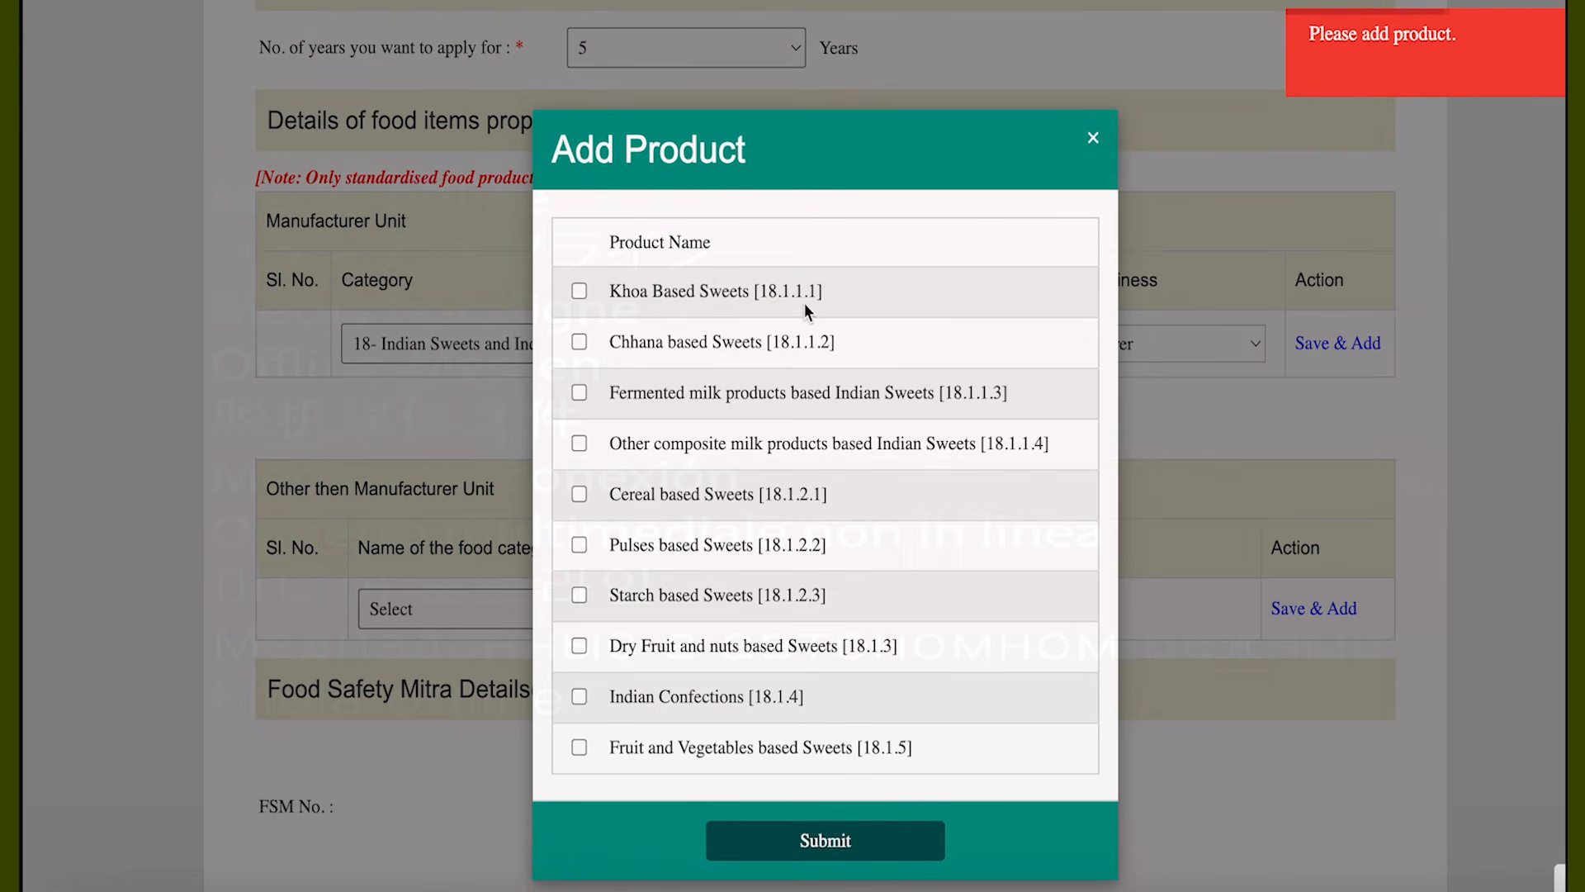
pyautogui.scroll(-2, 725, 339)
pyautogui.scroll(2, 717, 355)
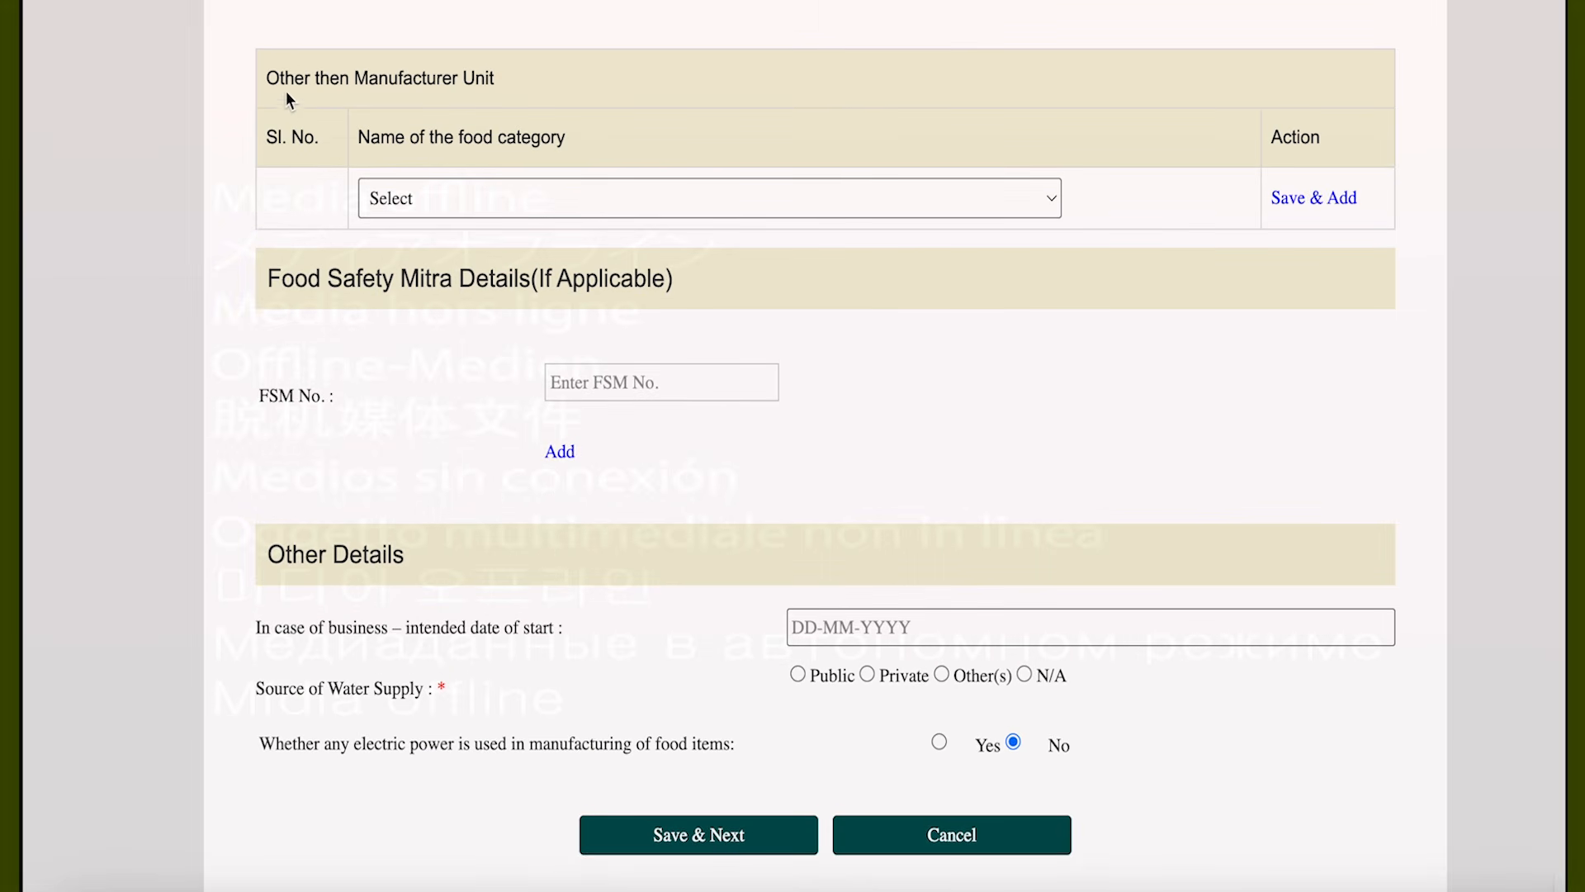
# - Add food categories 03, 01, 11, 15 and 14 to the Other then Manufacturer Unit table
pyautogui.click(553, 198)
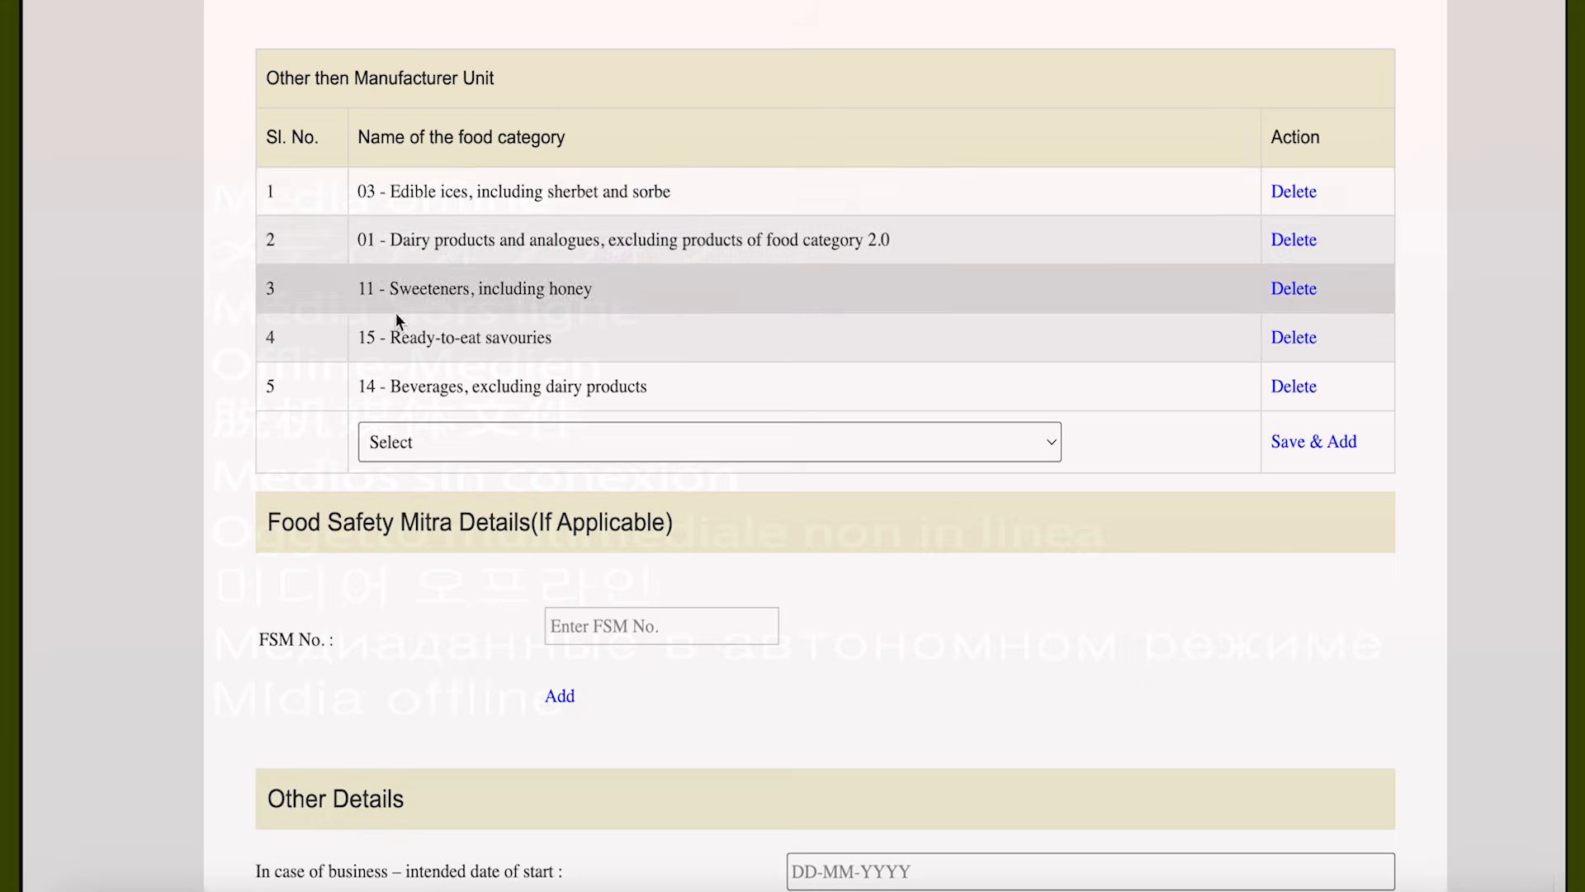
pyautogui.click(446, 434)
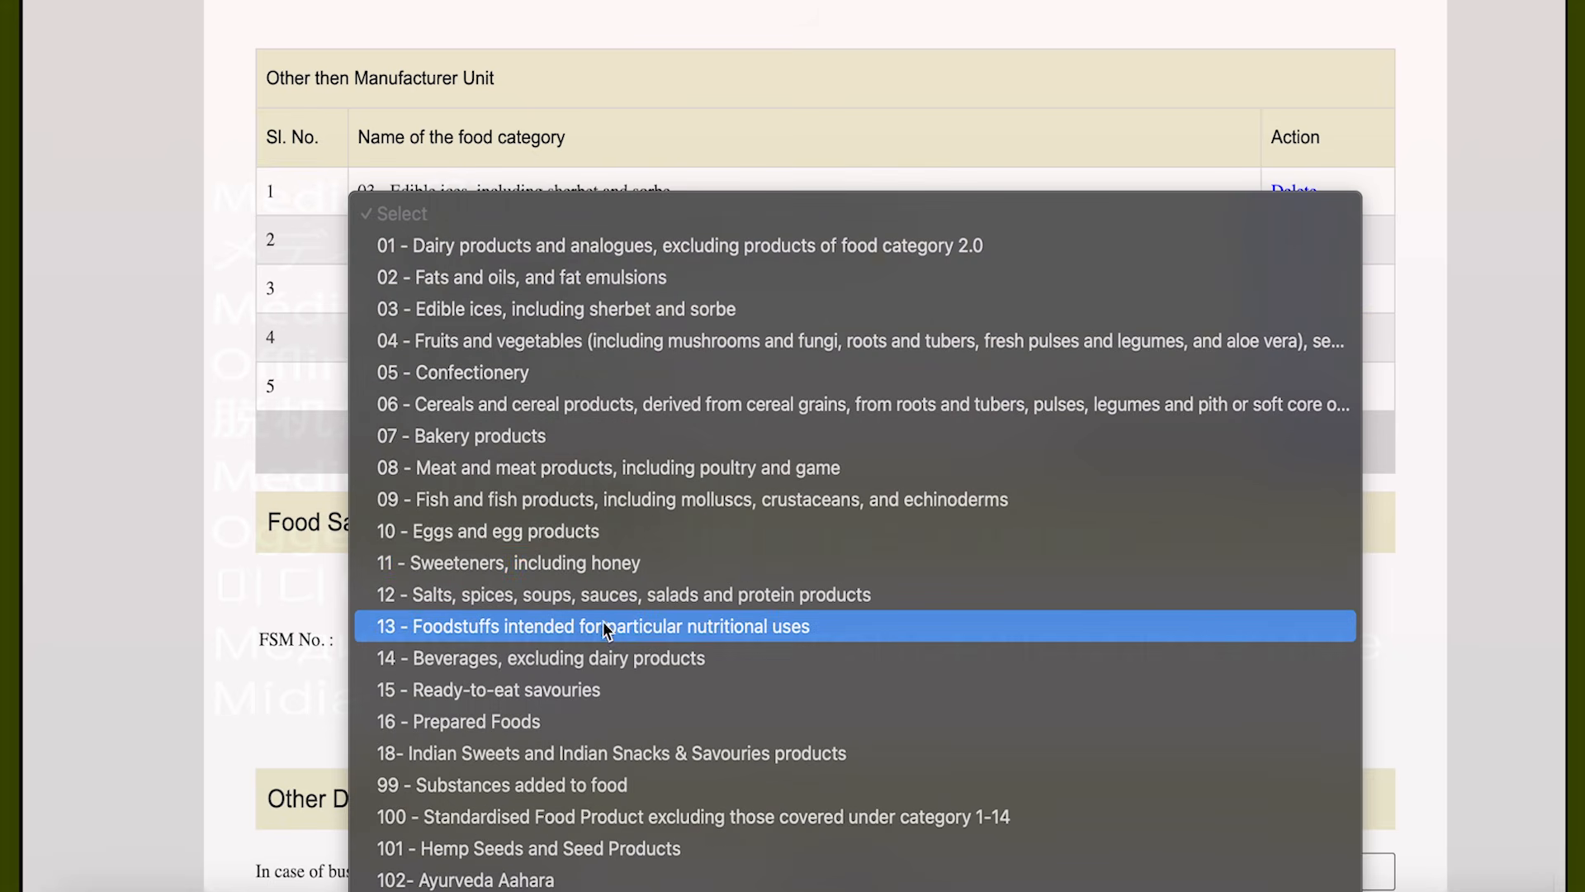
pyautogui.click(273, 502)
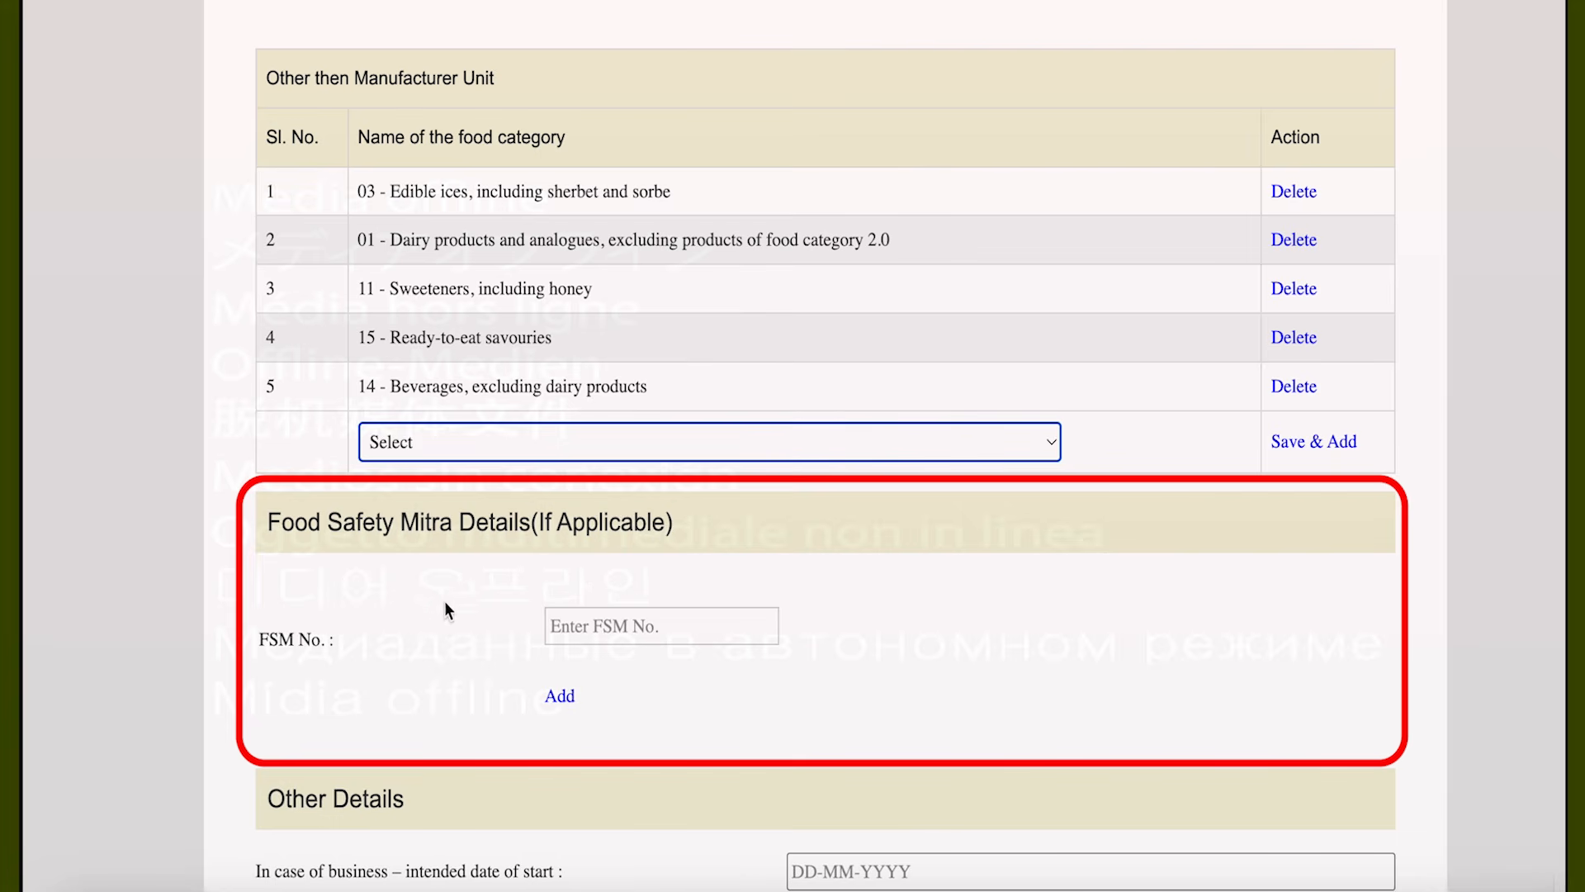
# - Examine the Food Safety Mitra Details and Other Details sections of the form
pyautogui.tripleClick(298, 643)
pyautogui.click(391, 648)
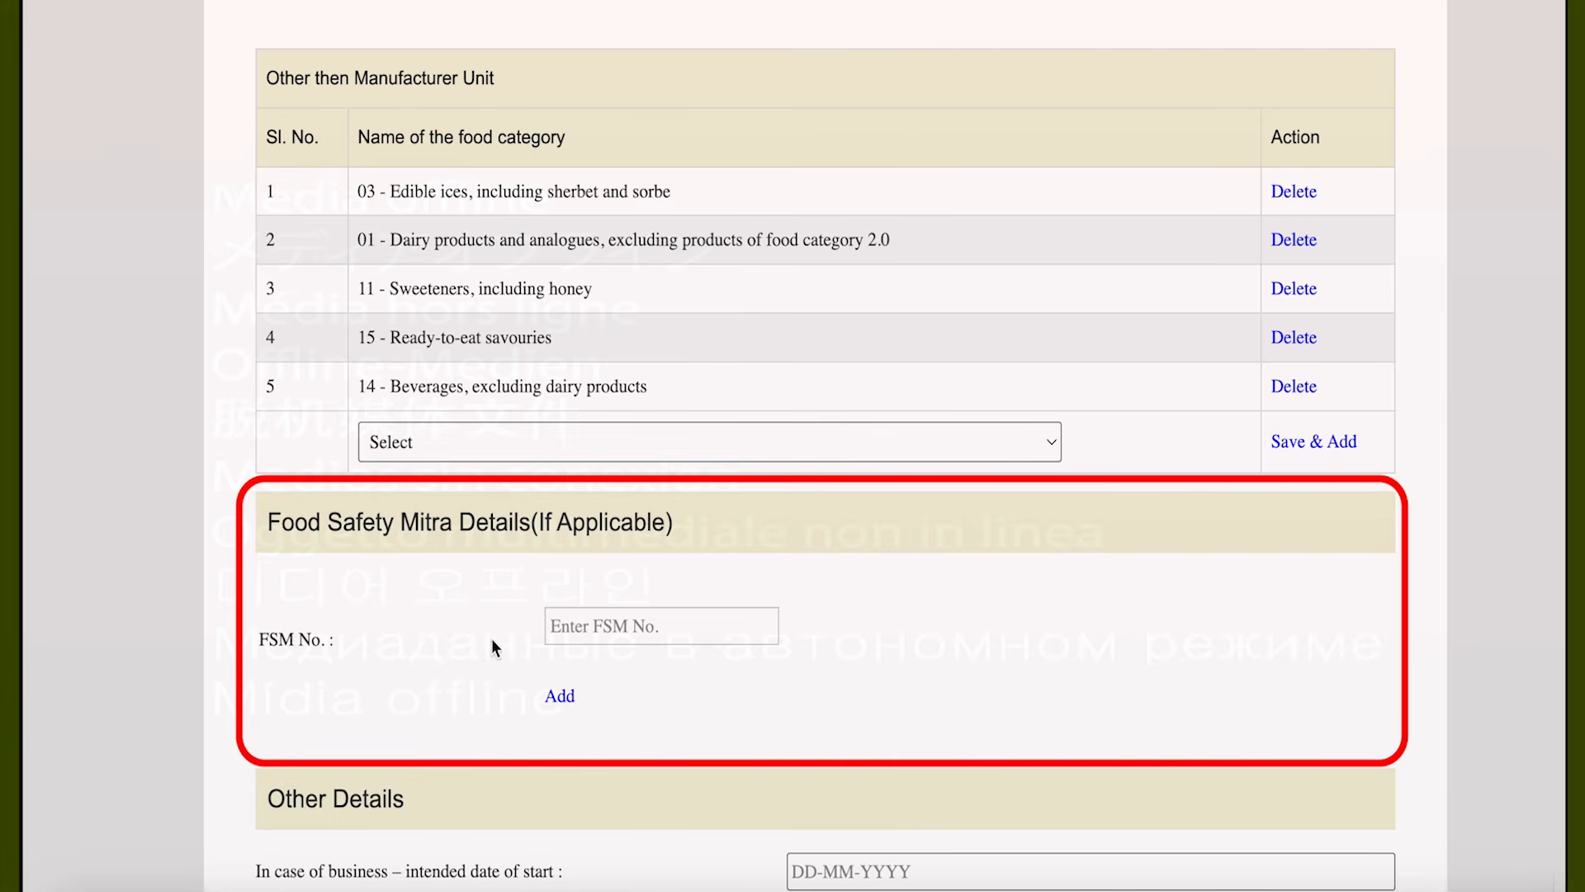
pyautogui.moveTo(340, 644); pyautogui.dragTo(298, 645)
pyautogui.click(358, 645)
pyautogui.scroll(-1, 375, 641)
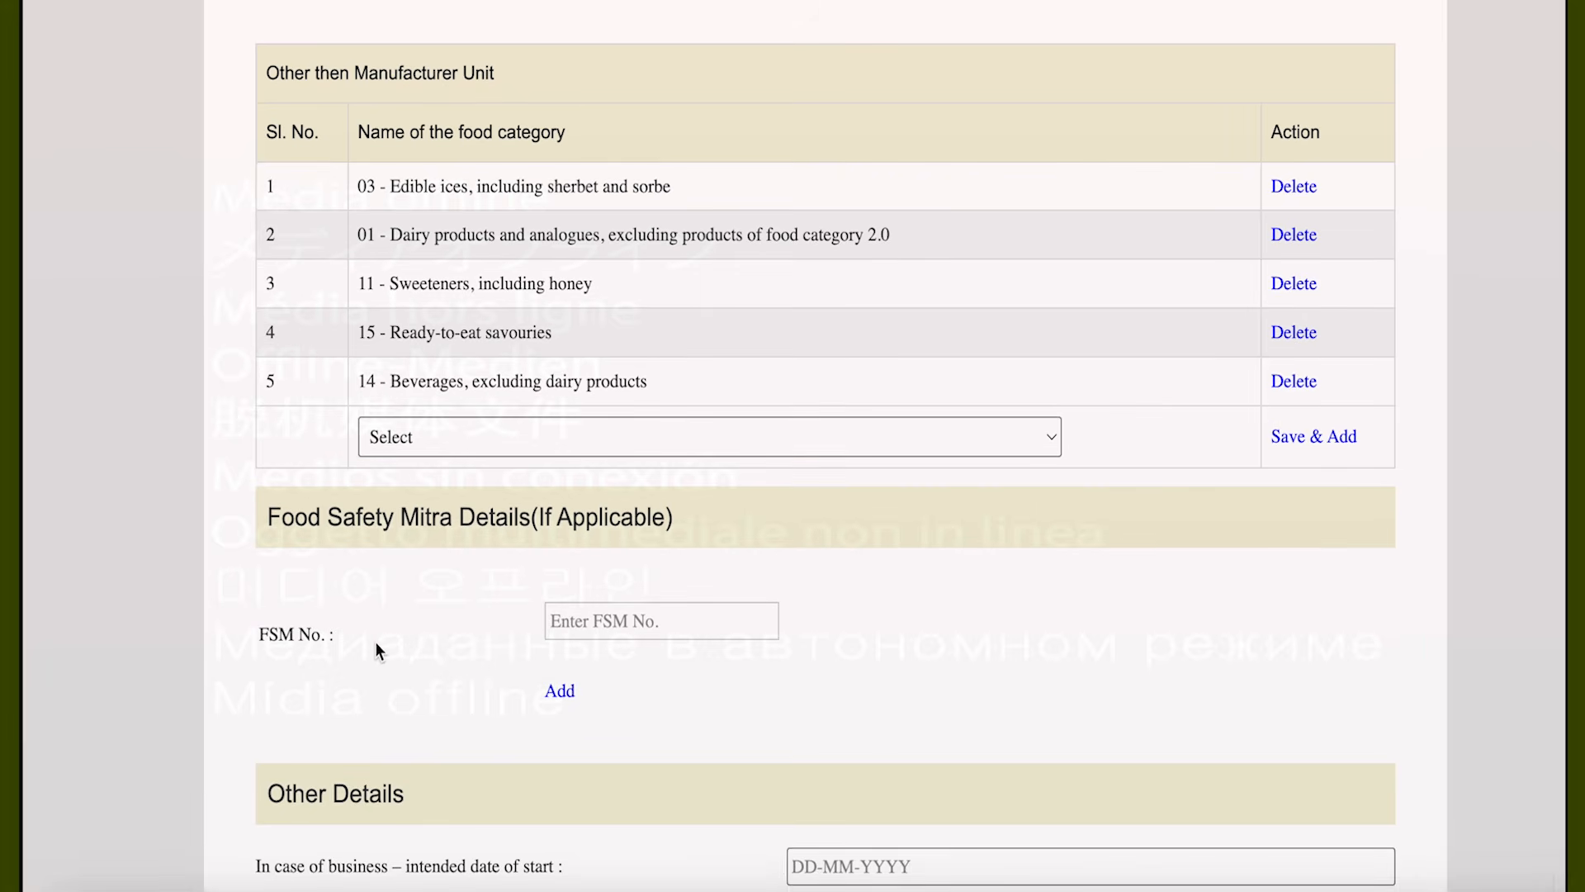
pyautogui.scroll(-7, 375, 642)
pyautogui.tripleClick(290, 231)
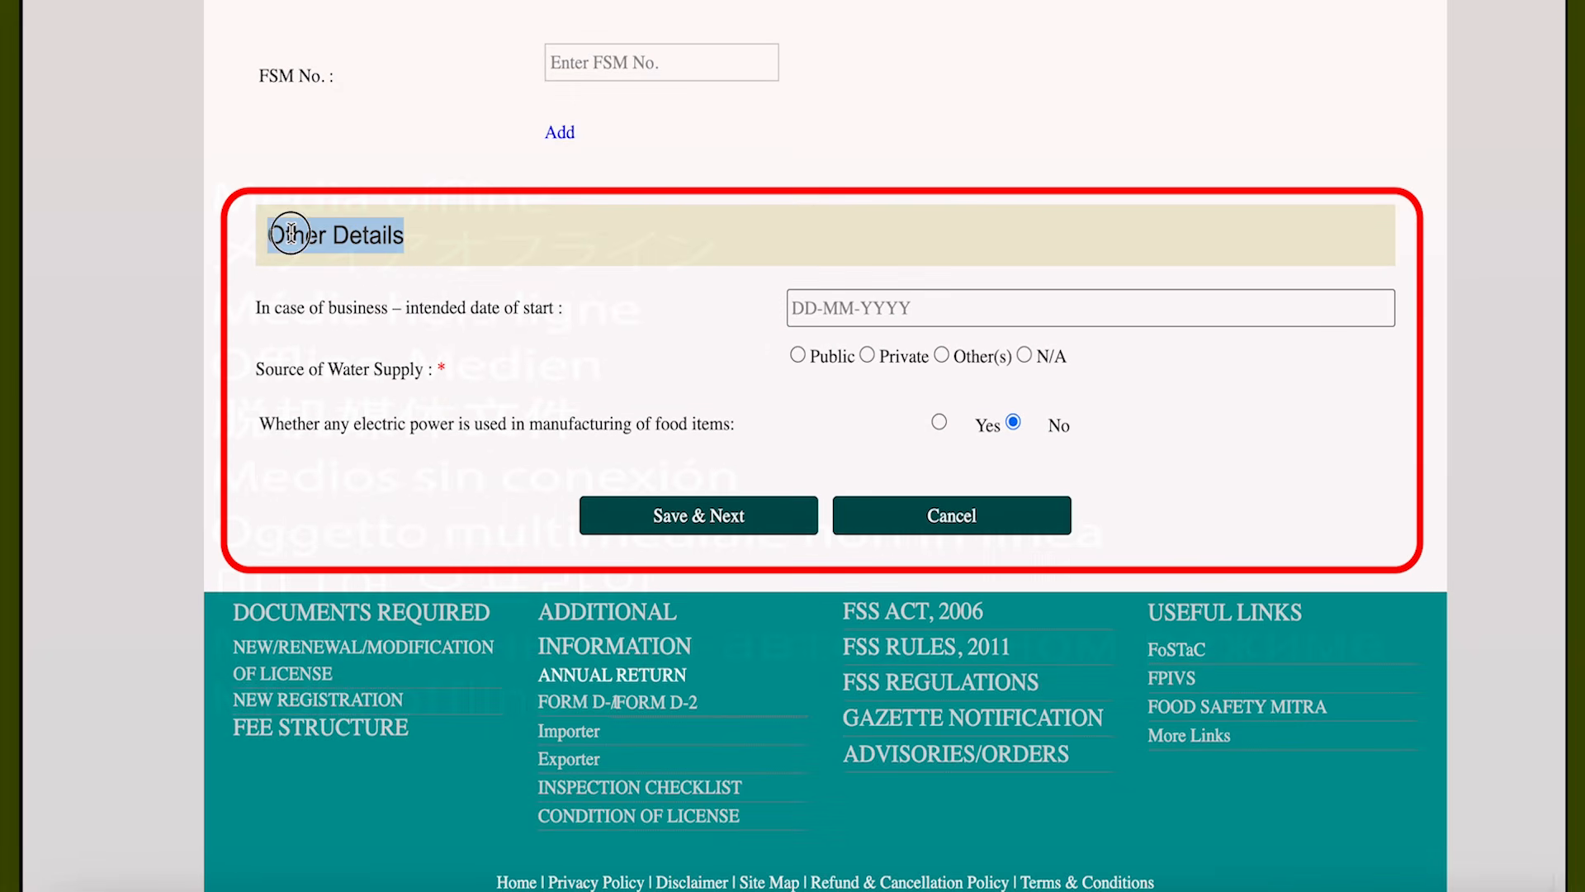
pyautogui.click(431, 245)
# - Set the intended date of start of the business to 3 September 2025
pyautogui.doubleClick(339, 312)
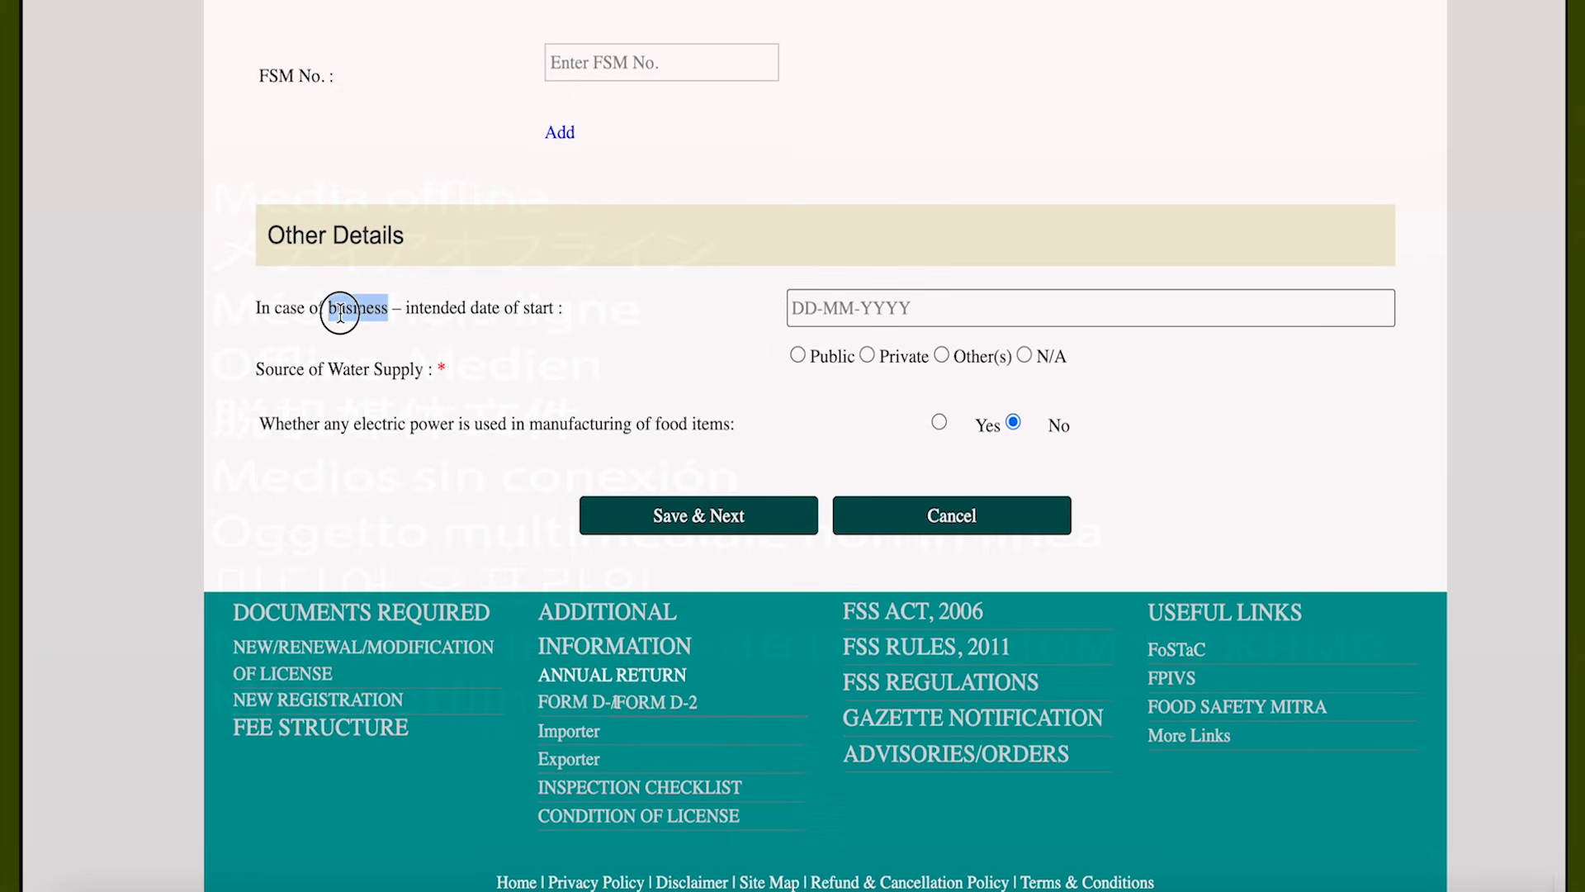
pyautogui.click(339, 312)
pyautogui.click(461, 373)
pyautogui.click(834, 312)
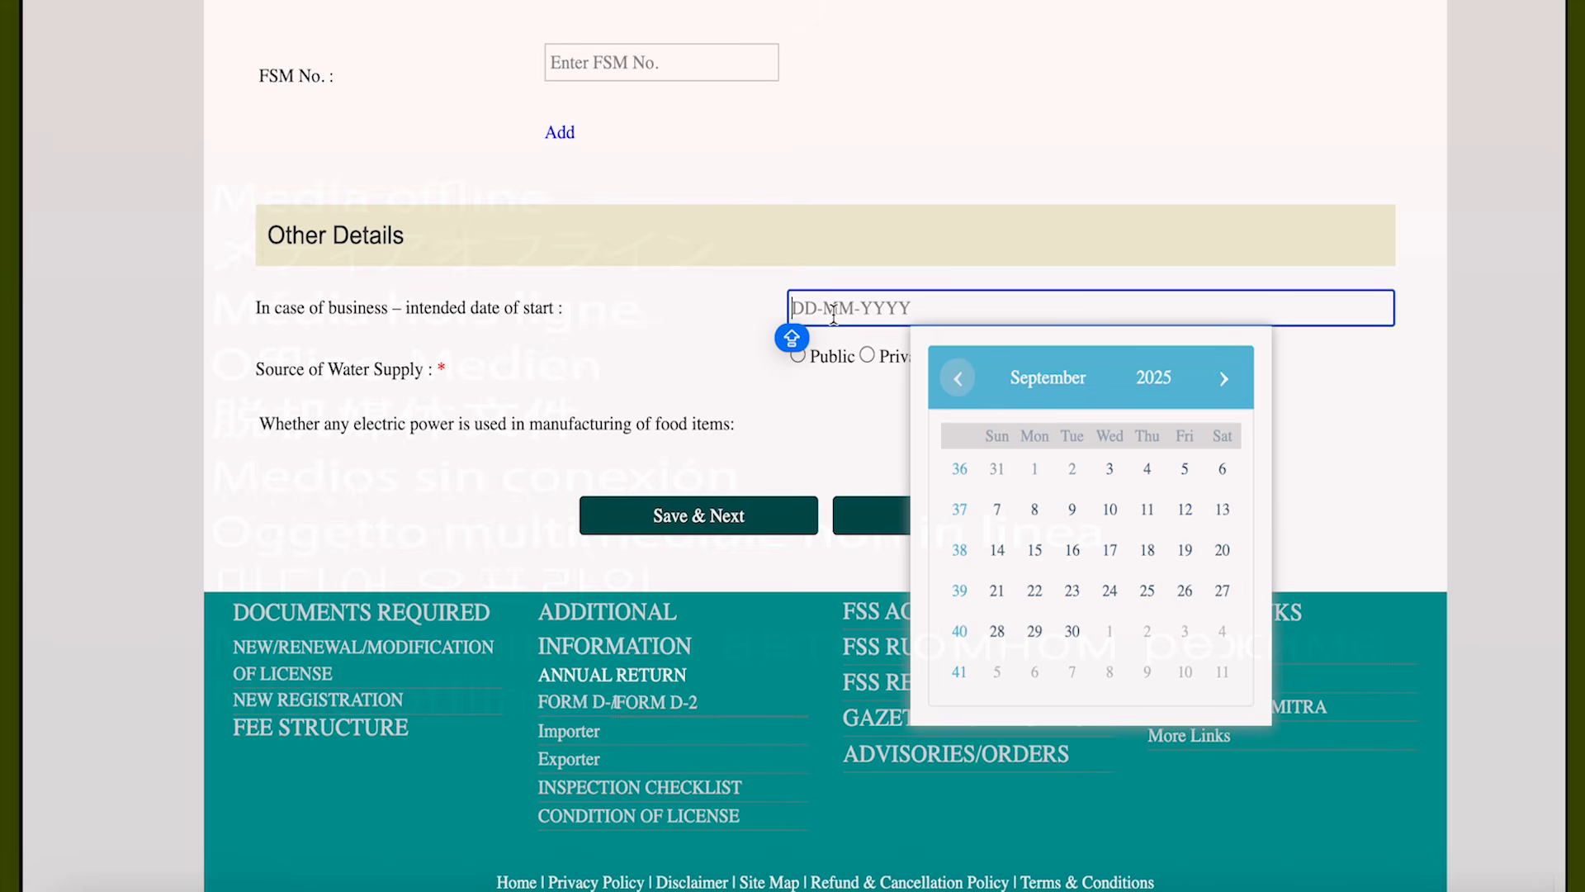
pyautogui.click(960, 399)
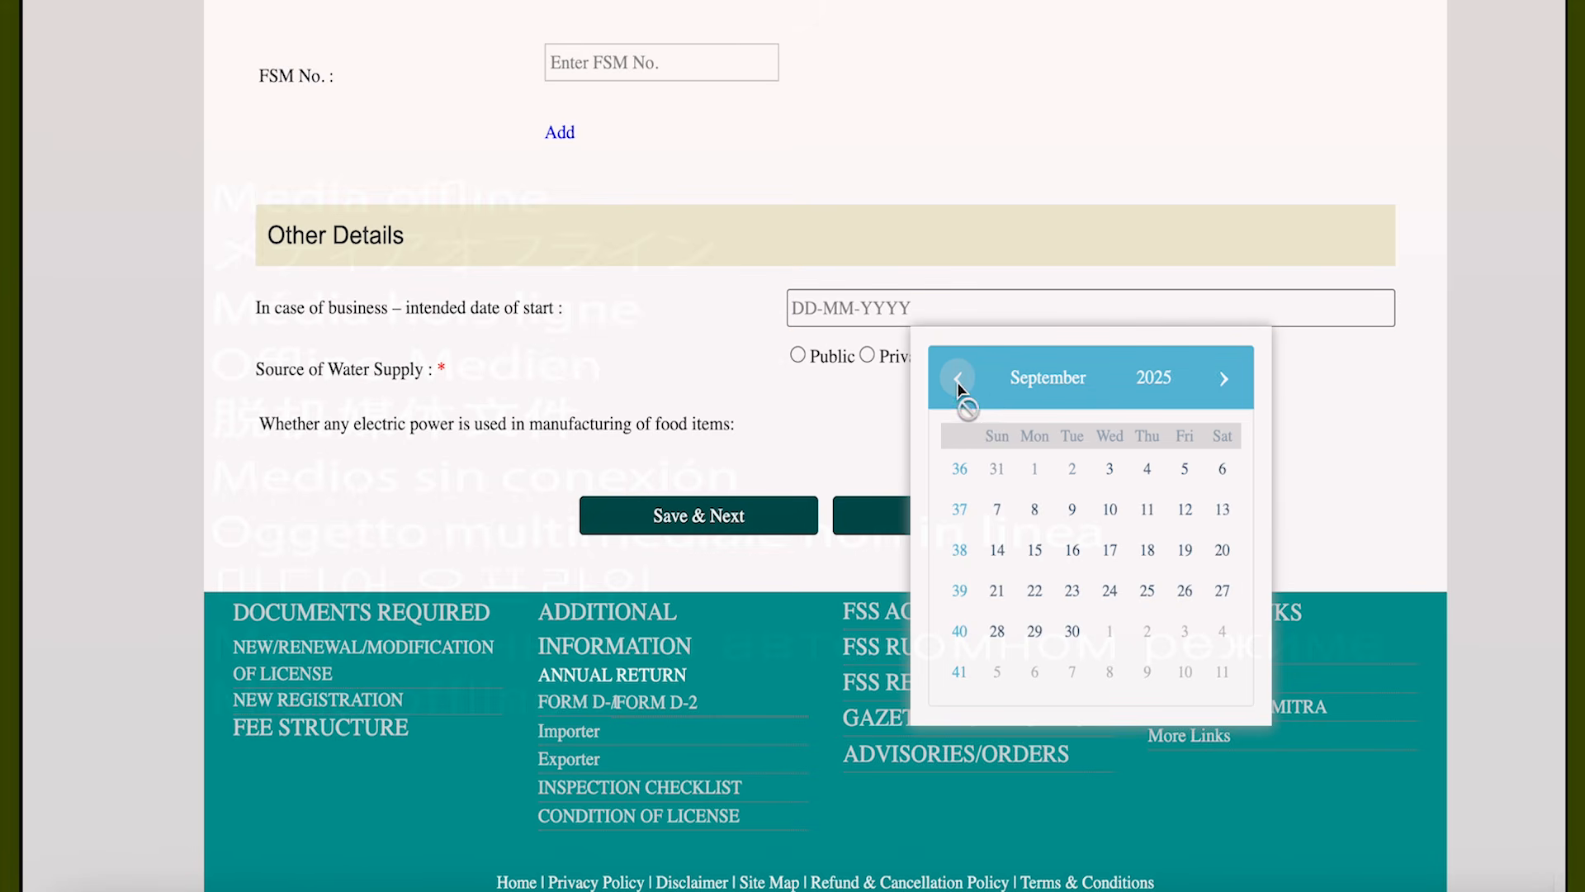
pyautogui.click(1116, 479)
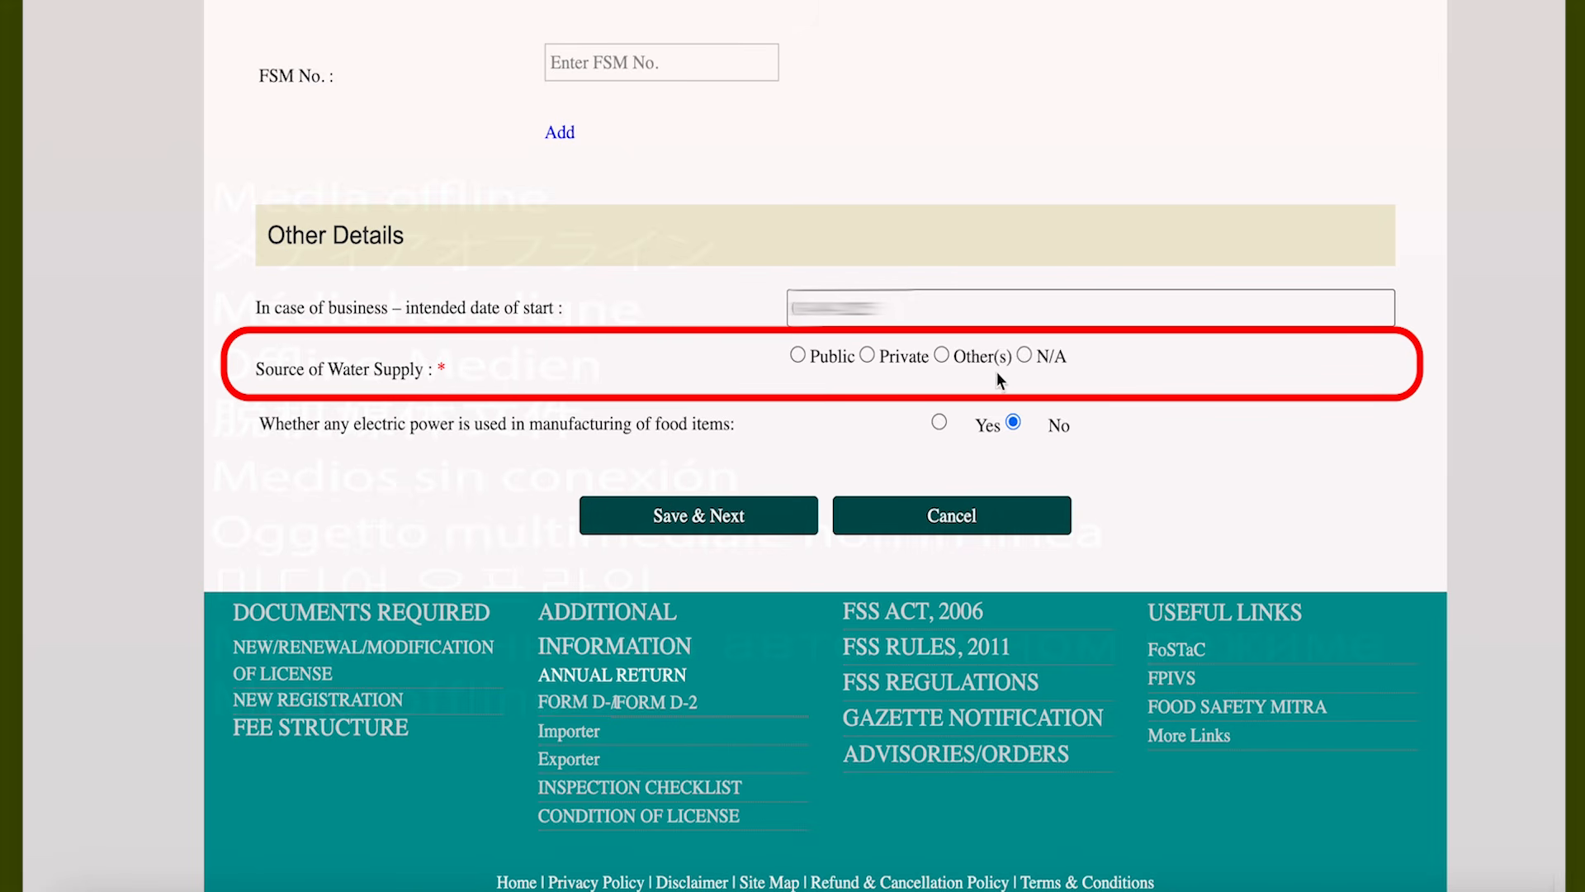
# - Set the Source of Water Supply to N/A and save the application form to continue
pyautogui.click(1024, 355)
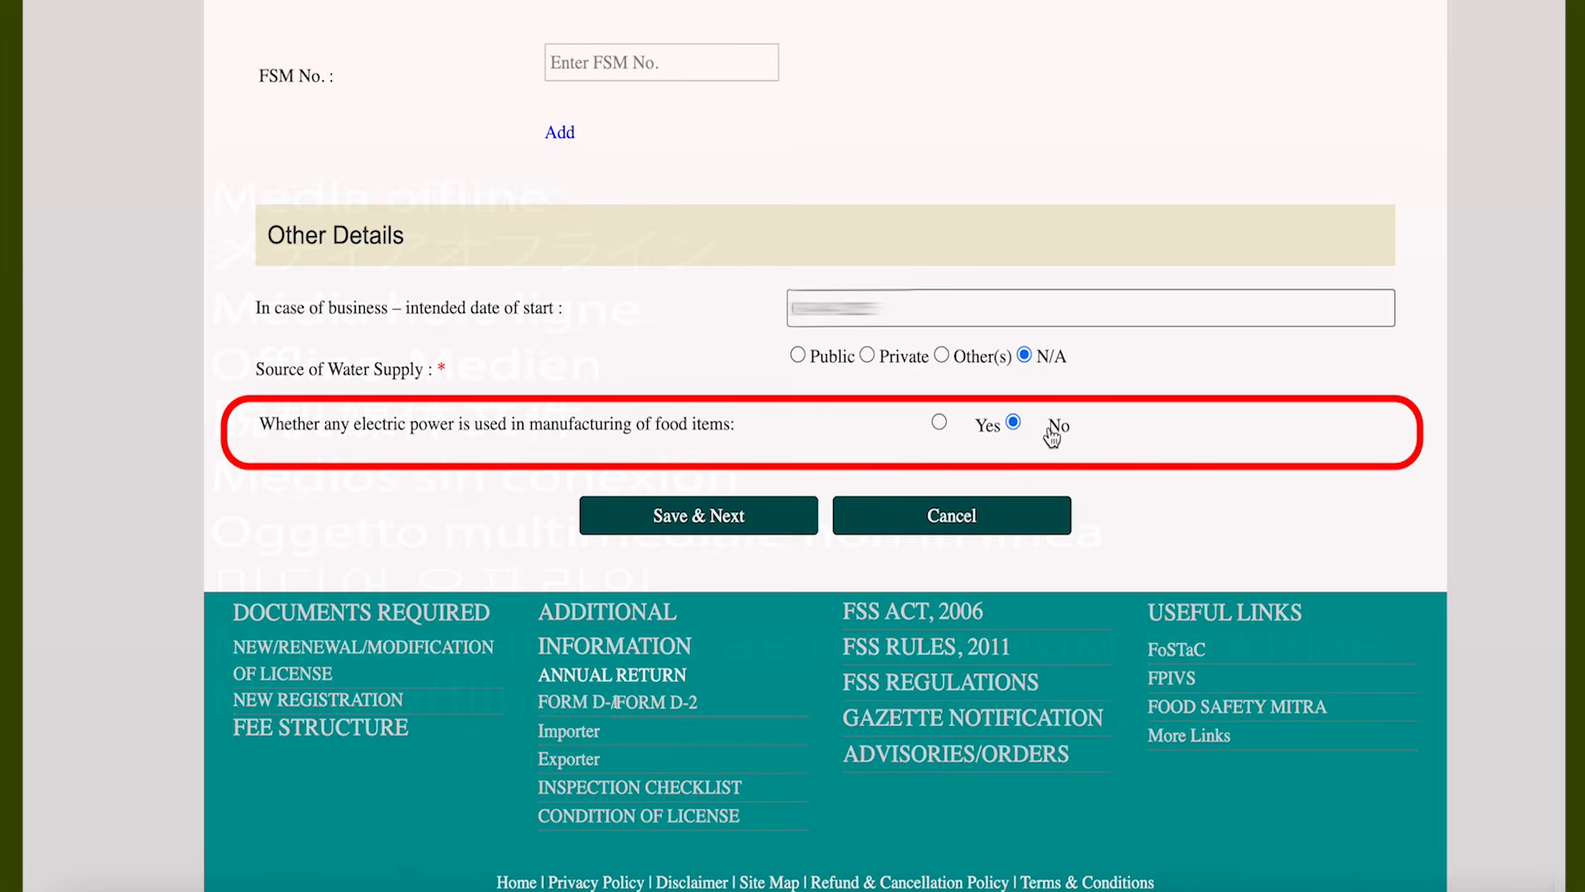
pyautogui.click(747, 521)
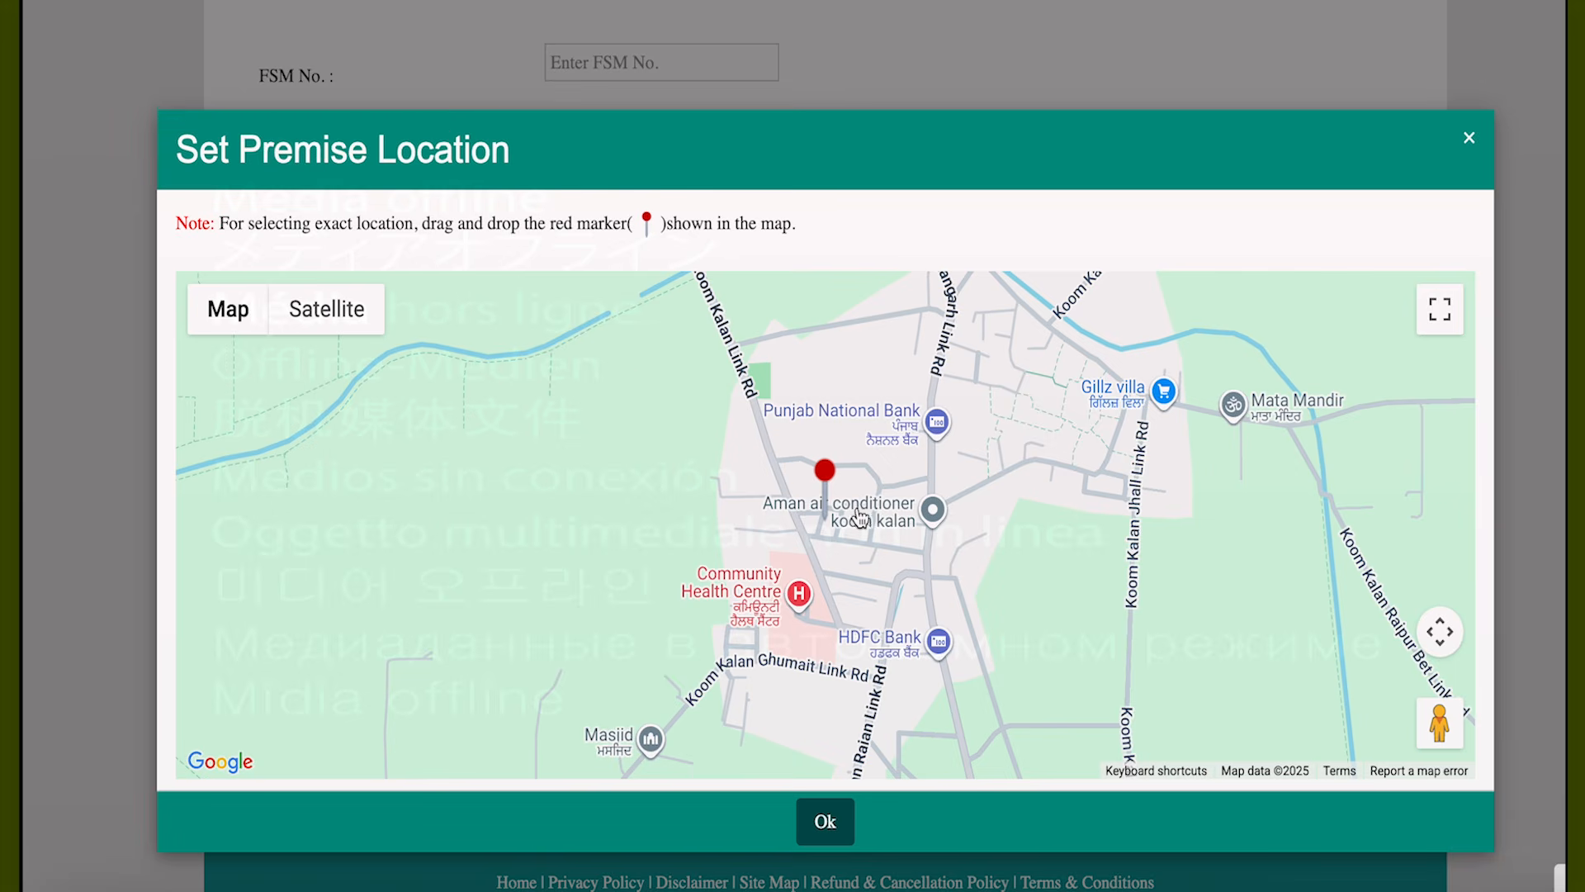
# - Accept the premise location on the map, check the Application Product summary and proceed to the sign-up details
pyautogui.scroll(-1, 861, 517)
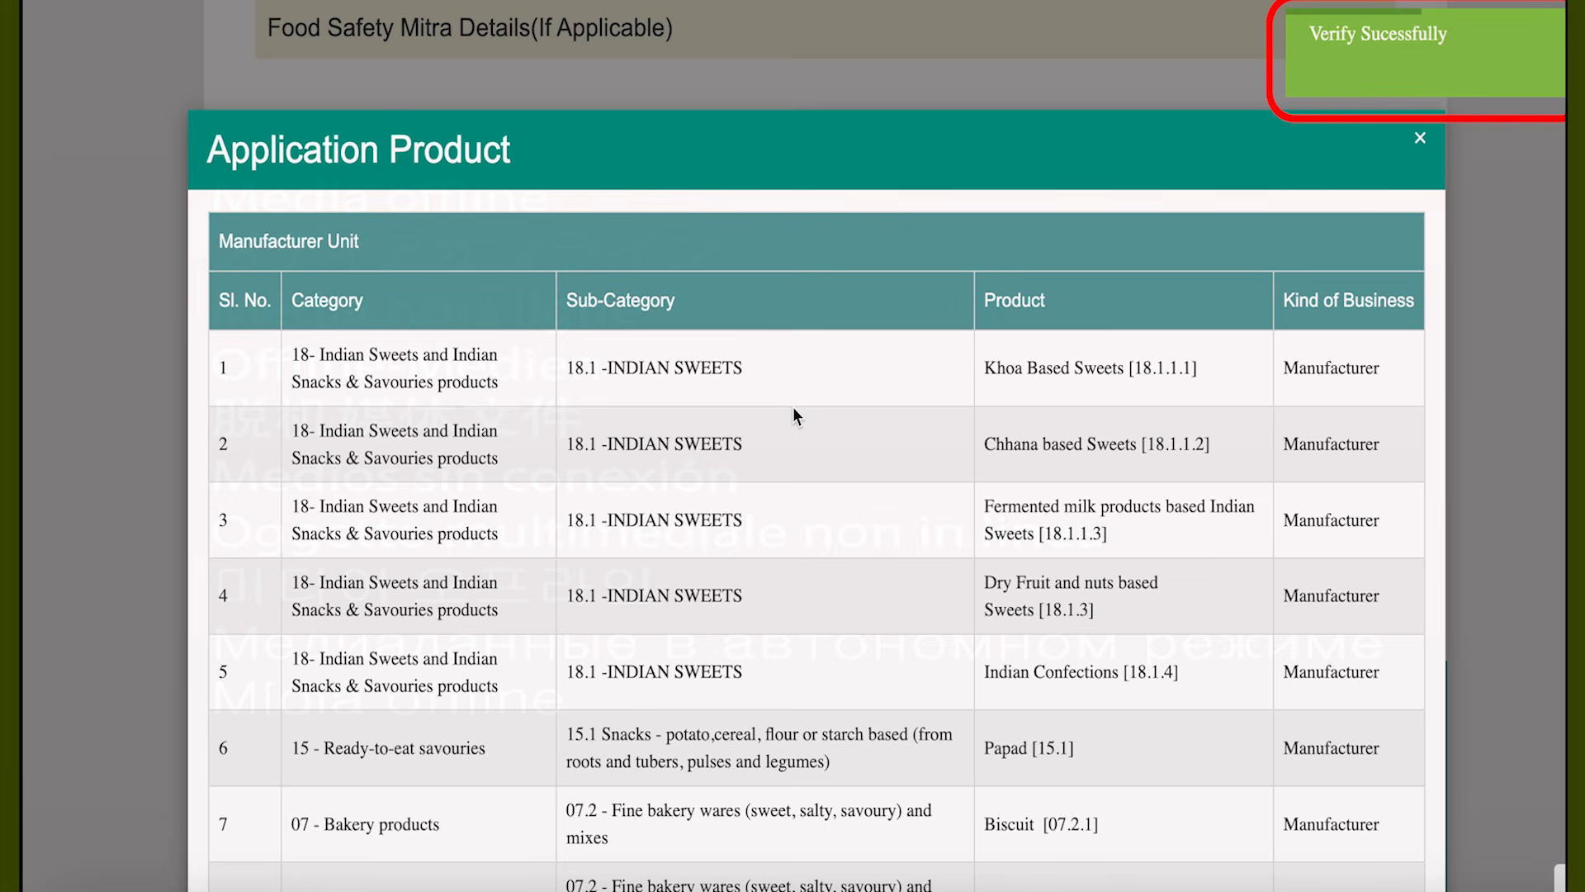
pyautogui.scroll(-6, 811, 418)
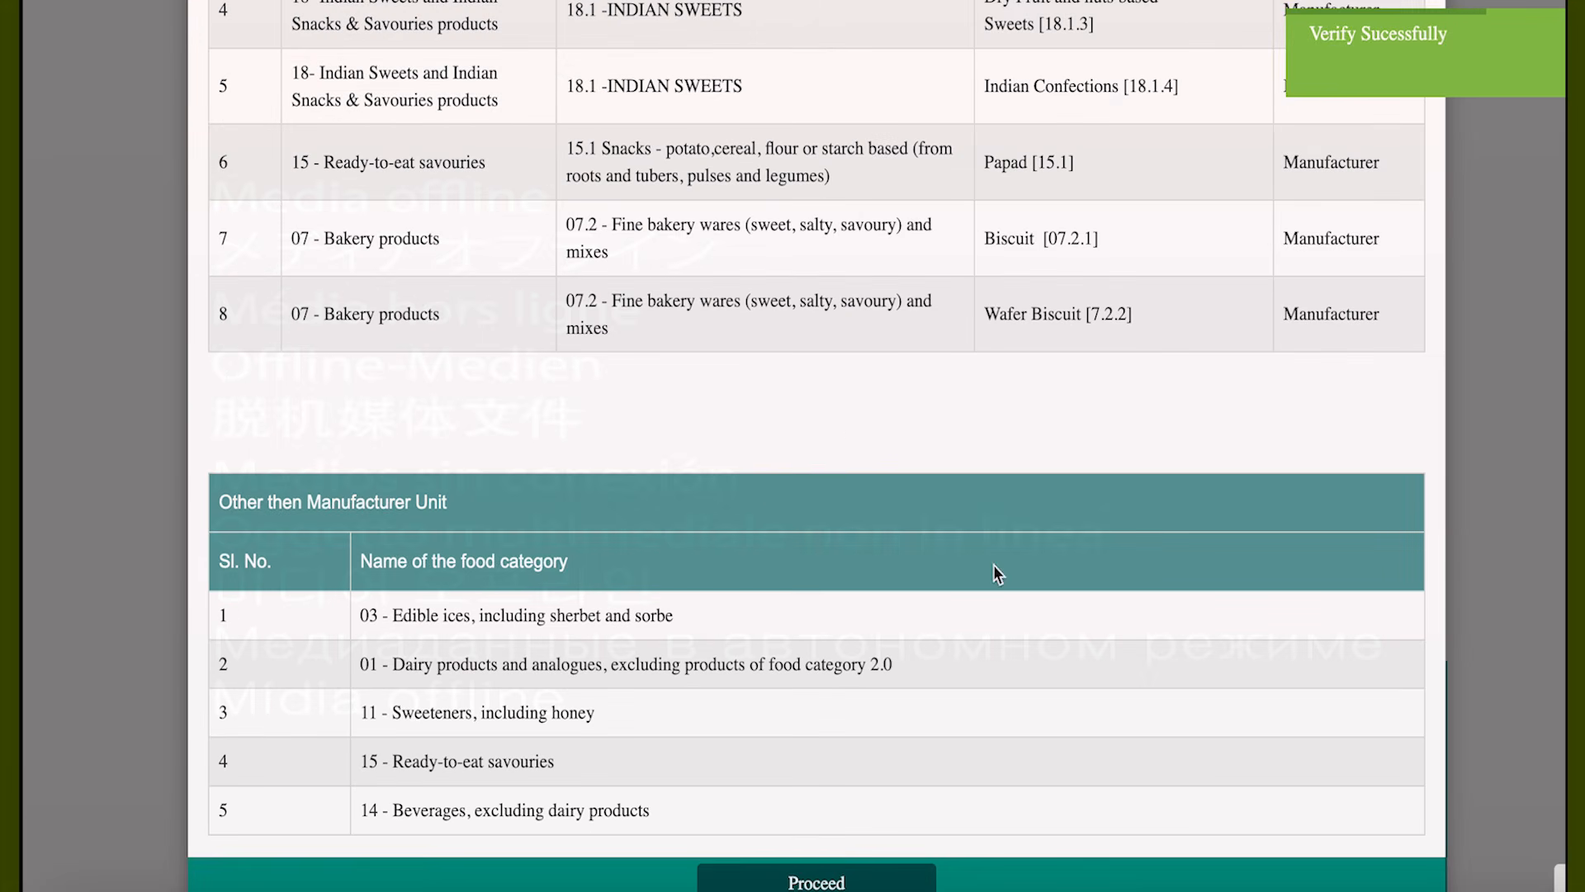
pyautogui.click(813, 882)
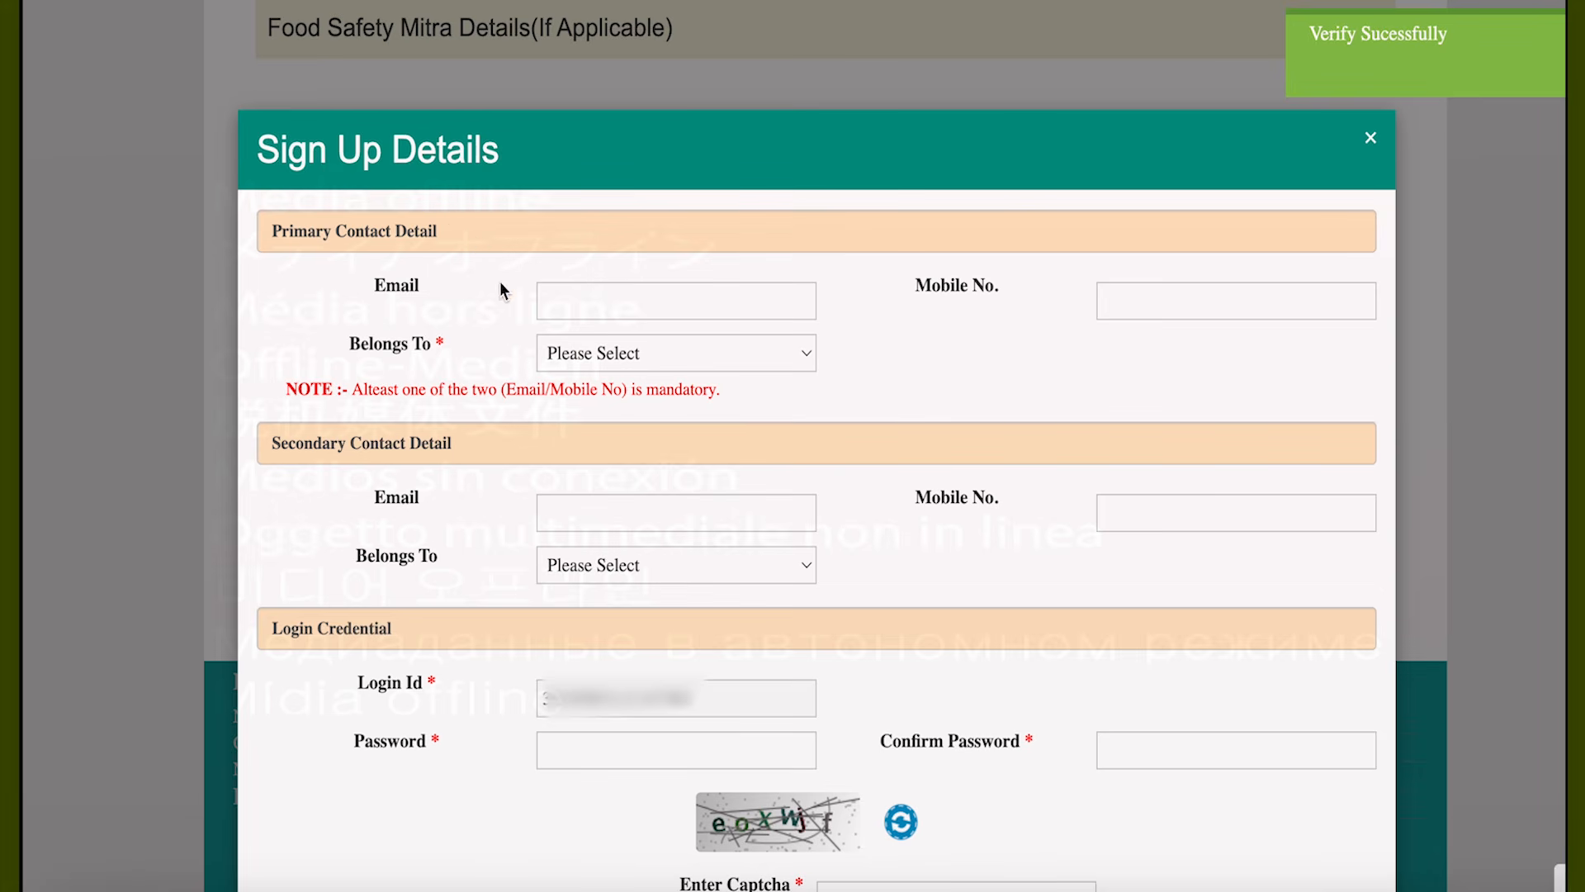
# - Enter the primary contact's email and mobile number, and set Belongs To to Self
pyautogui.click(623, 291)
pyautogui.press('Tab')
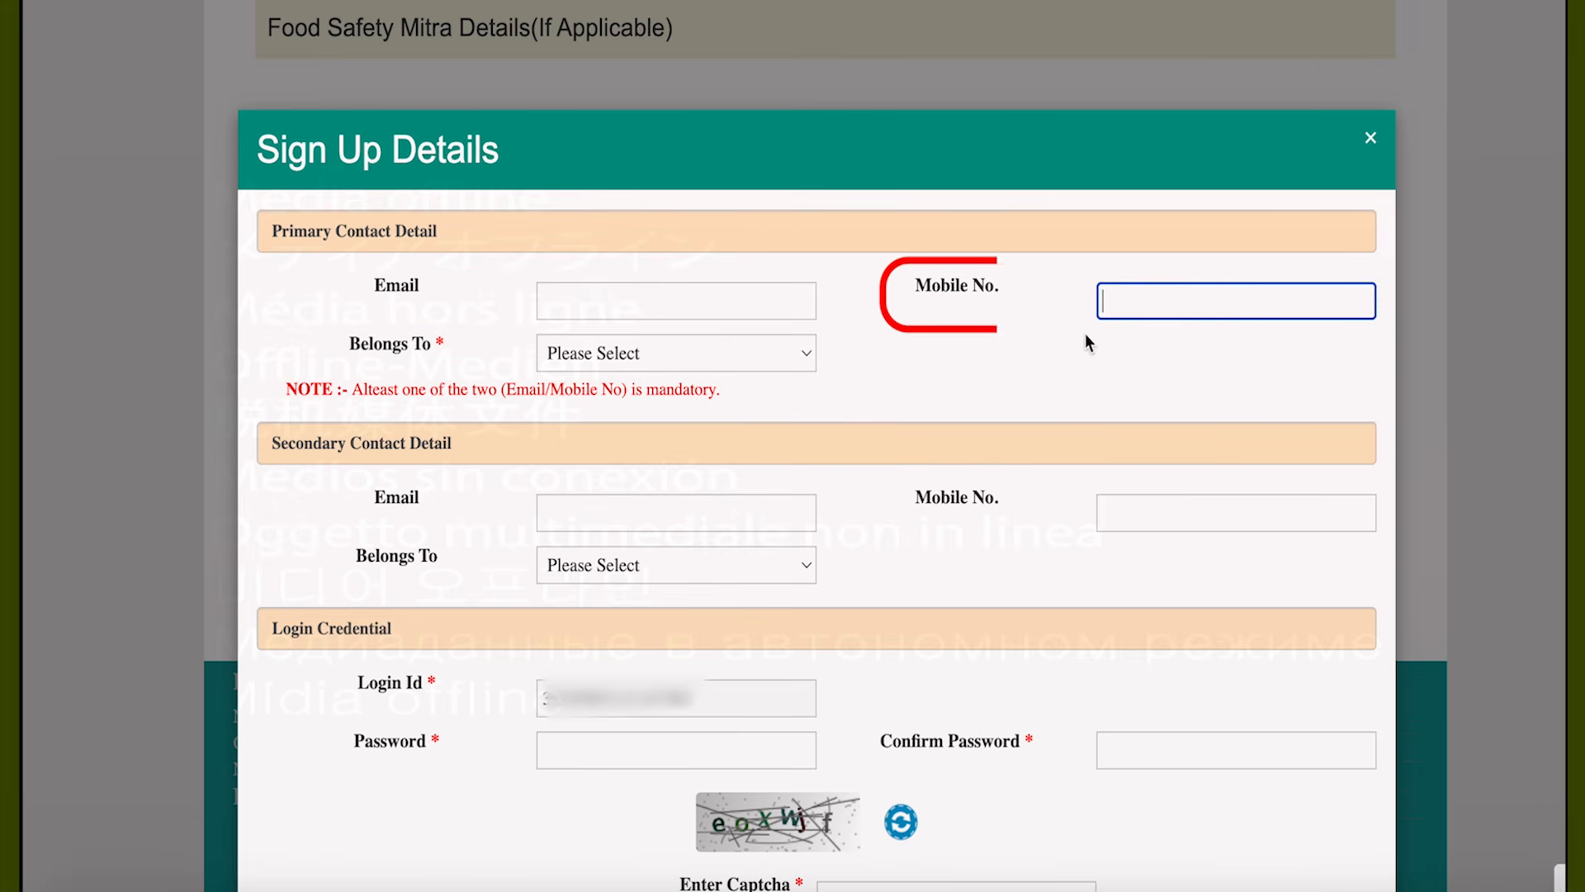
pyautogui.click(727, 357)
pyautogui.click(667, 395)
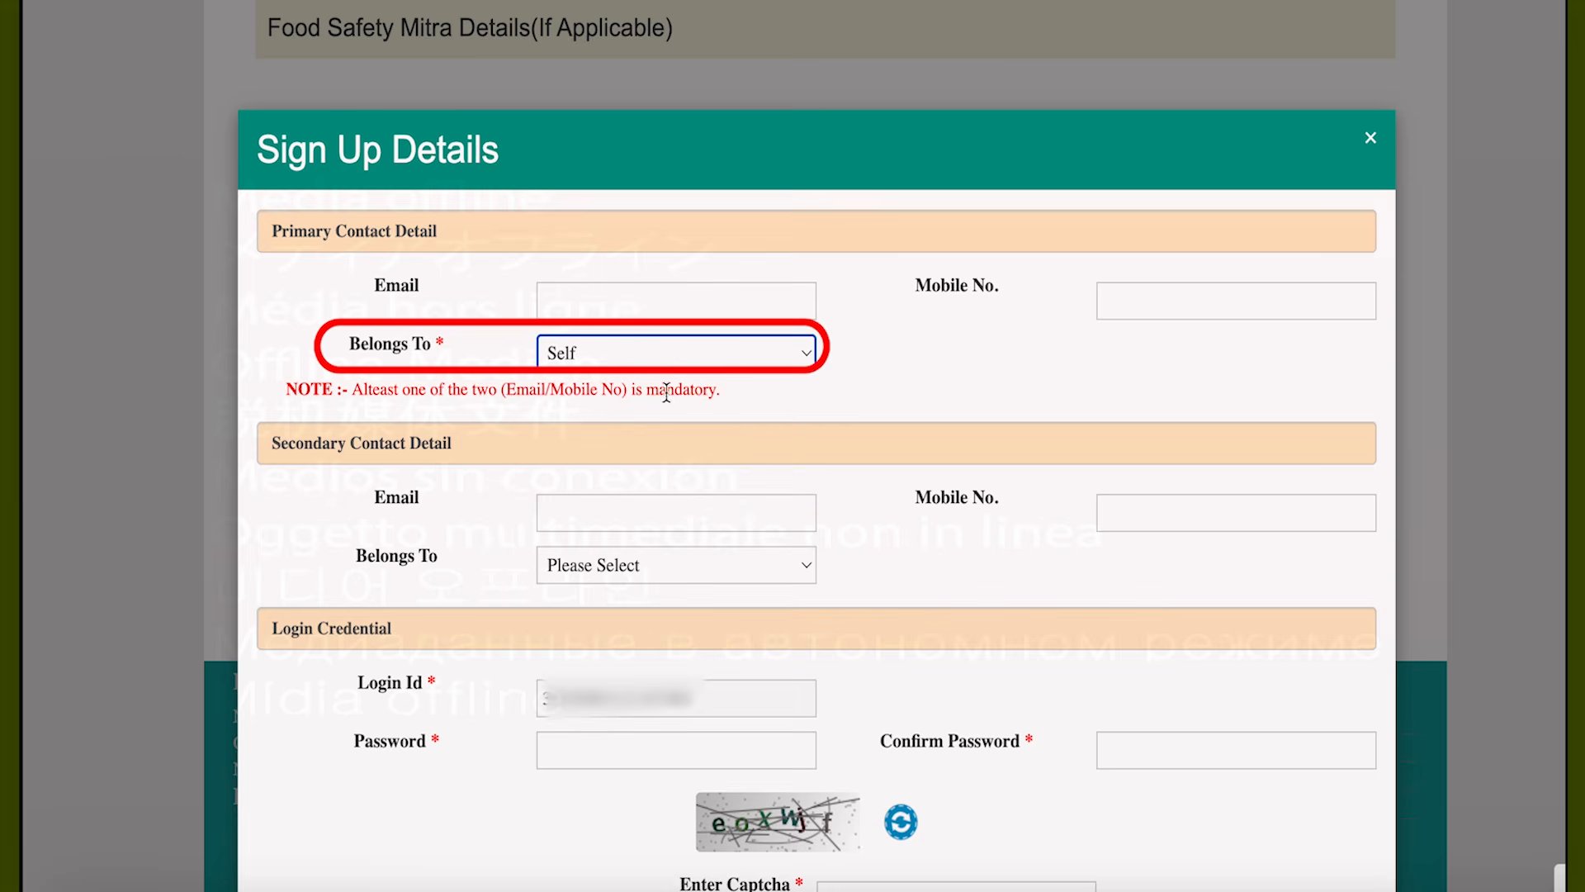
# - Enter and confirm the account password, fill in the captcha and submit the sign-up details
pyautogui.scroll(-2, 653, 582)
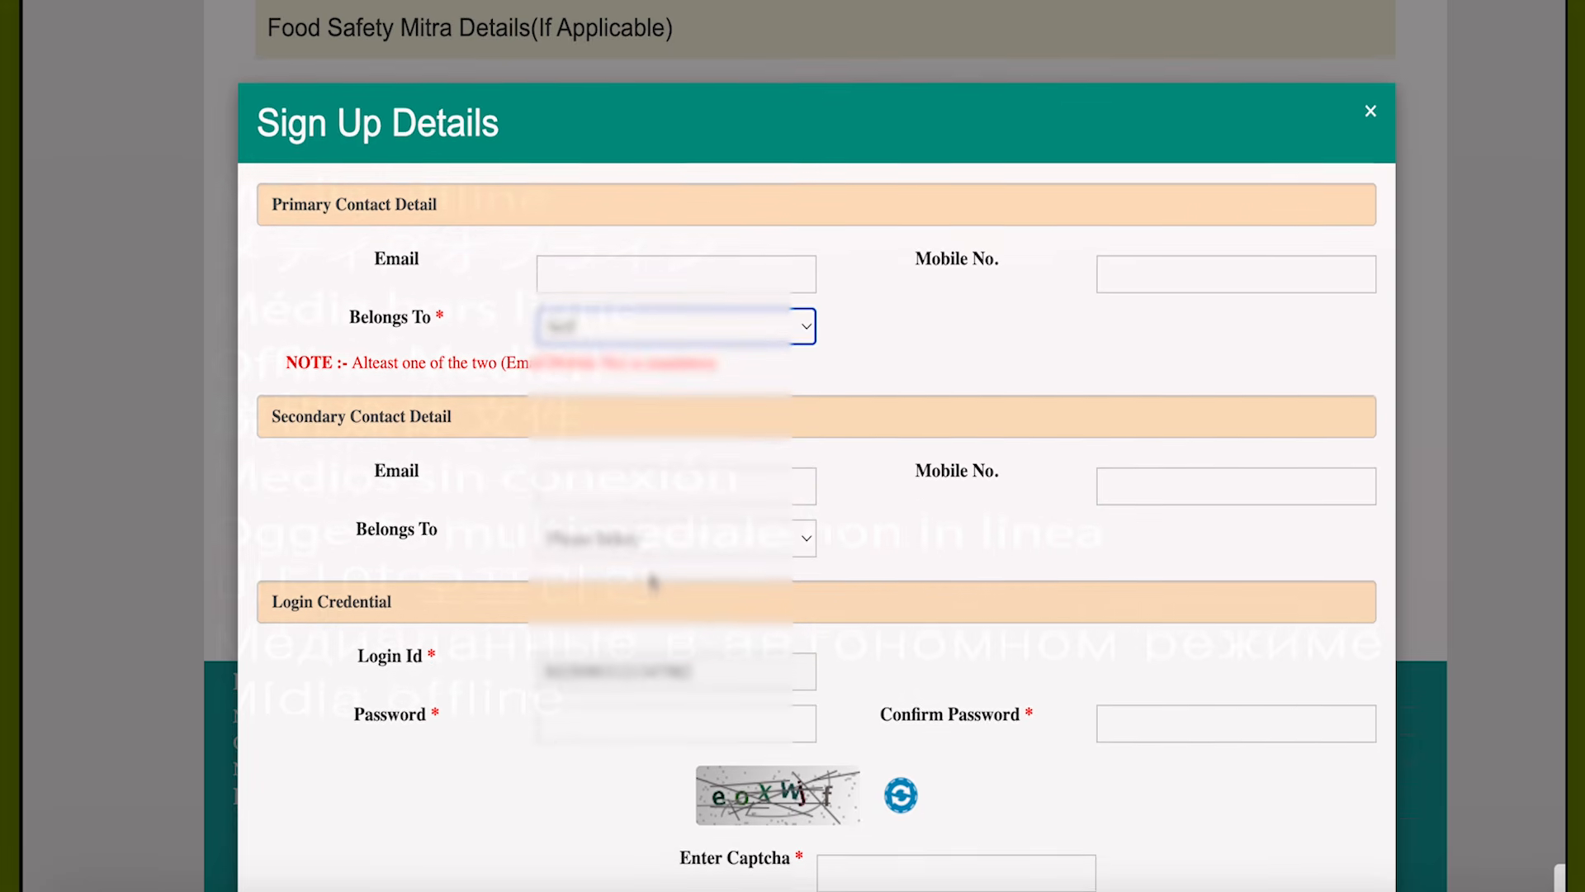
pyautogui.scroll(-3, 393, 604)
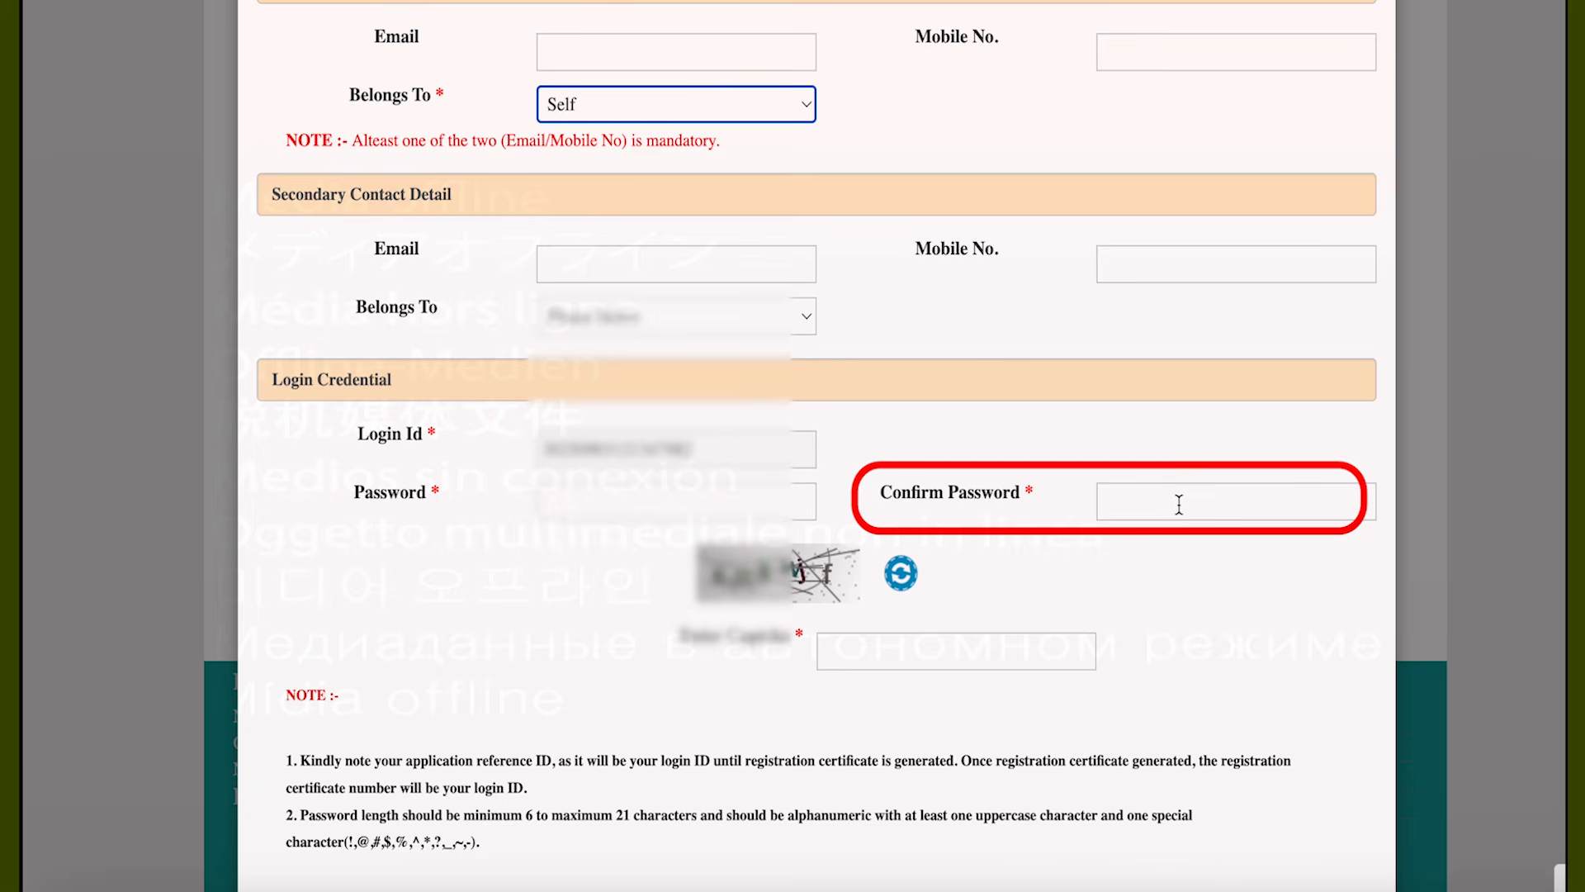
pyautogui.scroll(-1, 1179, 504)
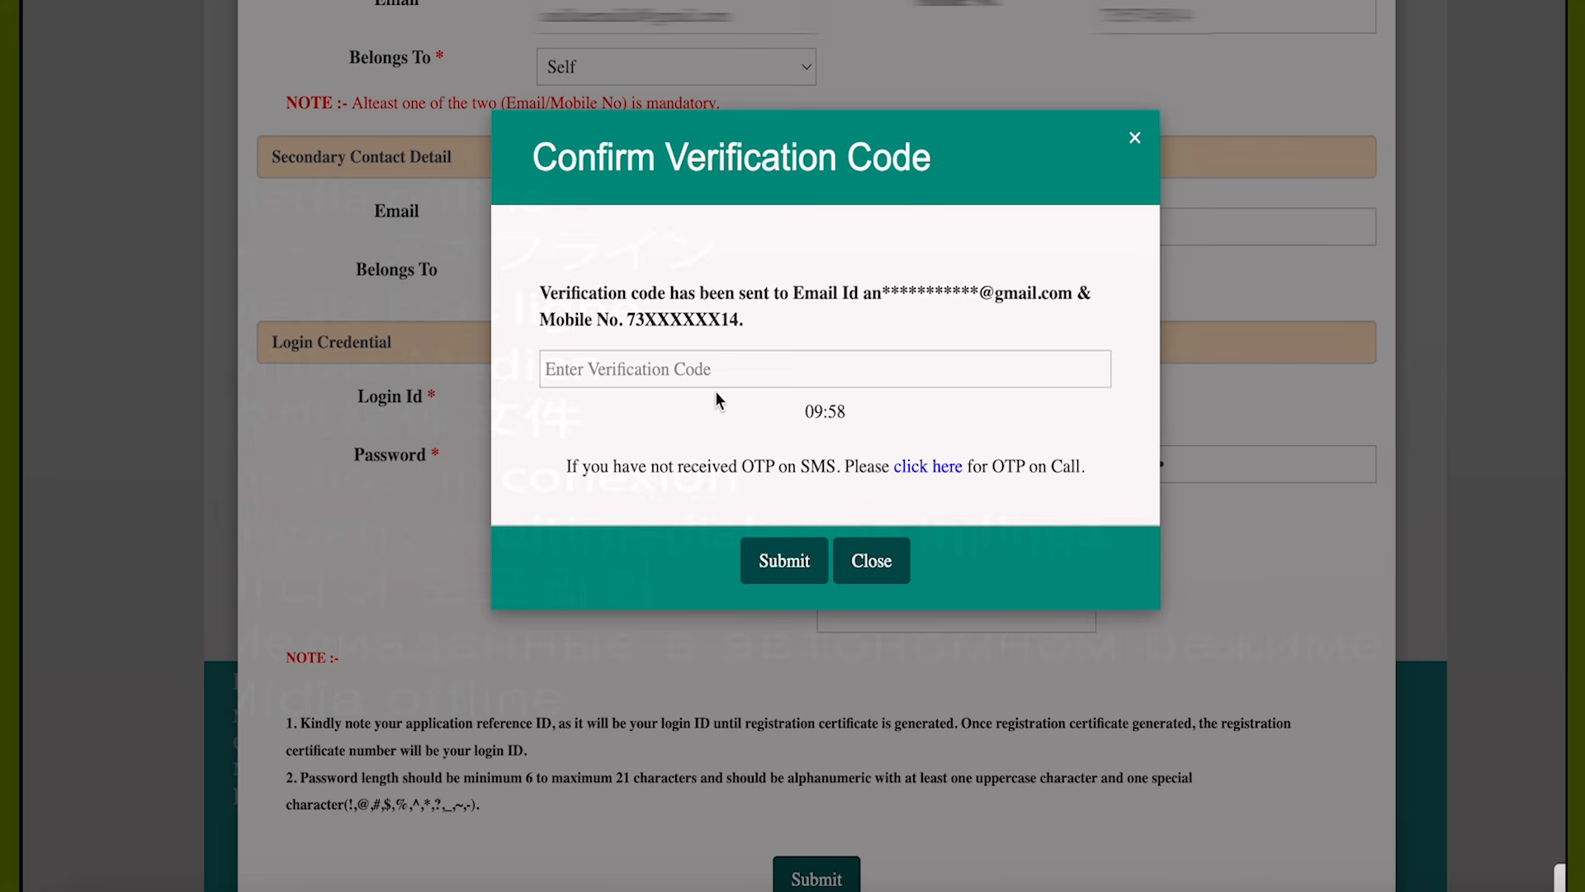
# - Enter the verification code sent to the contact's email and mobile, and submit it
pyautogui.click(712, 369)
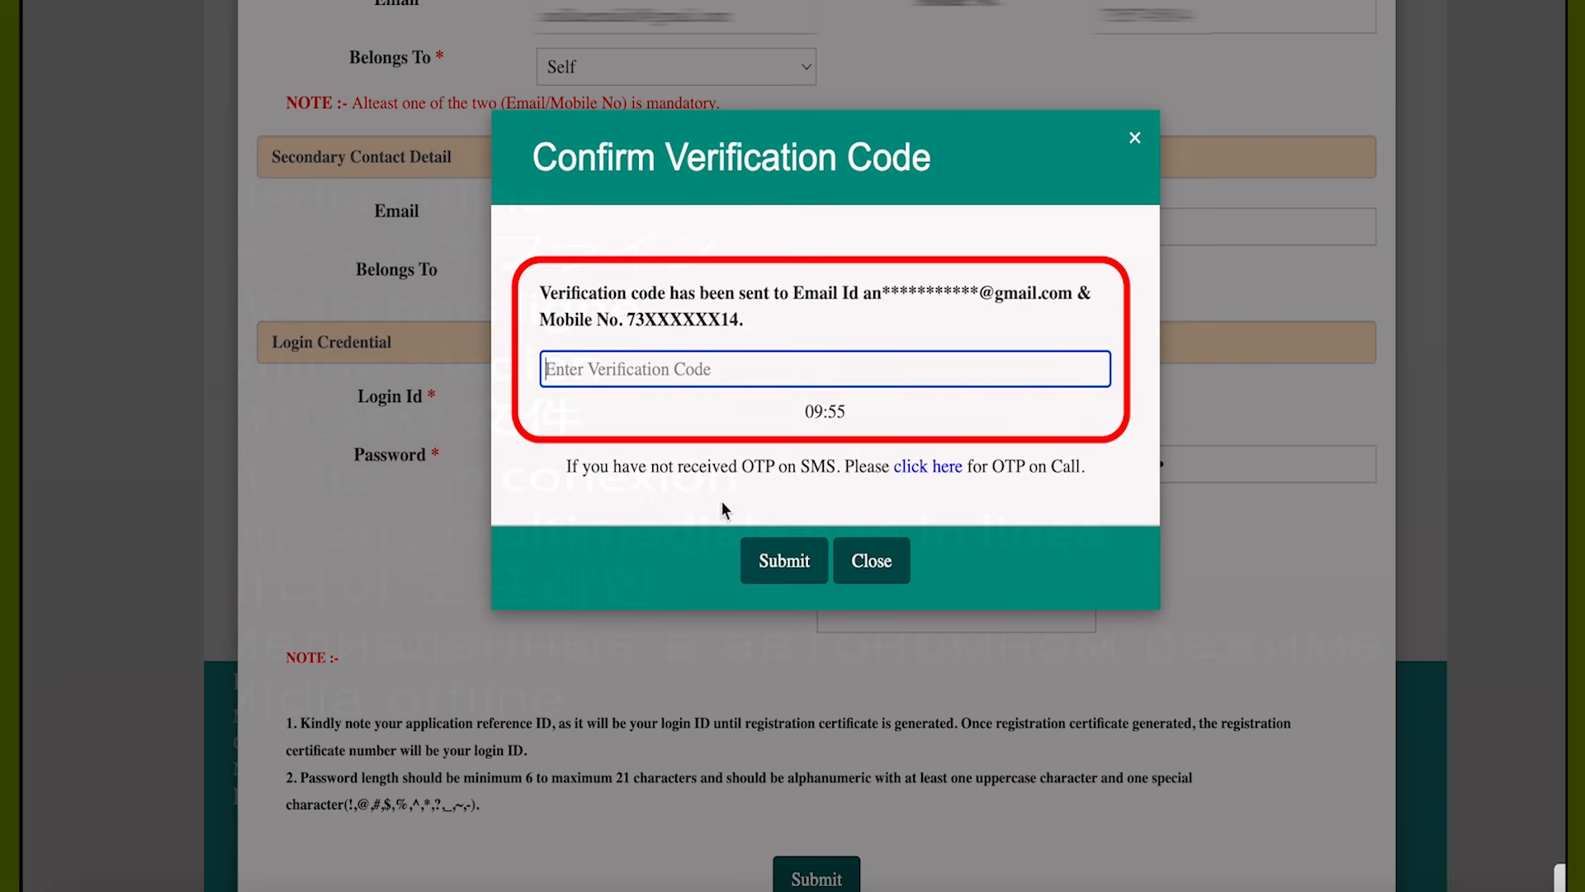
pyautogui.click(748, 564)
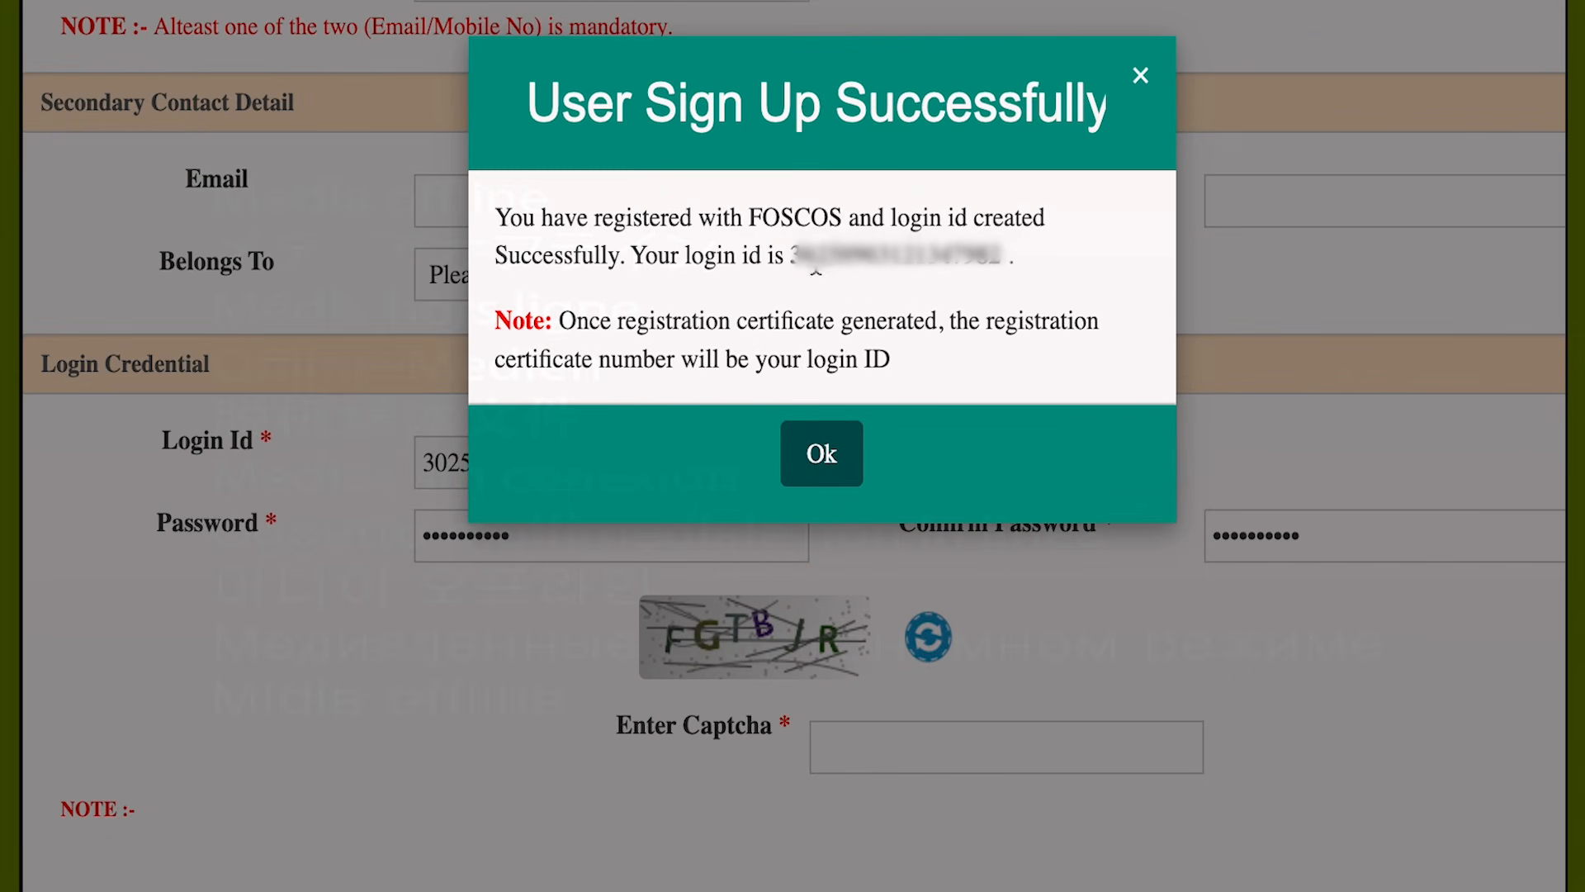
# - Read the login ID and the registration certificate note in the sign-up message, and continue to the document upload page
pyautogui.moveTo(792, 254); pyautogui.dragTo(1022, 267)
pyautogui.click(1003, 264)
pyautogui.moveTo(562, 315); pyautogui.dragTo(875, 361)
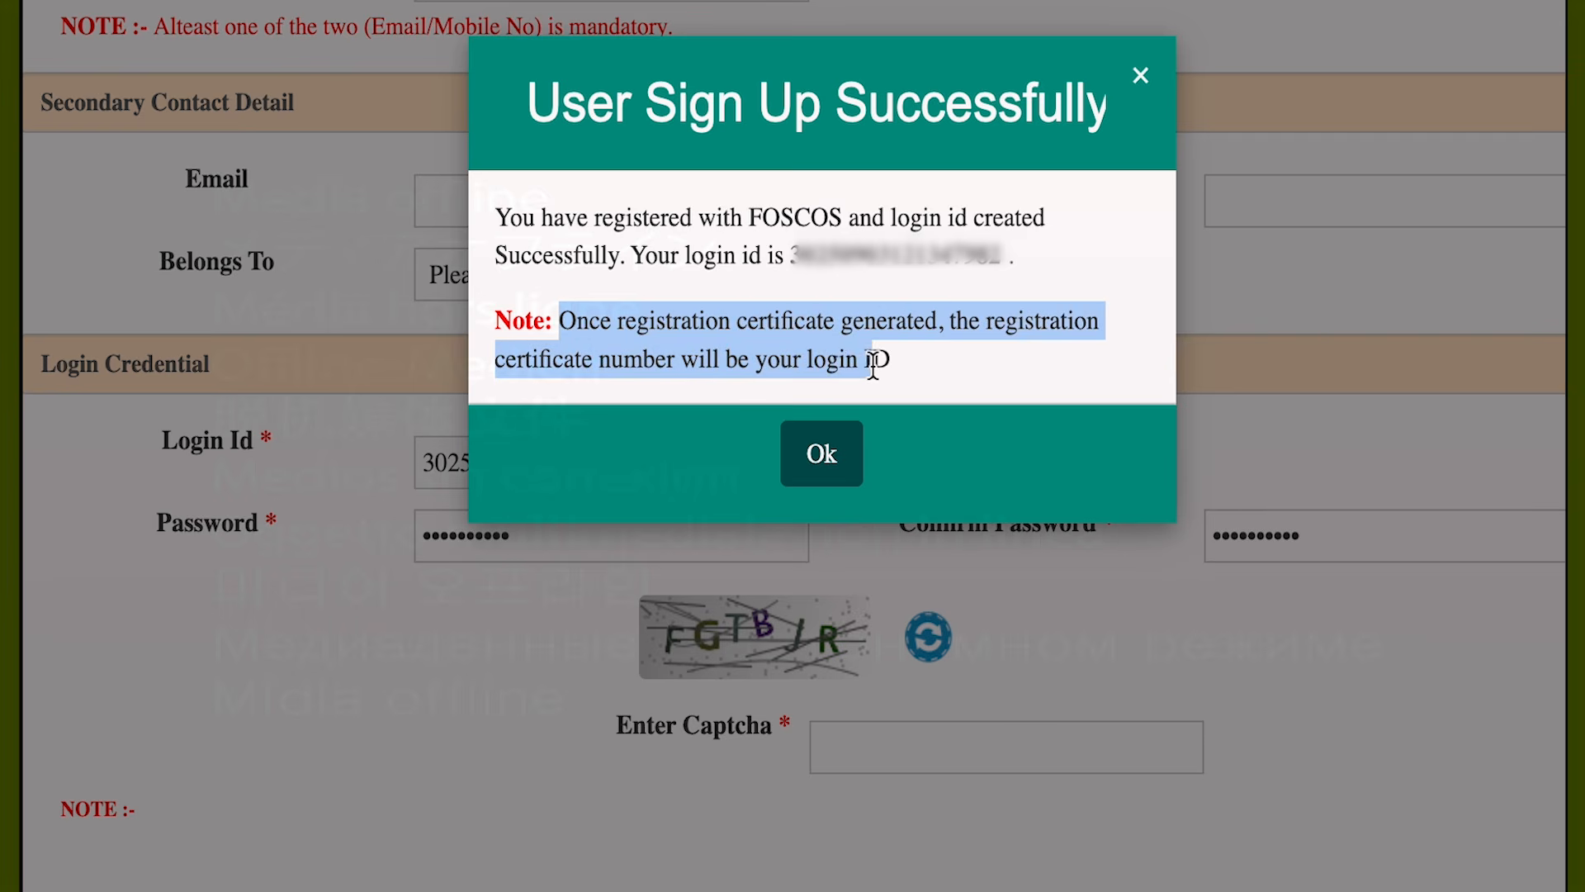
pyautogui.tripleClick(873, 363)
pyautogui.click(895, 365)
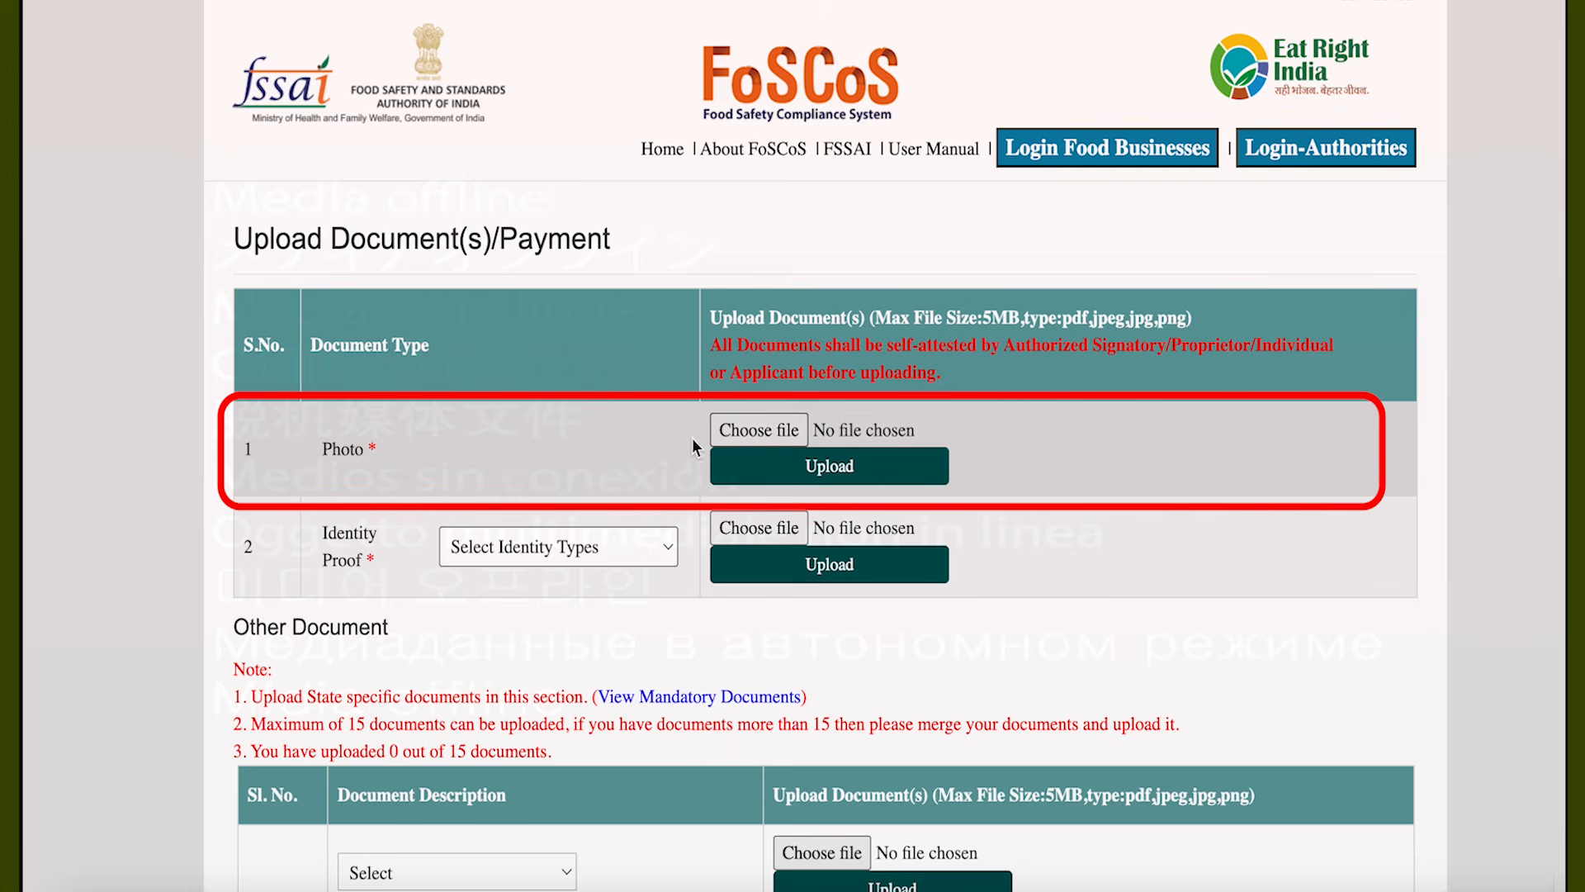
# - Upload the applicant's photo and an identity proof of type Aadhar Card
pyautogui.click(478, 541)
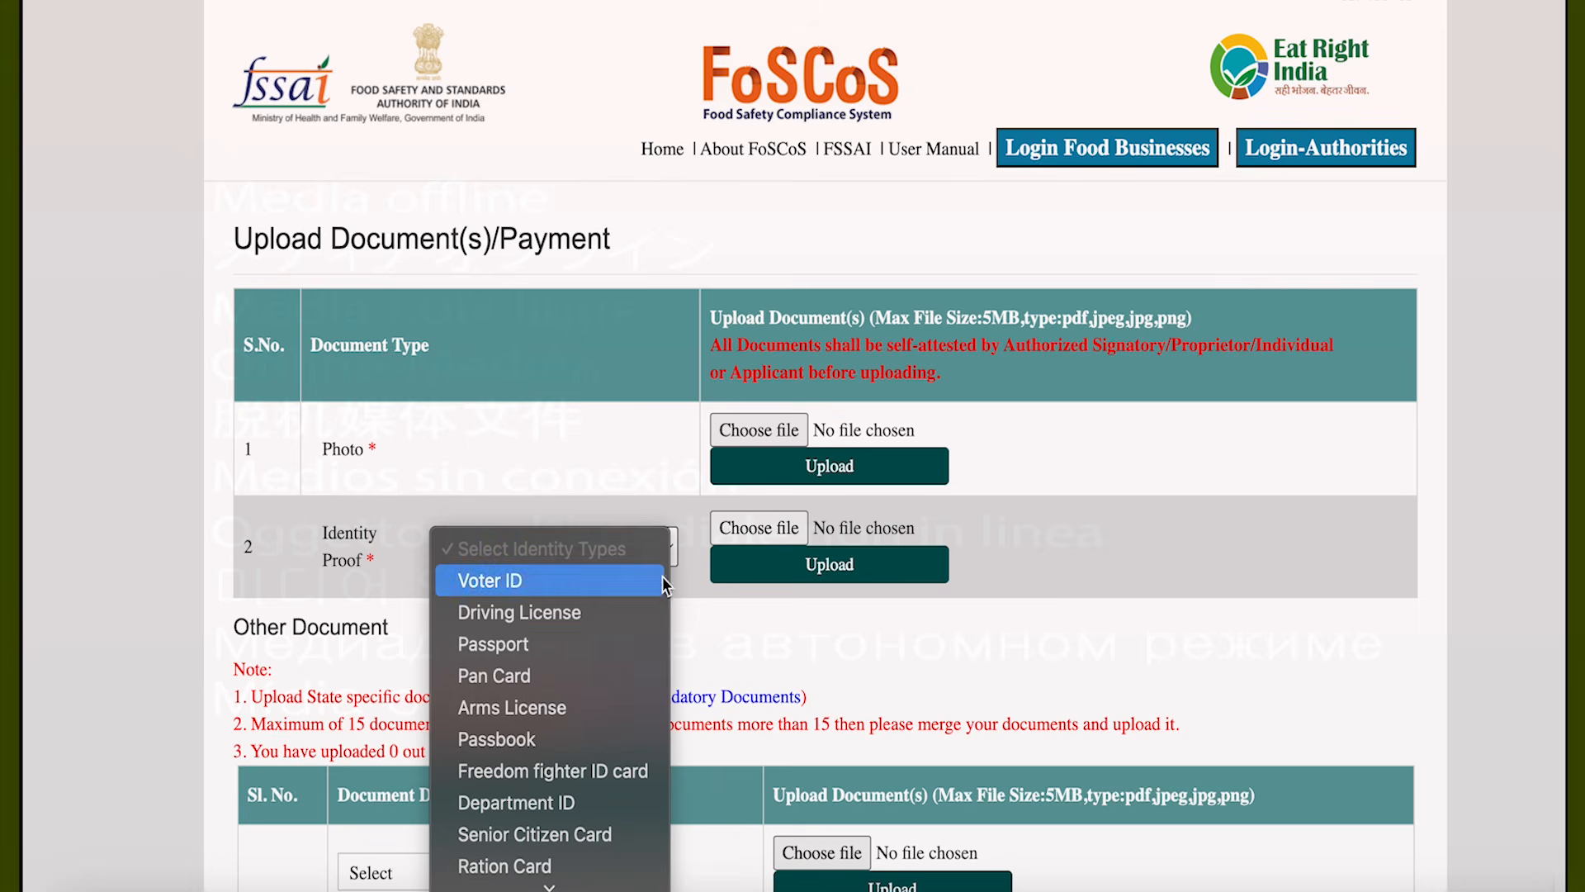
pyautogui.scroll(-1, 584, 656)
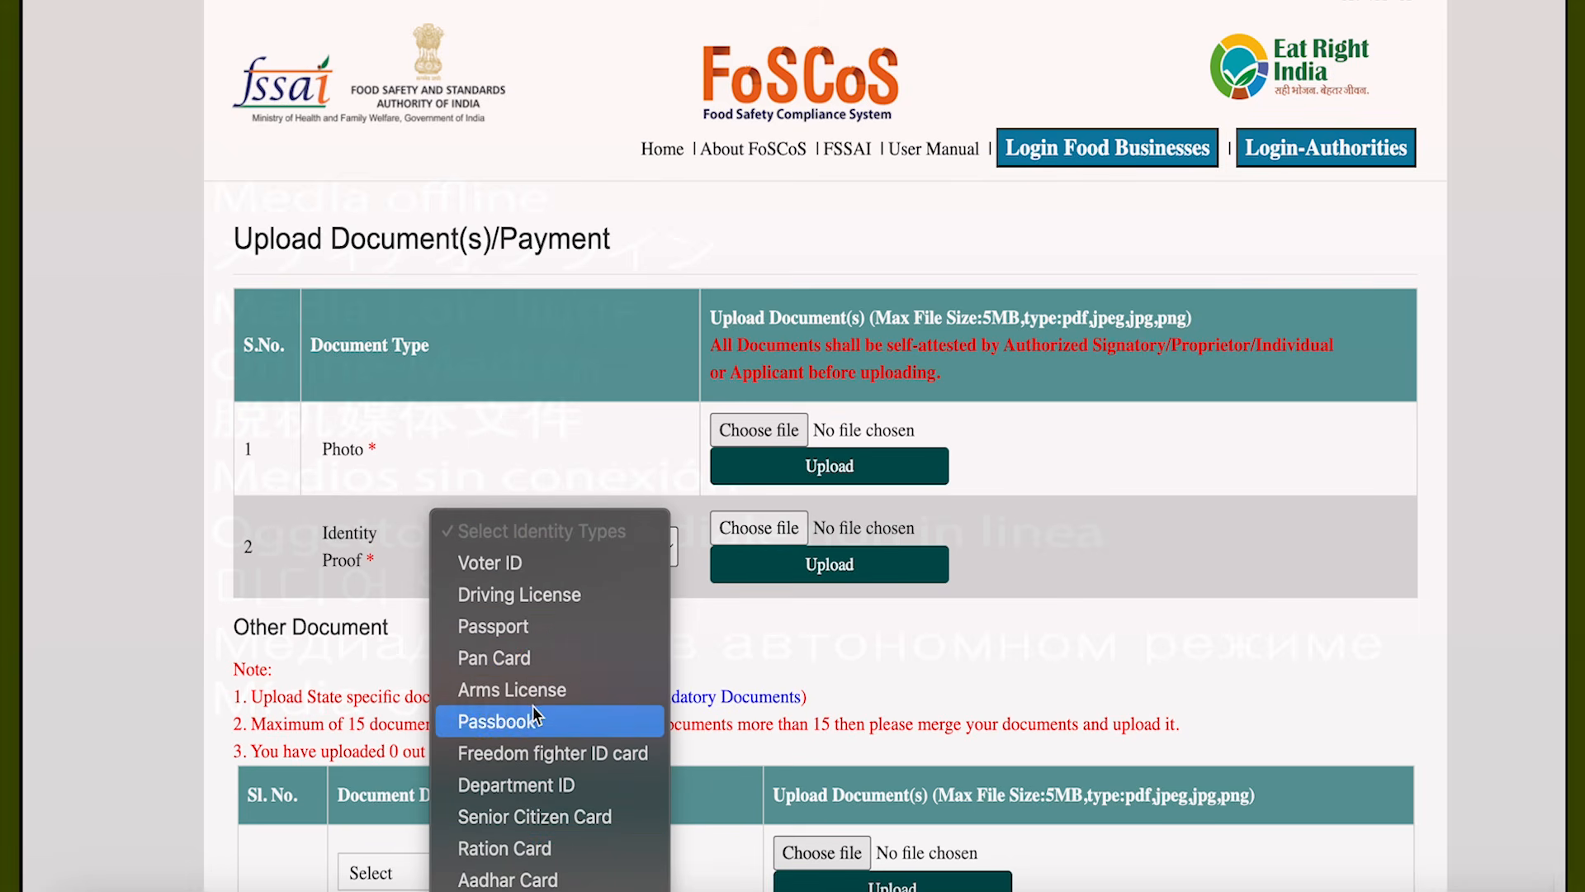
pyautogui.scroll(-5, 492, 512)
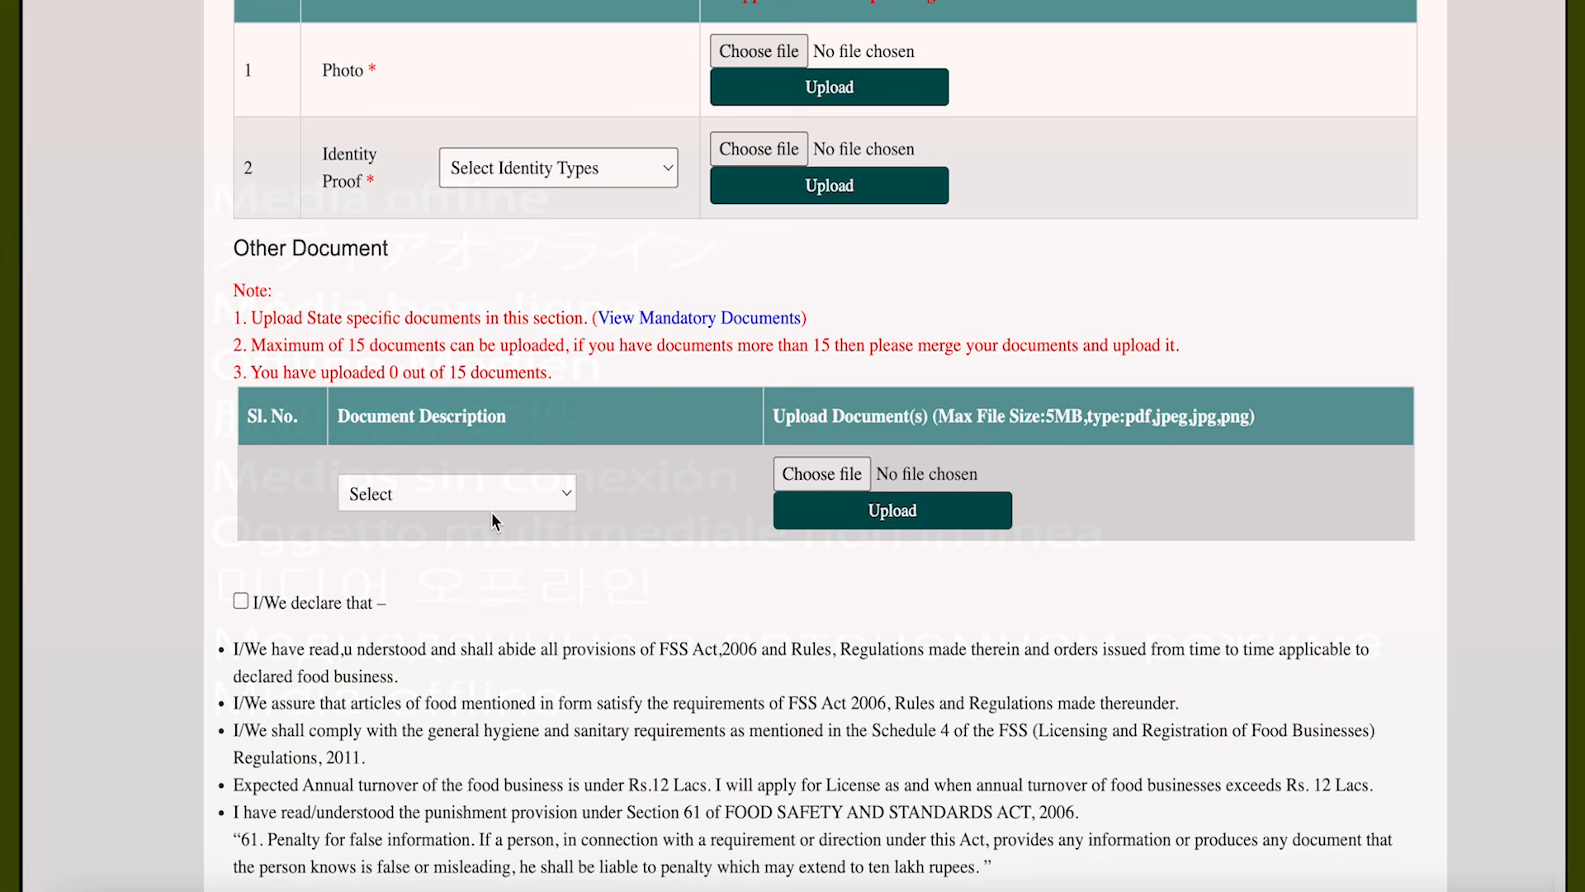
pyautogui.click(428, 504)
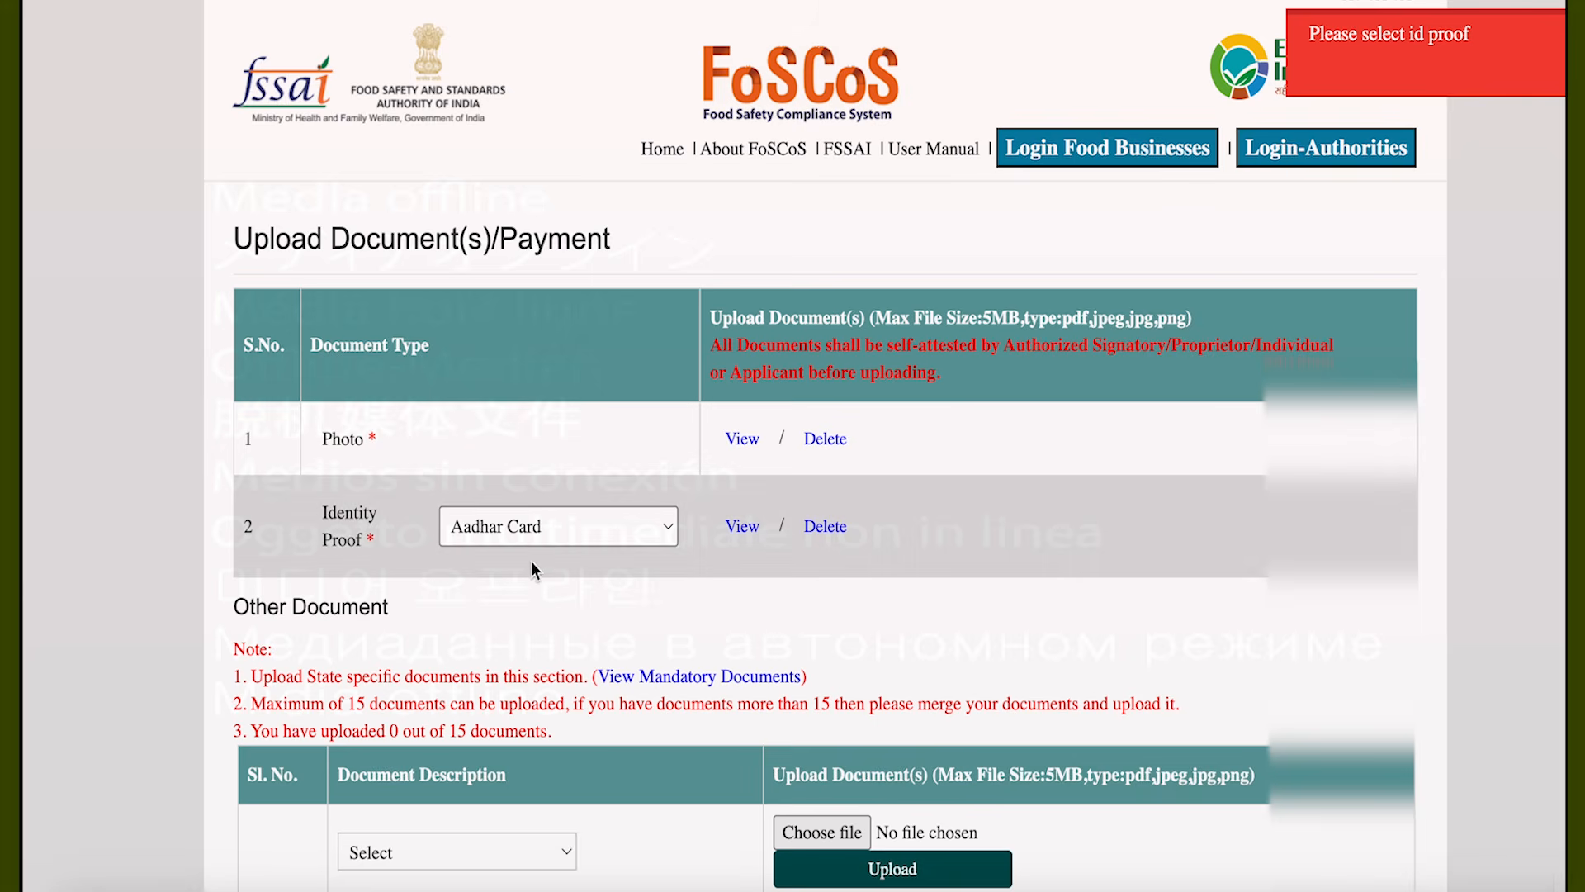
# - Choose Online Payment through RazorPay, leave the GST number empty and start the application fee payment
pyautogui.scroll(-6, 758, 550)
pyautogui.scroll(-8, 758, 548)
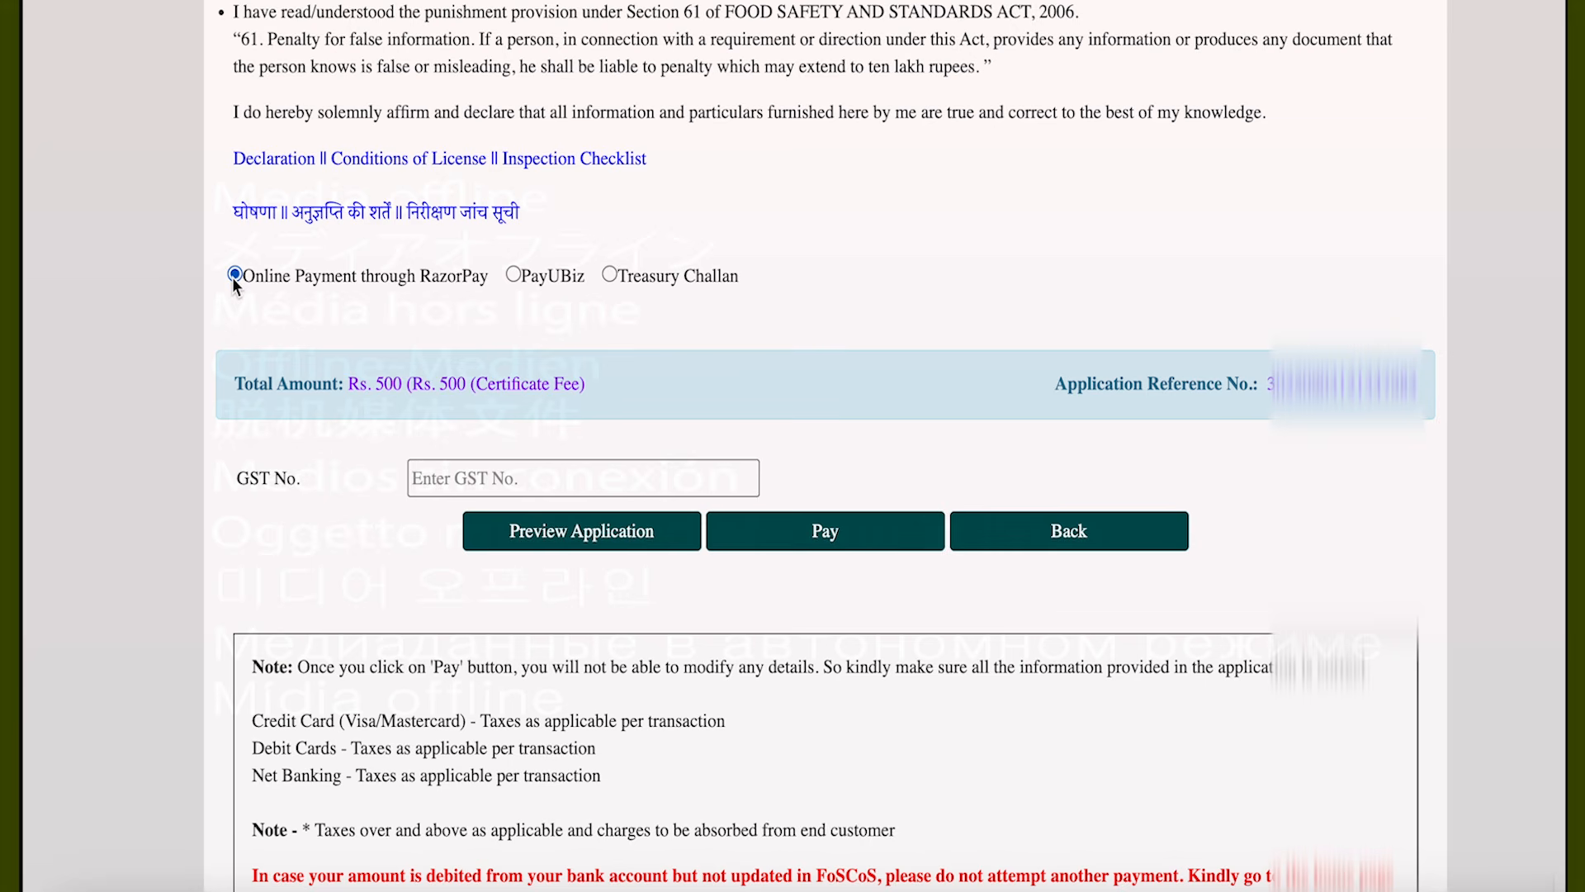
pyautogui.scroll(-1, 442, 452)
pyautogui.click(452, 469)
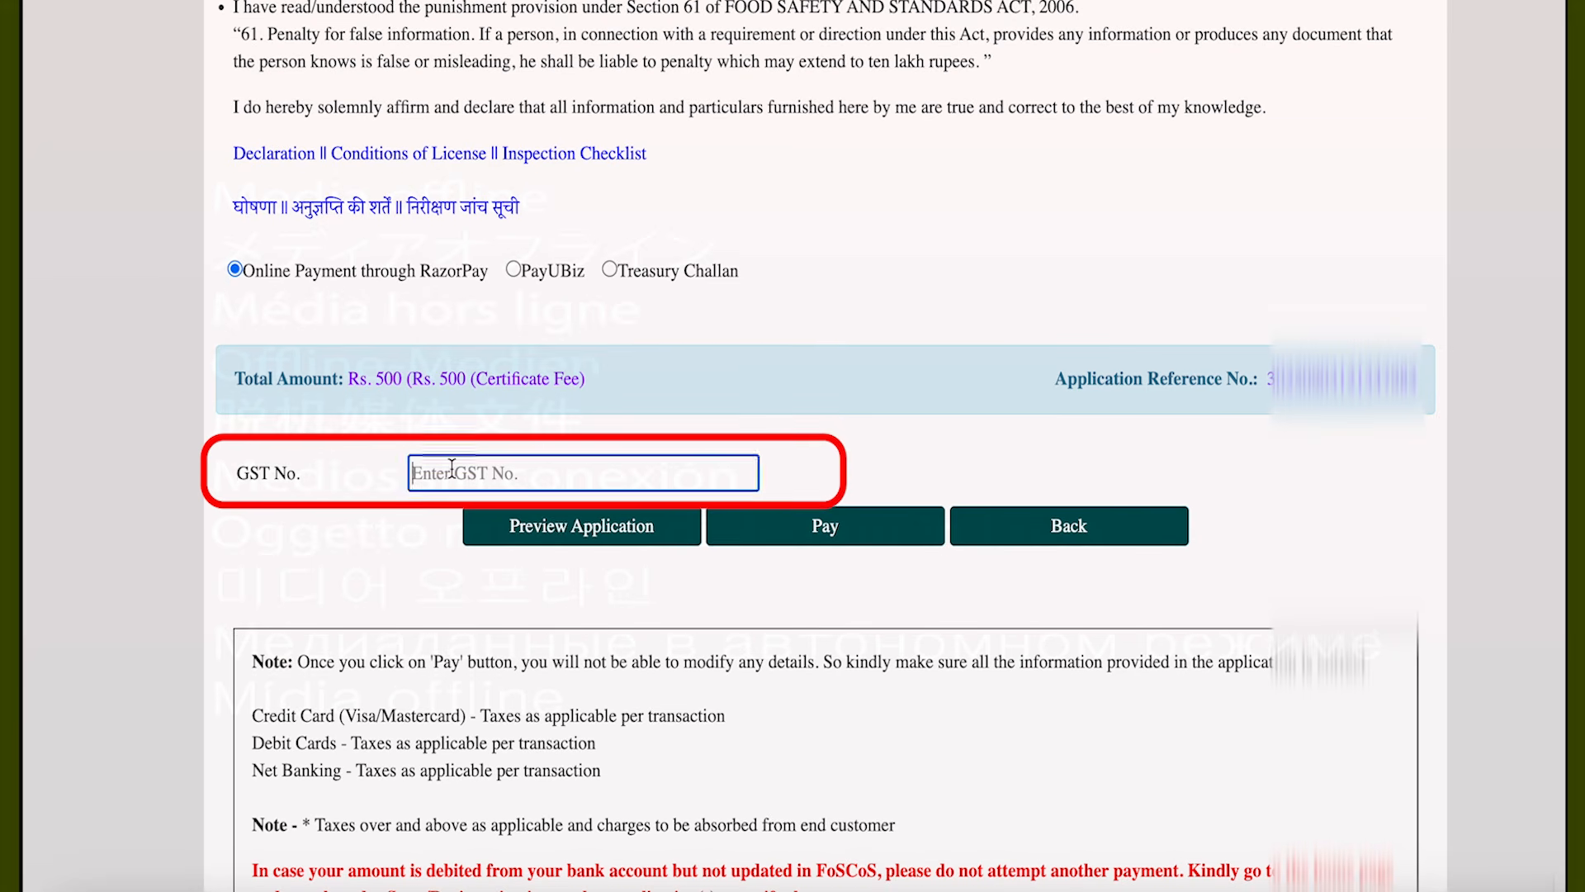
pyautogui.scroll(-3, 452, 469)
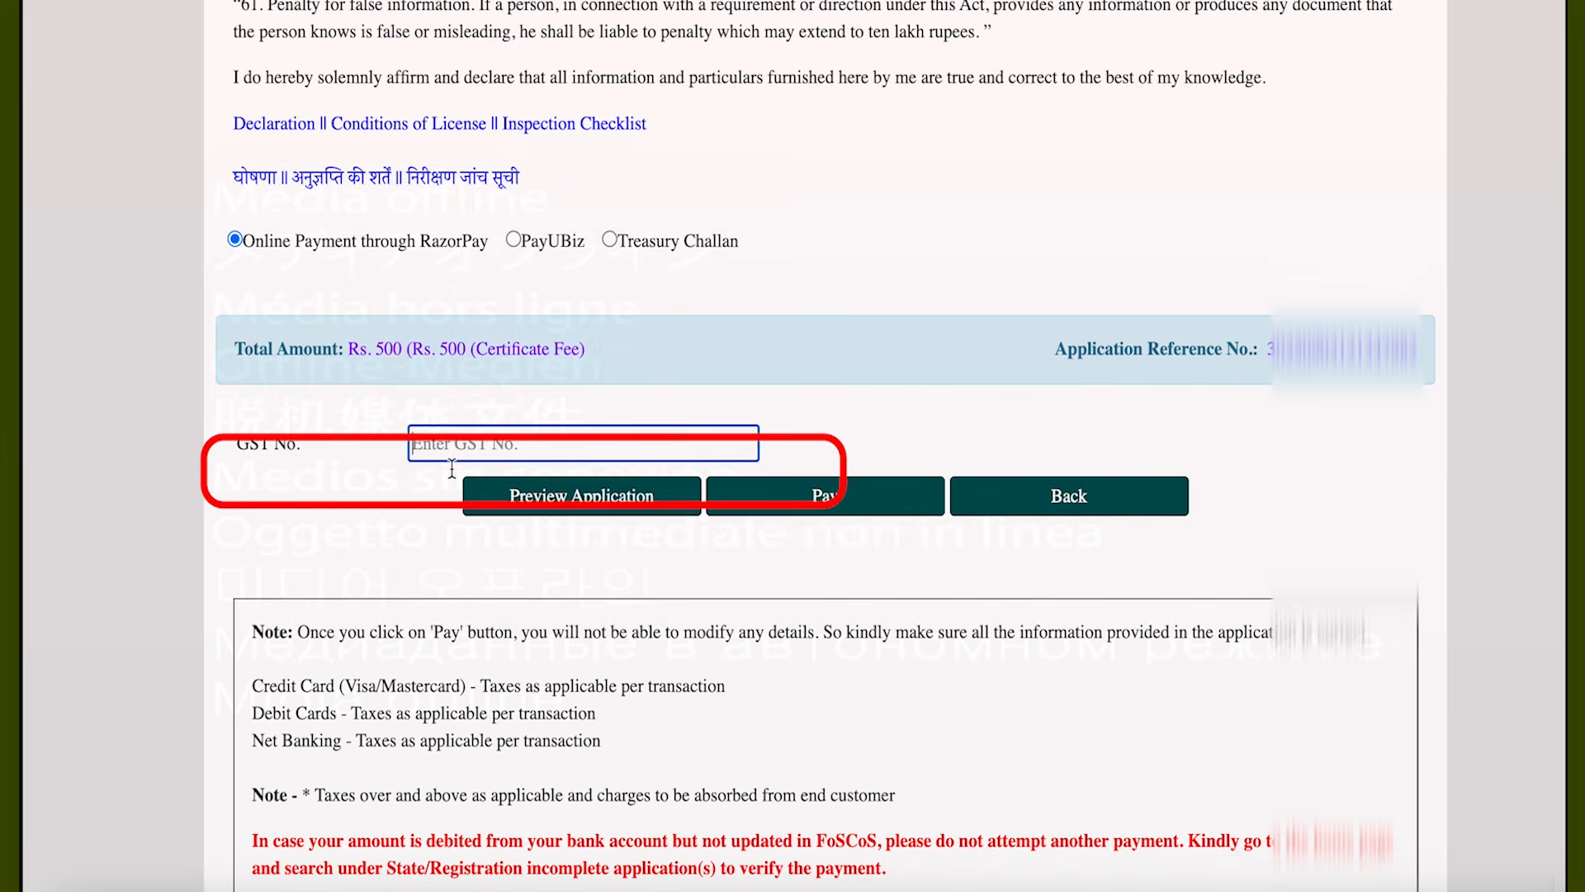
pyautogui.scroll(-1, 452, 469)
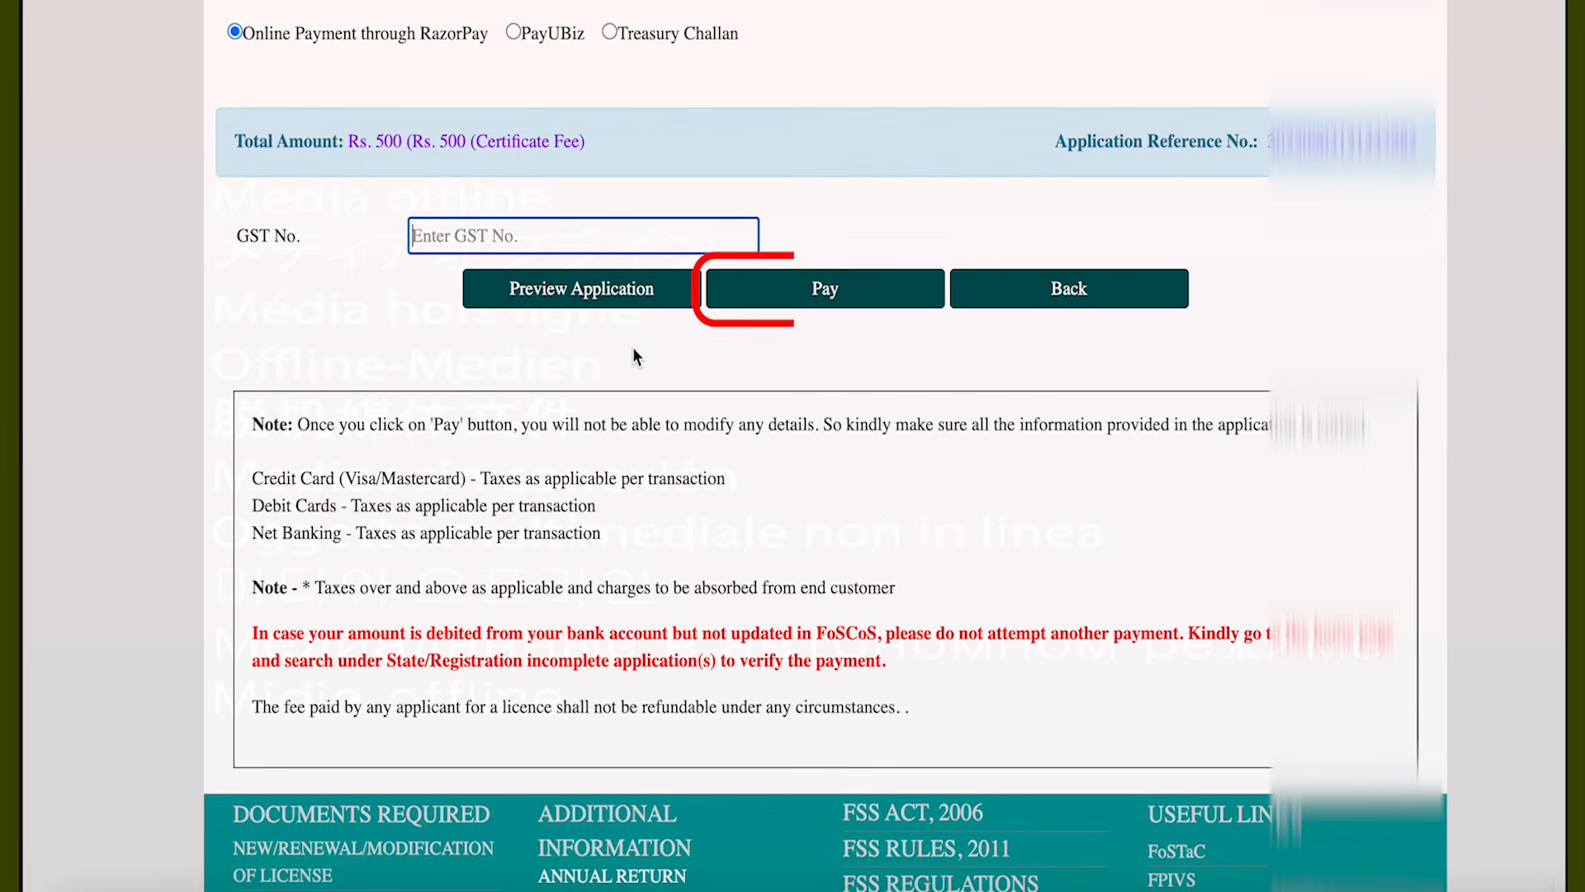
pyautogui.click(823, 297)
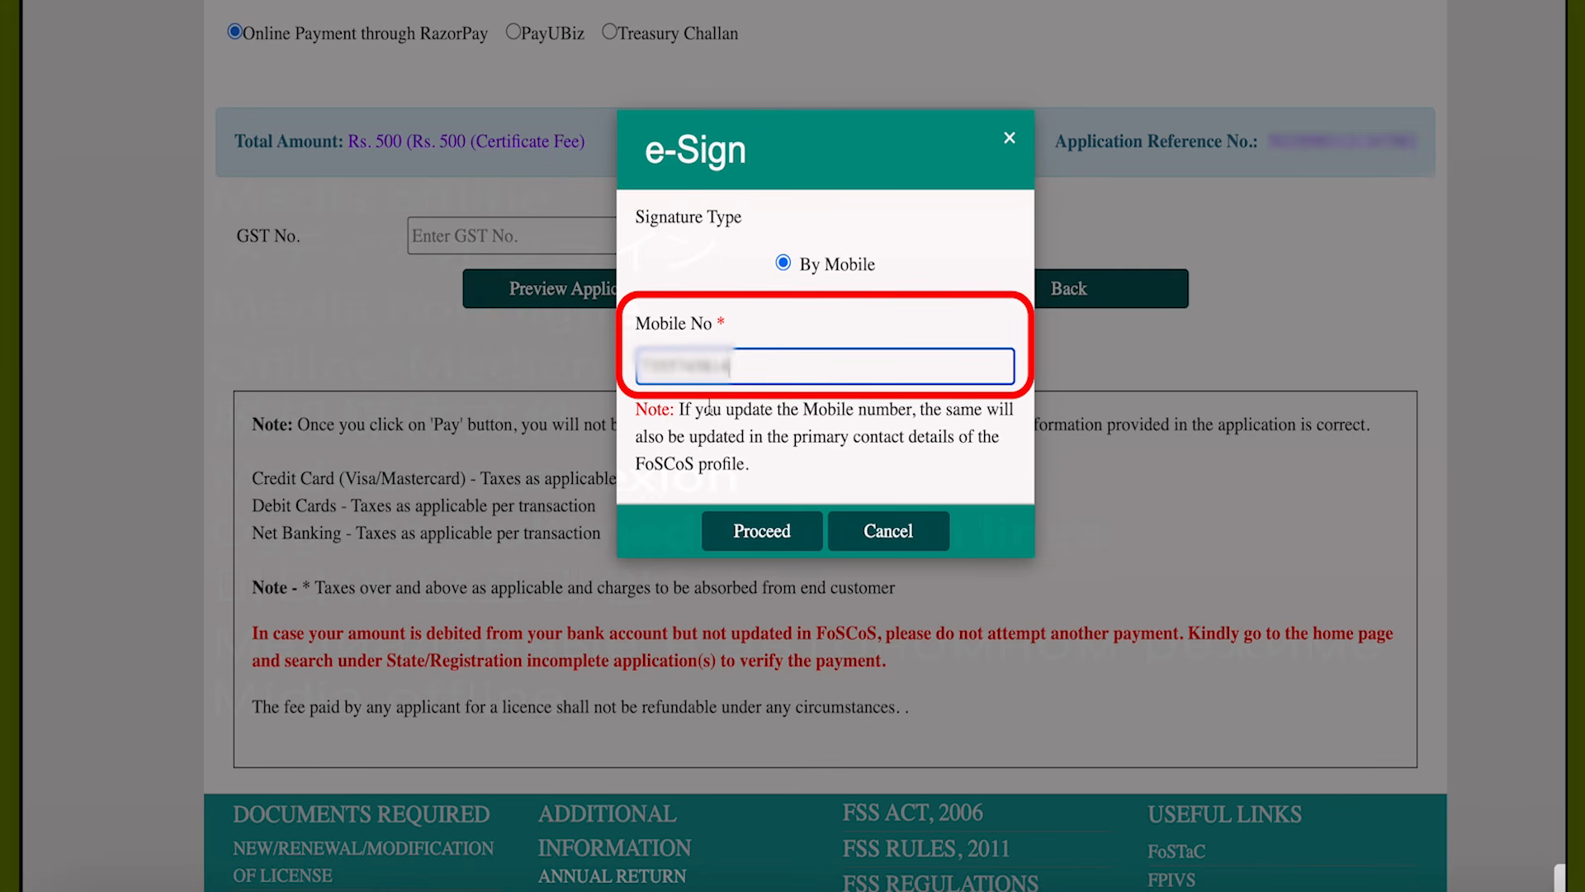
# - Proceed with the e-Sign by mobile number and read through the application receipt and its notes
pyautogui.click(753, 528)
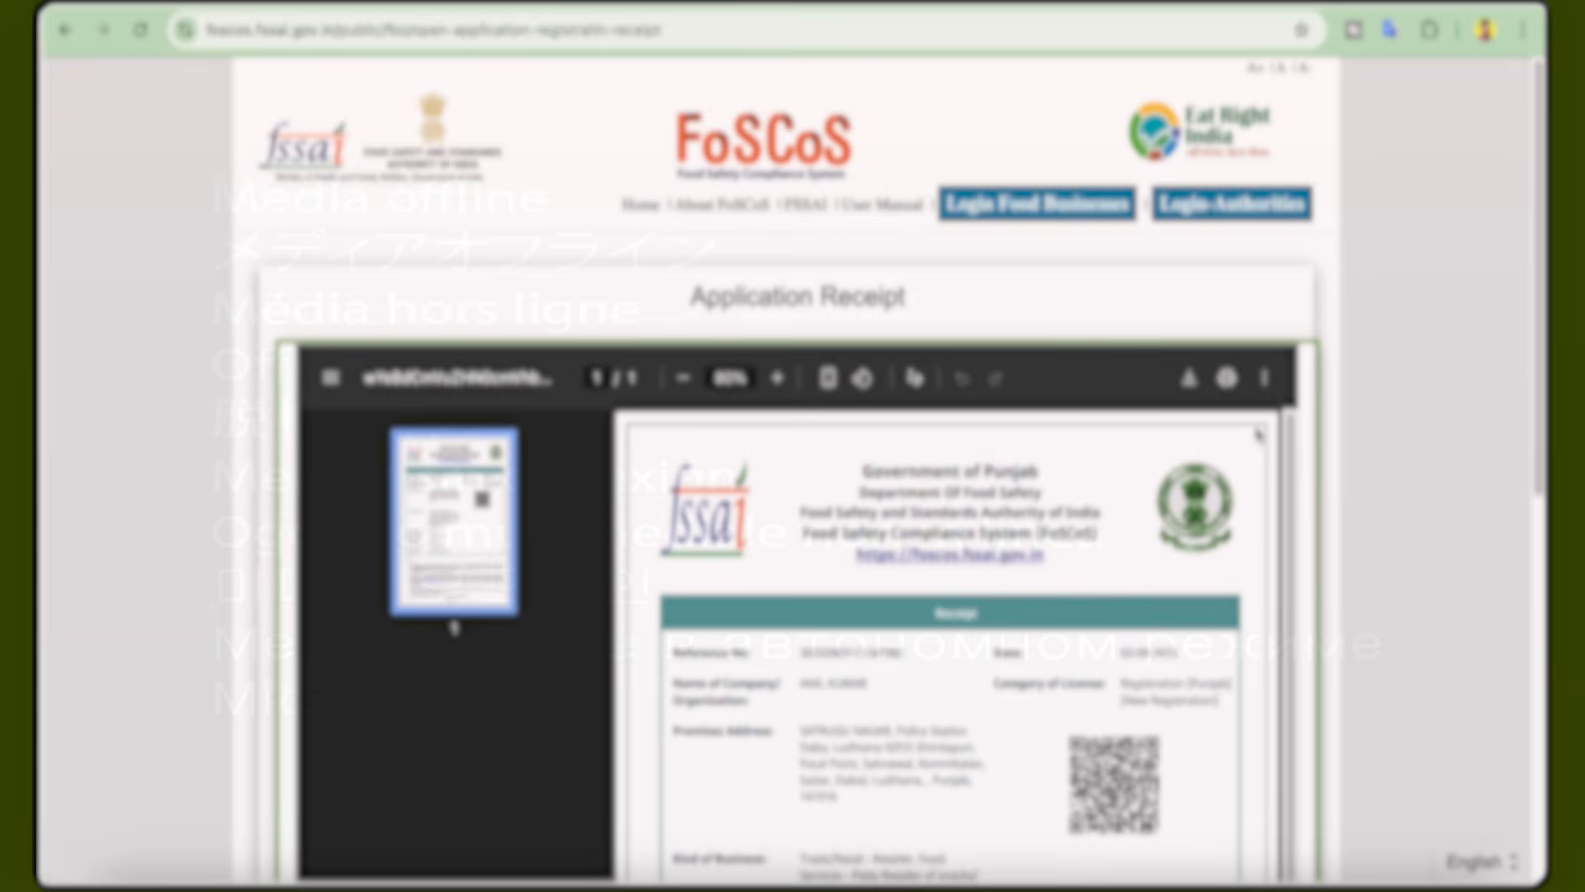
pyautogui.scroll(-2, 1259, 435)
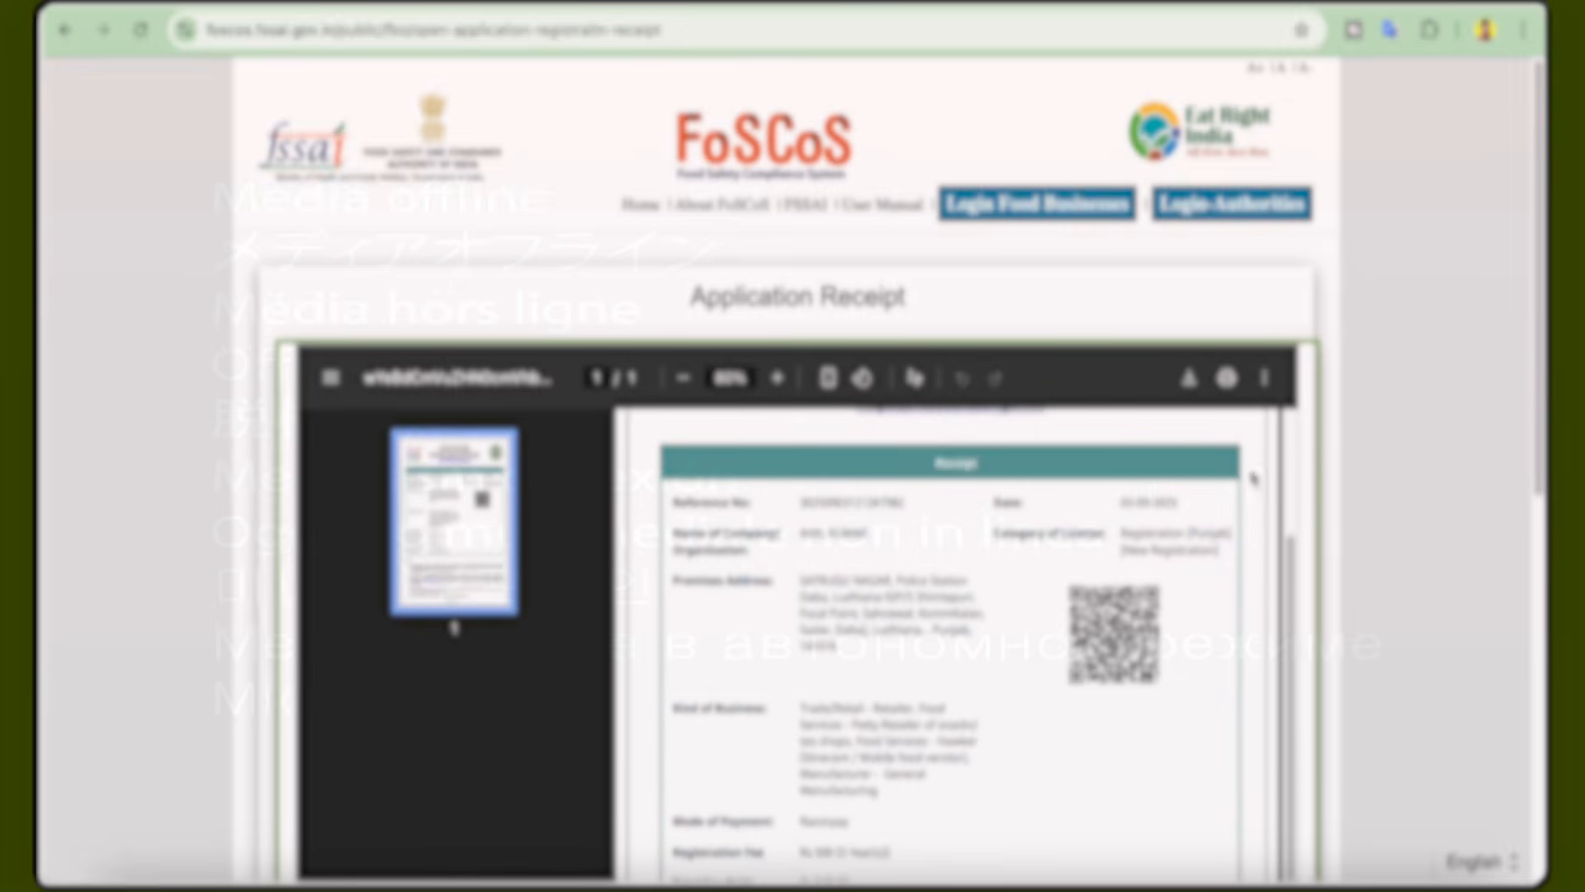
pyautogui.scroll(-5, 1415, 443)
pyautogui.scroll(-1, 1308, 443)
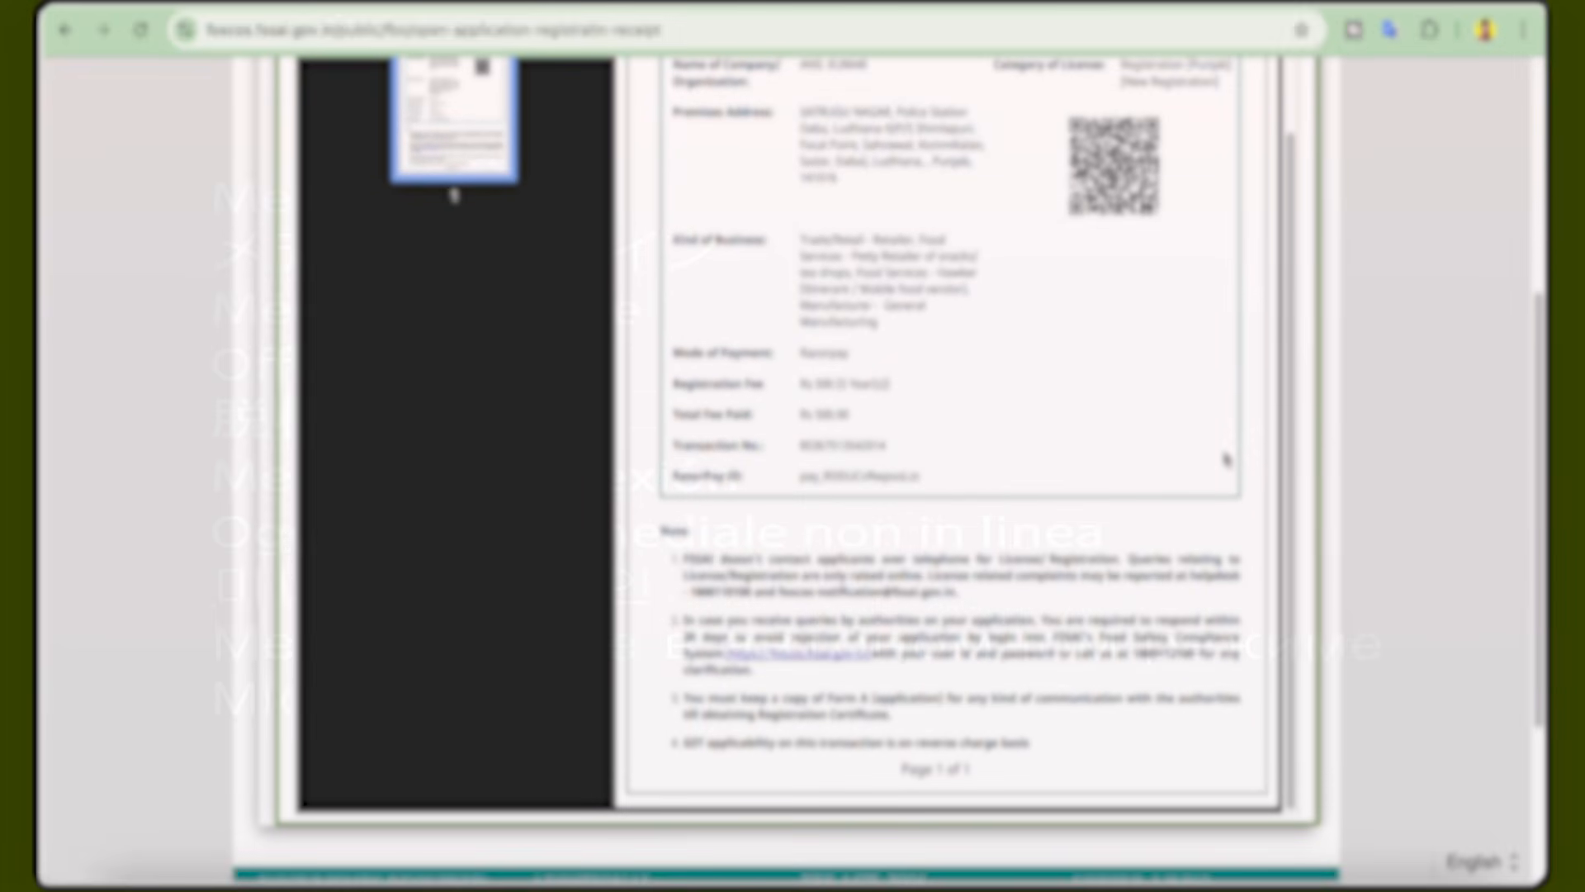
pyautogui.scroll(5, 1226, 460)
pyautogui.scroll(3, 1225, 460)
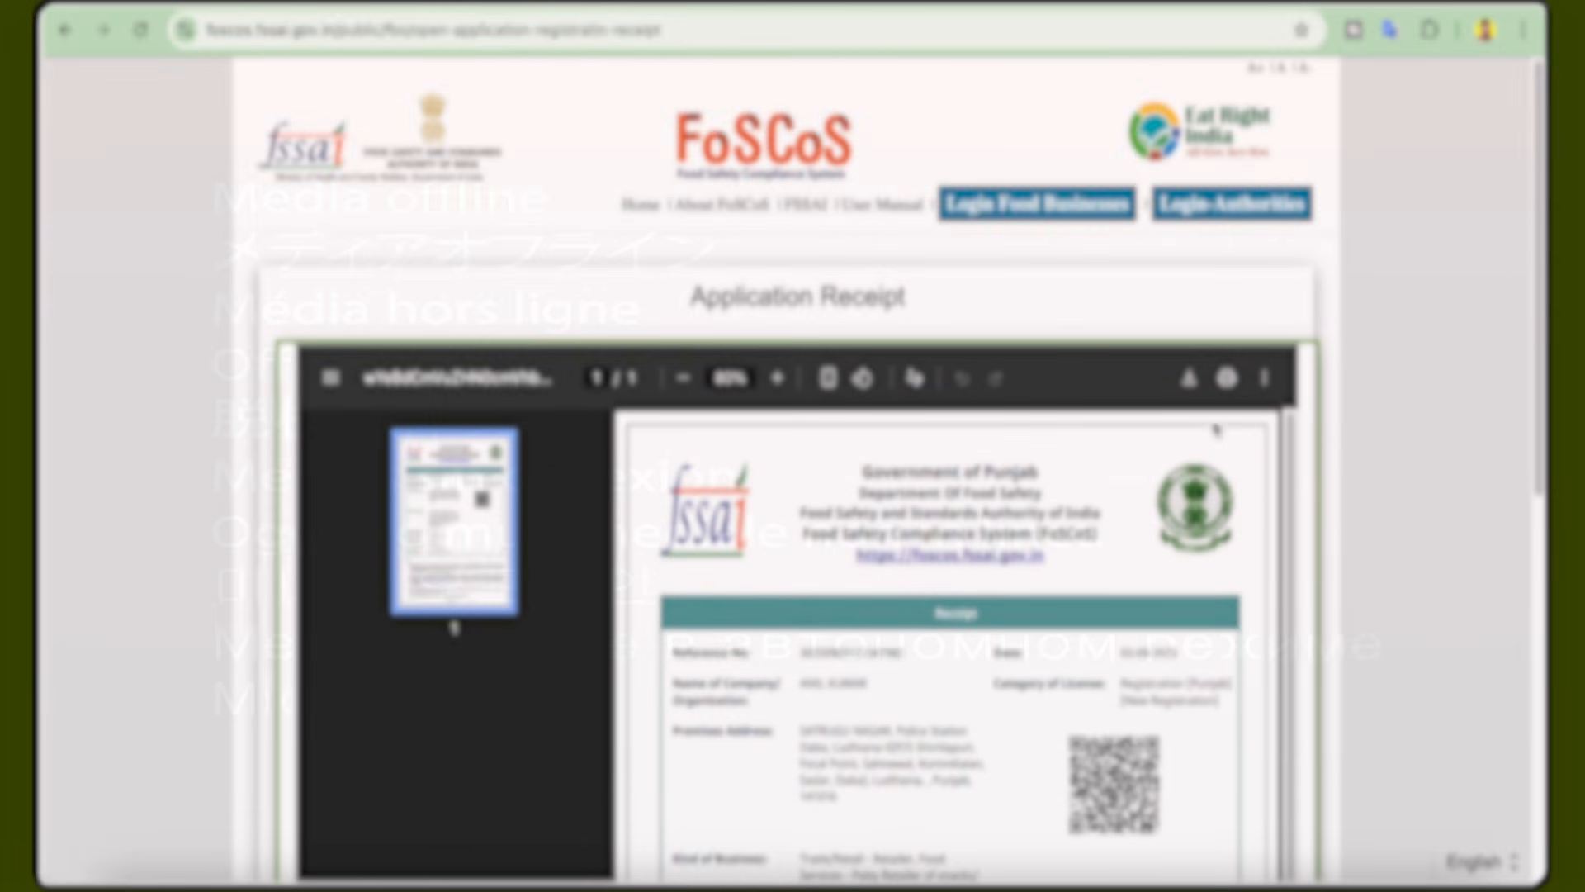
# - Download the application receipt as download.pdf and open the downloaded file
pyautogui.click(1189, 378)
pyautogui.click(971, 485)
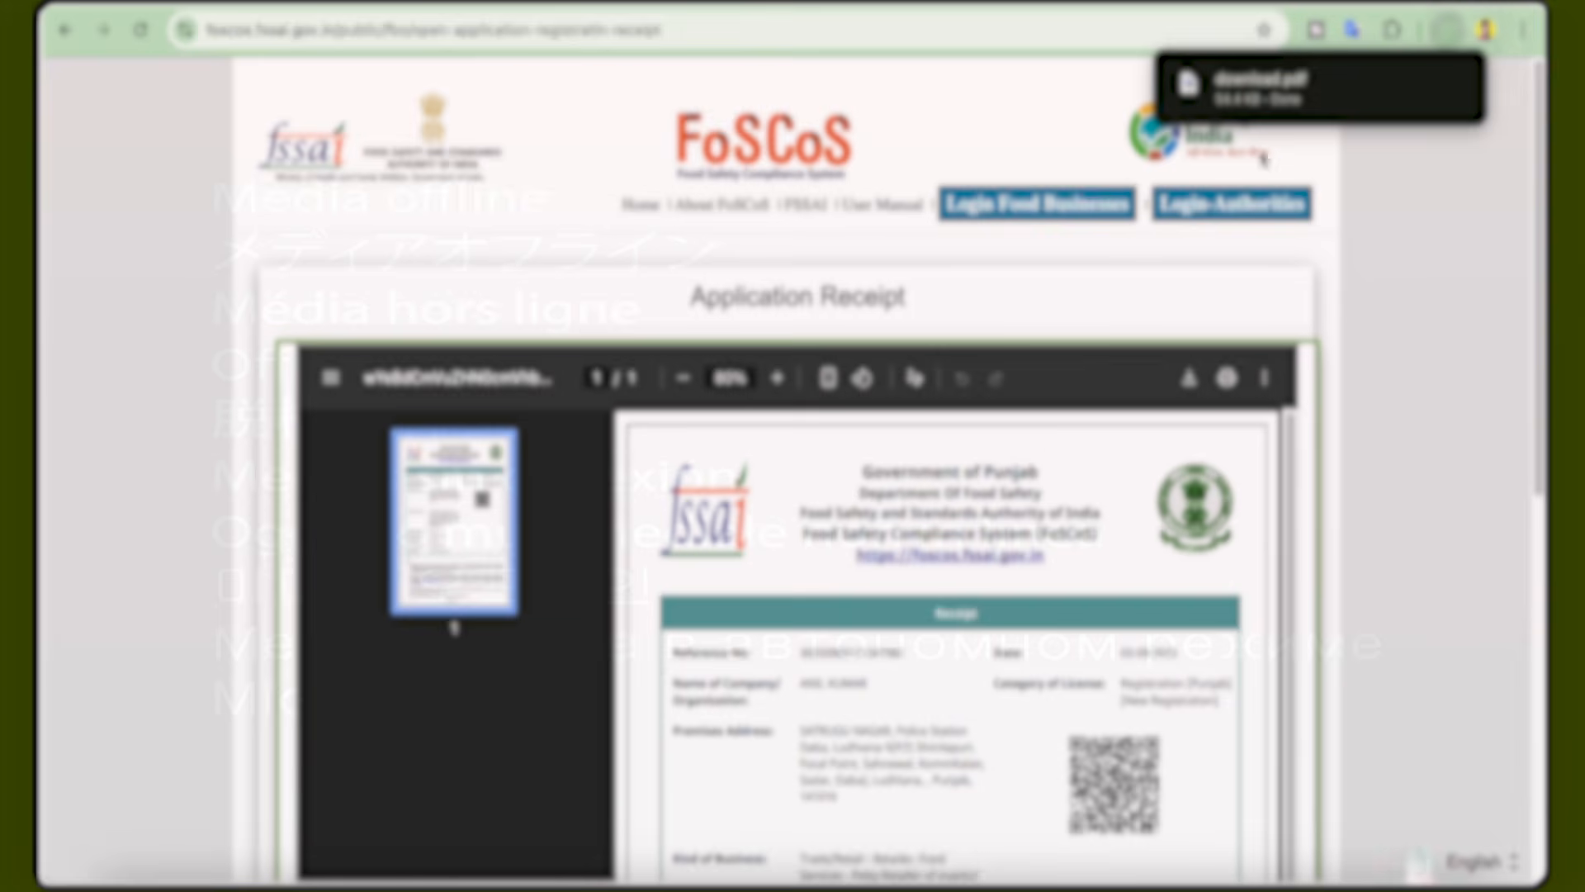
pyautogui.click(1245, 100)
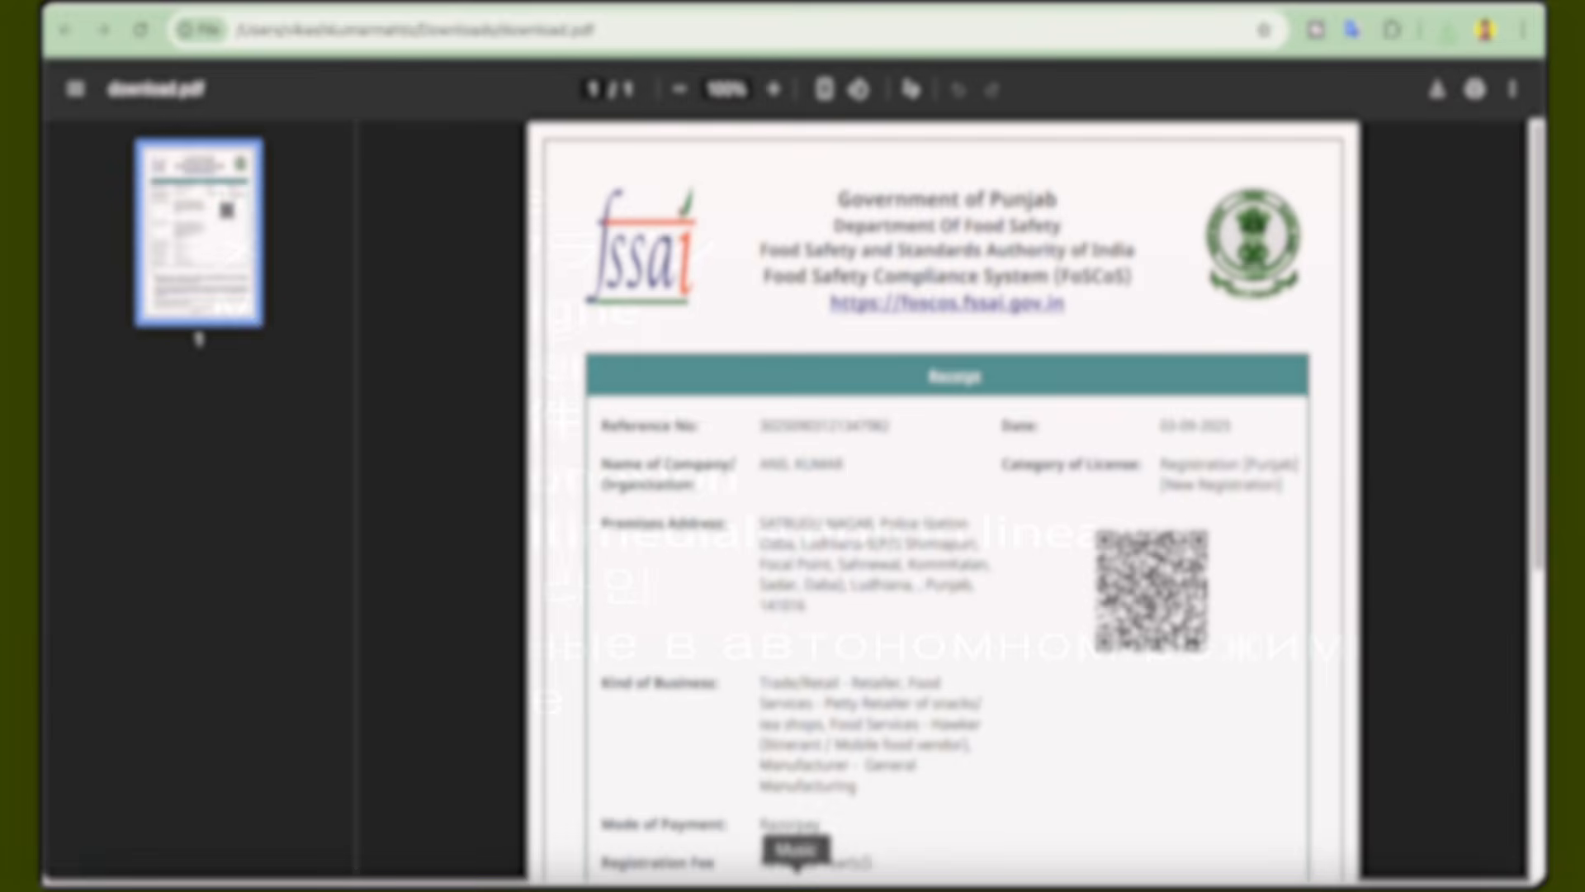
# - Check the business, payment and note details in the downloaded receipt from beginning to end
pyautogui.scroll(-3, 989, 700)
pyautogui.scroll(-2, 988, 700)
pyautogui.scroll(5, 987, 693)
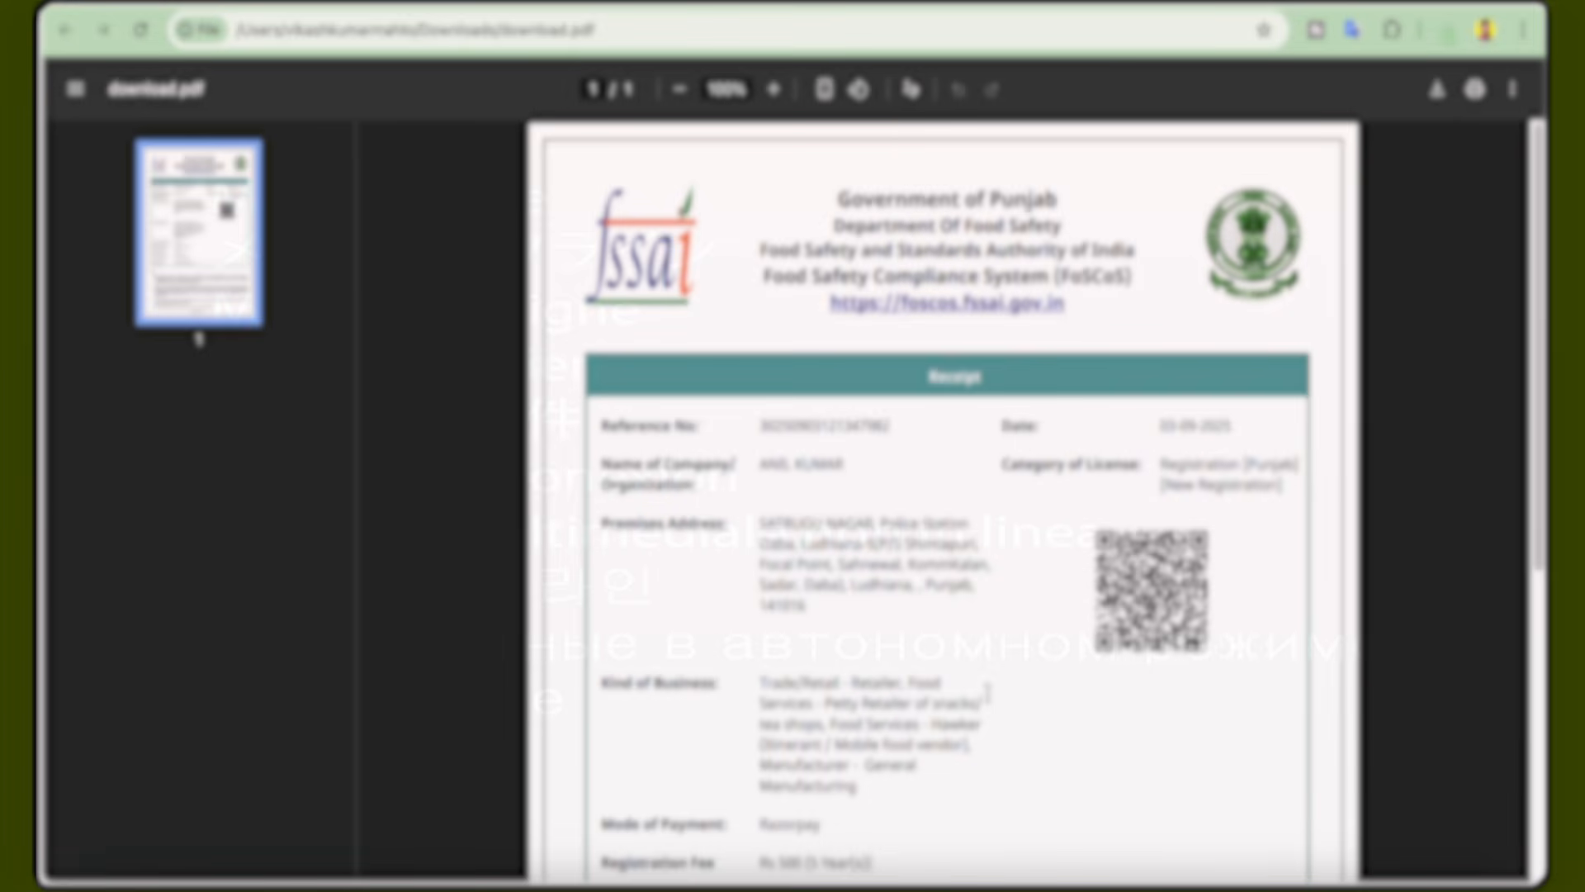
pyautogui.scroll(-5, 987, 693)
pyautogui.scroll(5, 1018, 710)
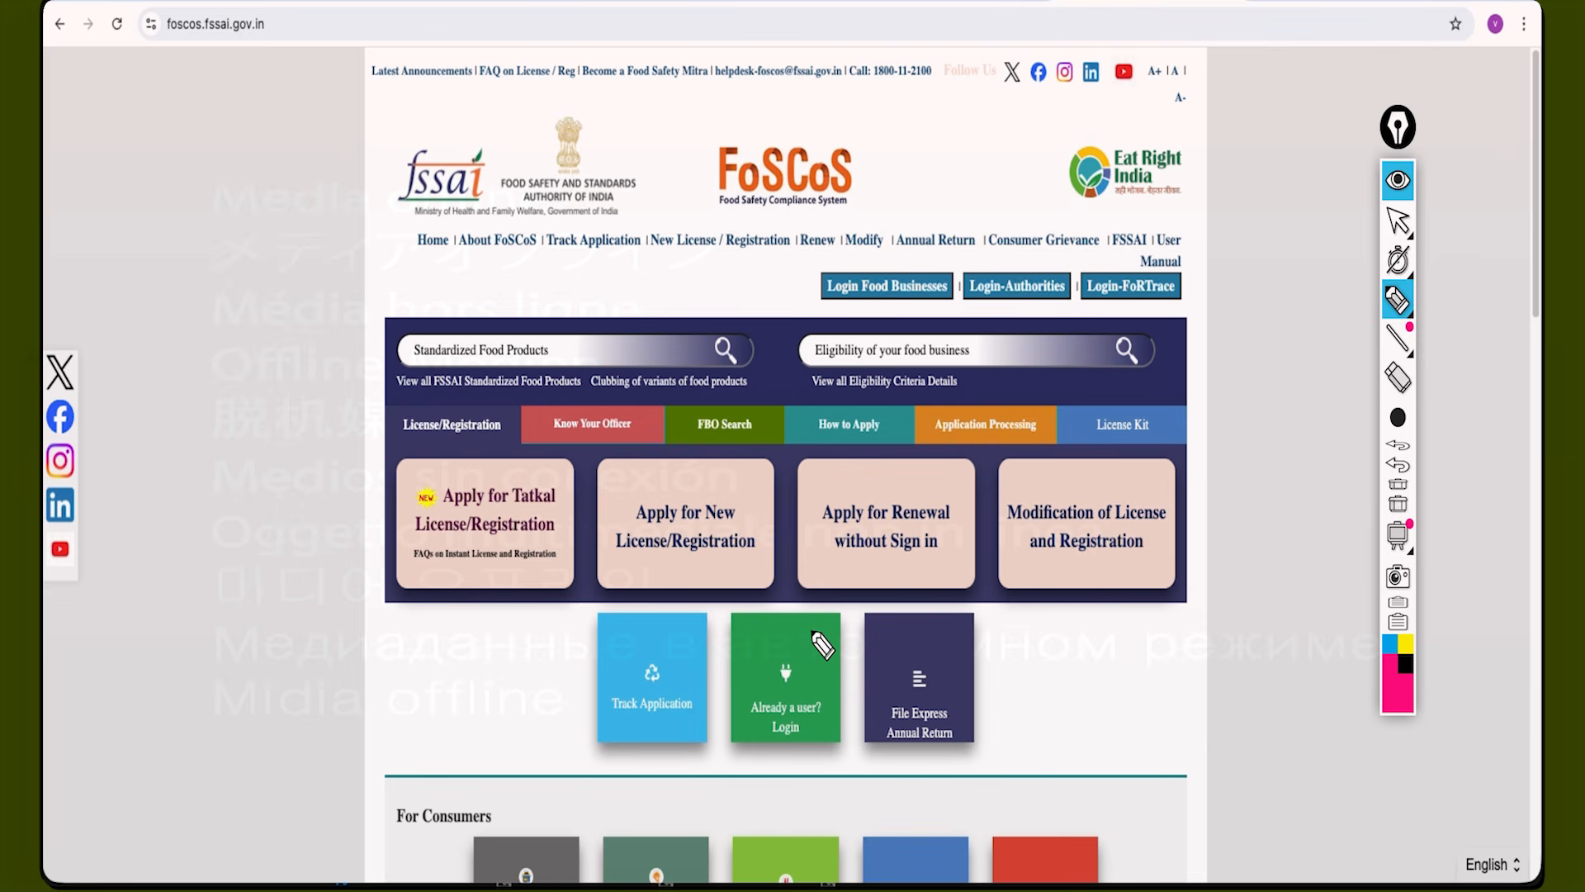
# - Mark with the pen the existing-user Login tile and the User Sign-in form's application number and captcha areas
pyautogui.moveTo(812, 630)
pyautogui.mouseDown()
pyautogui.moveTo(761, 661)
pyautogui.moveTo(742, 768)
pyautogui.moveTo(860, 701)
pyautogui.moveTo(806, 661)
pyautogui.mouseUp()
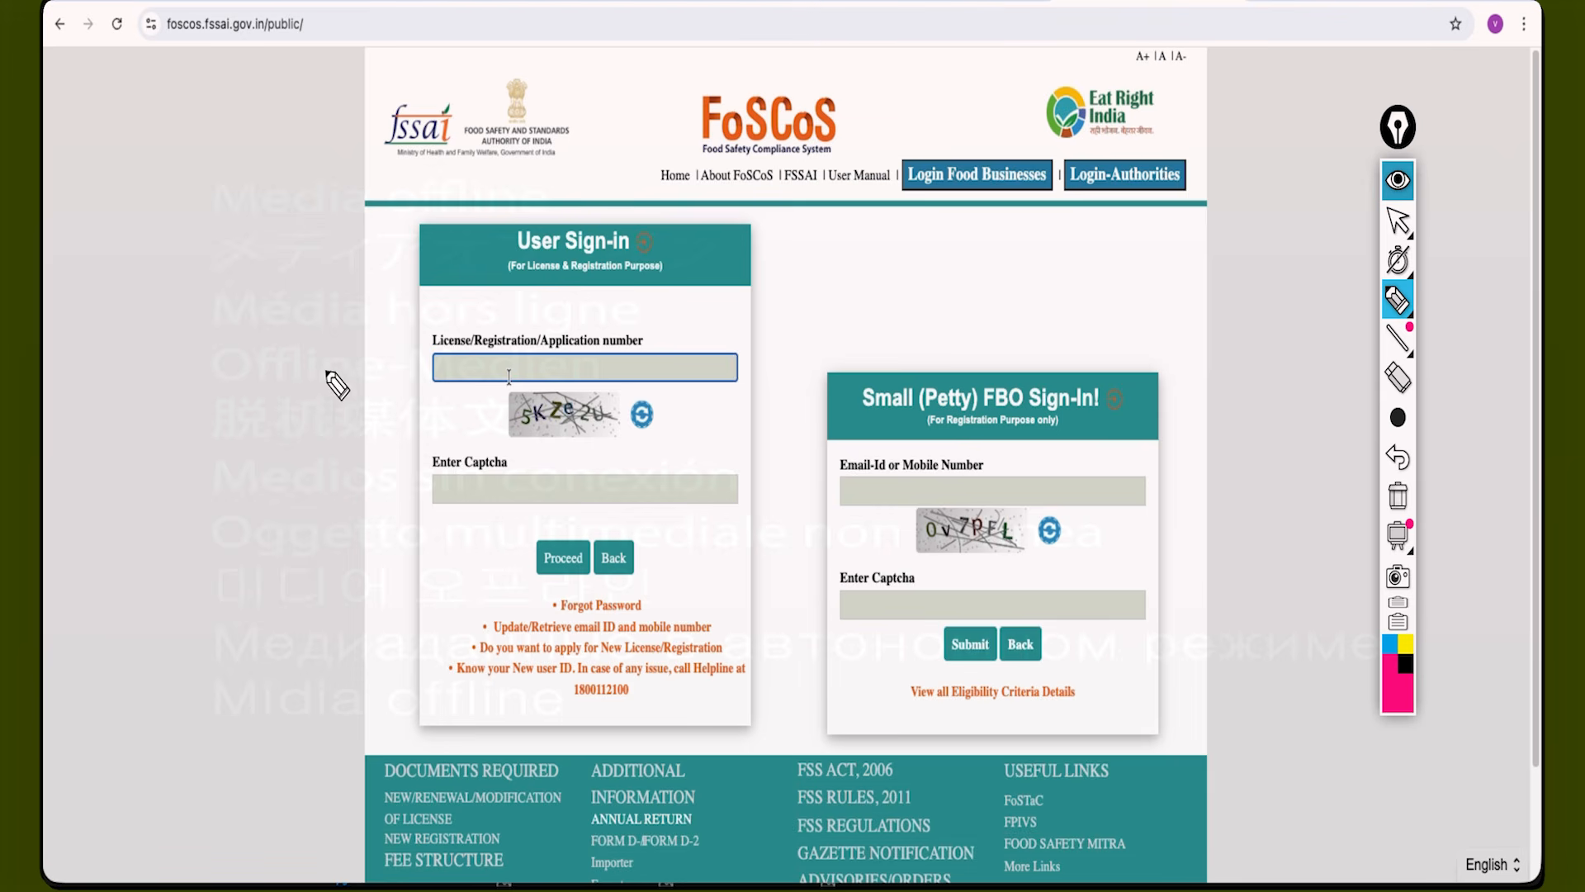
pyautogui.moveTo(452, 365); pyautogui.dragTo(494, 361)
pyautogui.moveTo(527, 433); pyautogui.dragTo(594, 426)
pyautogui.moveTo(513, 493)
pyautogui.mouseDown()
pyautogui.moveTo(550, 494)
pyautogui.moveTo(547, 518)
pyautogui.mouseUp()
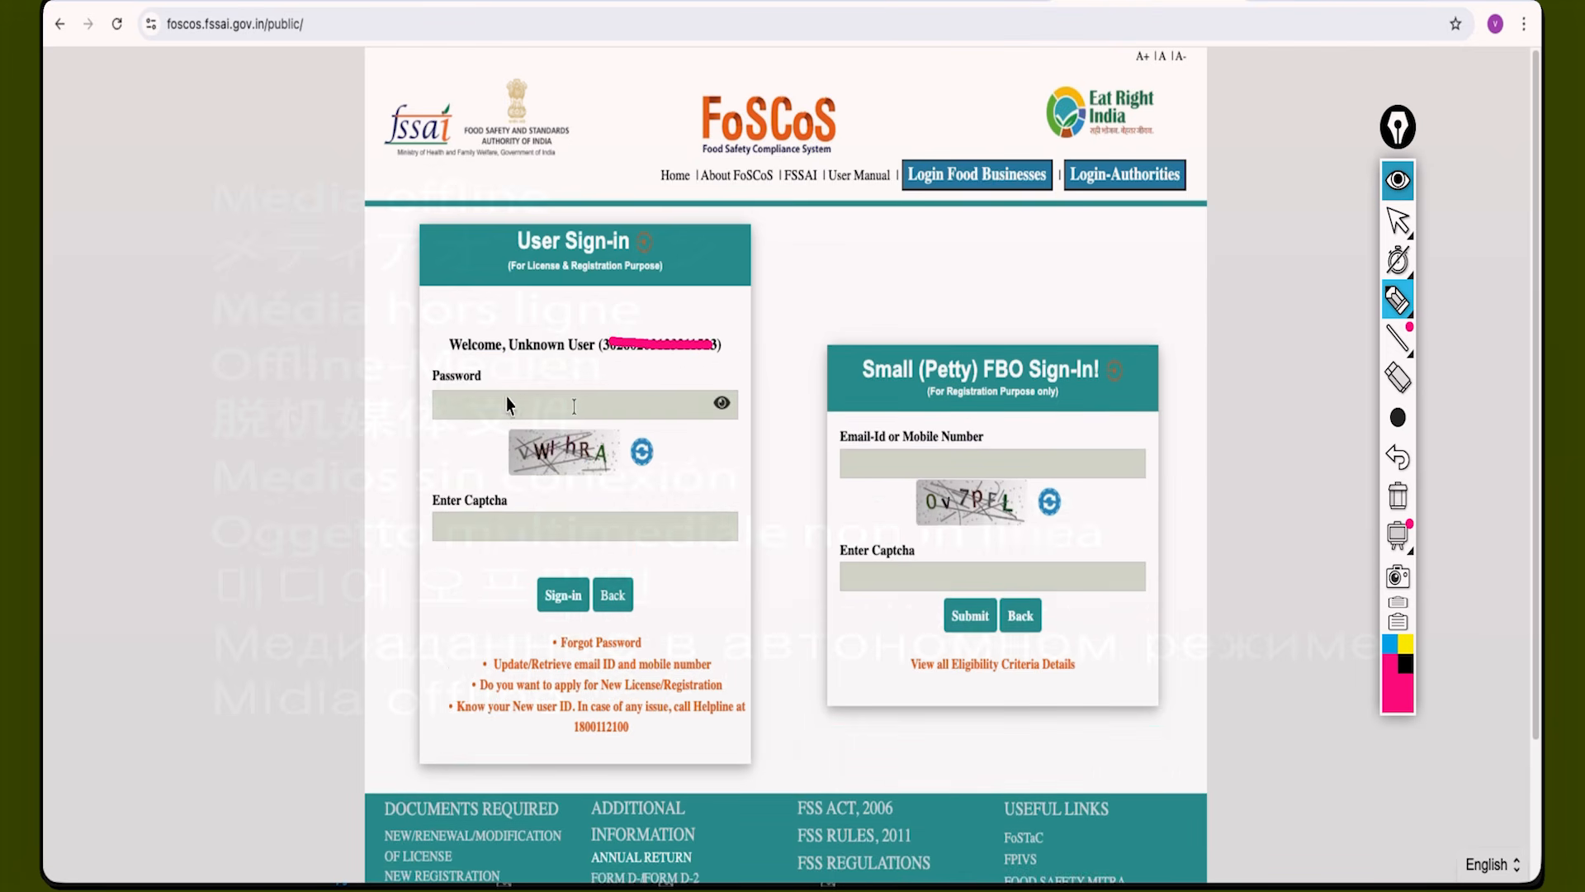
# - Mark with the pen the User Sign-in form's password field, captcha areas and Sign-in option
pyautogui.moveTo(468, 405); pyautogui.dragTo(541, 399)
pyautogui.moveTo(519, 473); pyautogui.dragTo(568, 467)
pyautogui.moveTo(519, 521); pyautogui.dragTo(539, 515)
pyautogui.moveTo(547, 570); pyautogui.dragTo(579, 555)
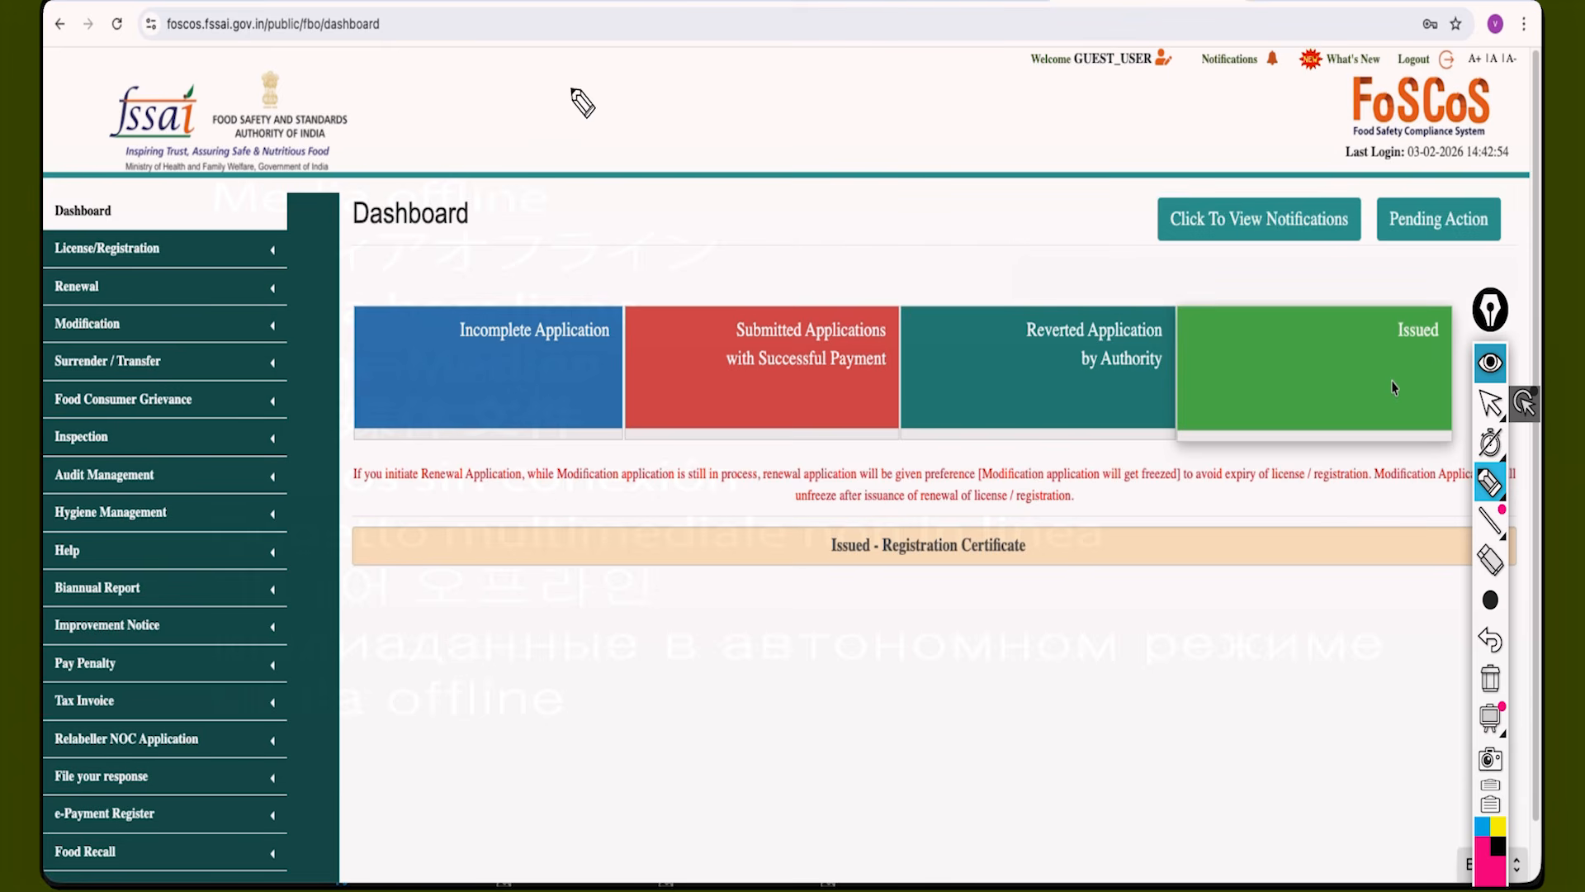
# - Mark with the pen the Dashboard heading, the Issued tile and the Issued - Registration Certificate section
pyautogui.moveTo(557, 221); pyautogui.dragTo(600, 208)
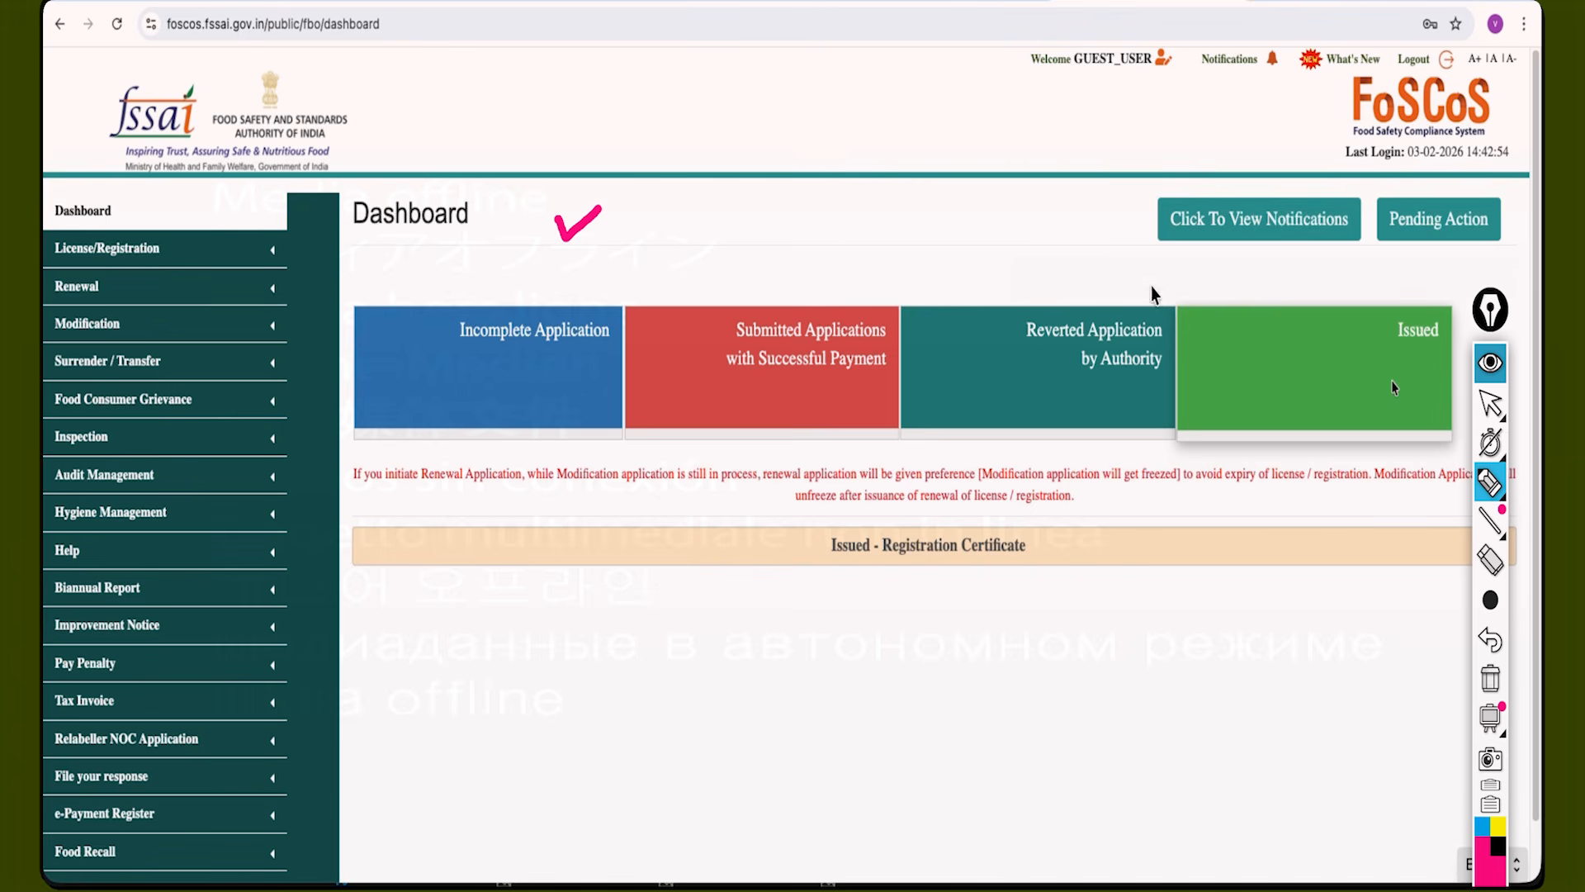
pyautogui.moveTo(1278, 348)
pyautogui.mouseDown()
pyautogui.moveTo(1318, 335)
pyautogui.moveTo(1398, 363)
pyautogui.mouseUp()
pyautogui.moveTo(1257, 381); pyautogui.dragTo(1285, 359)
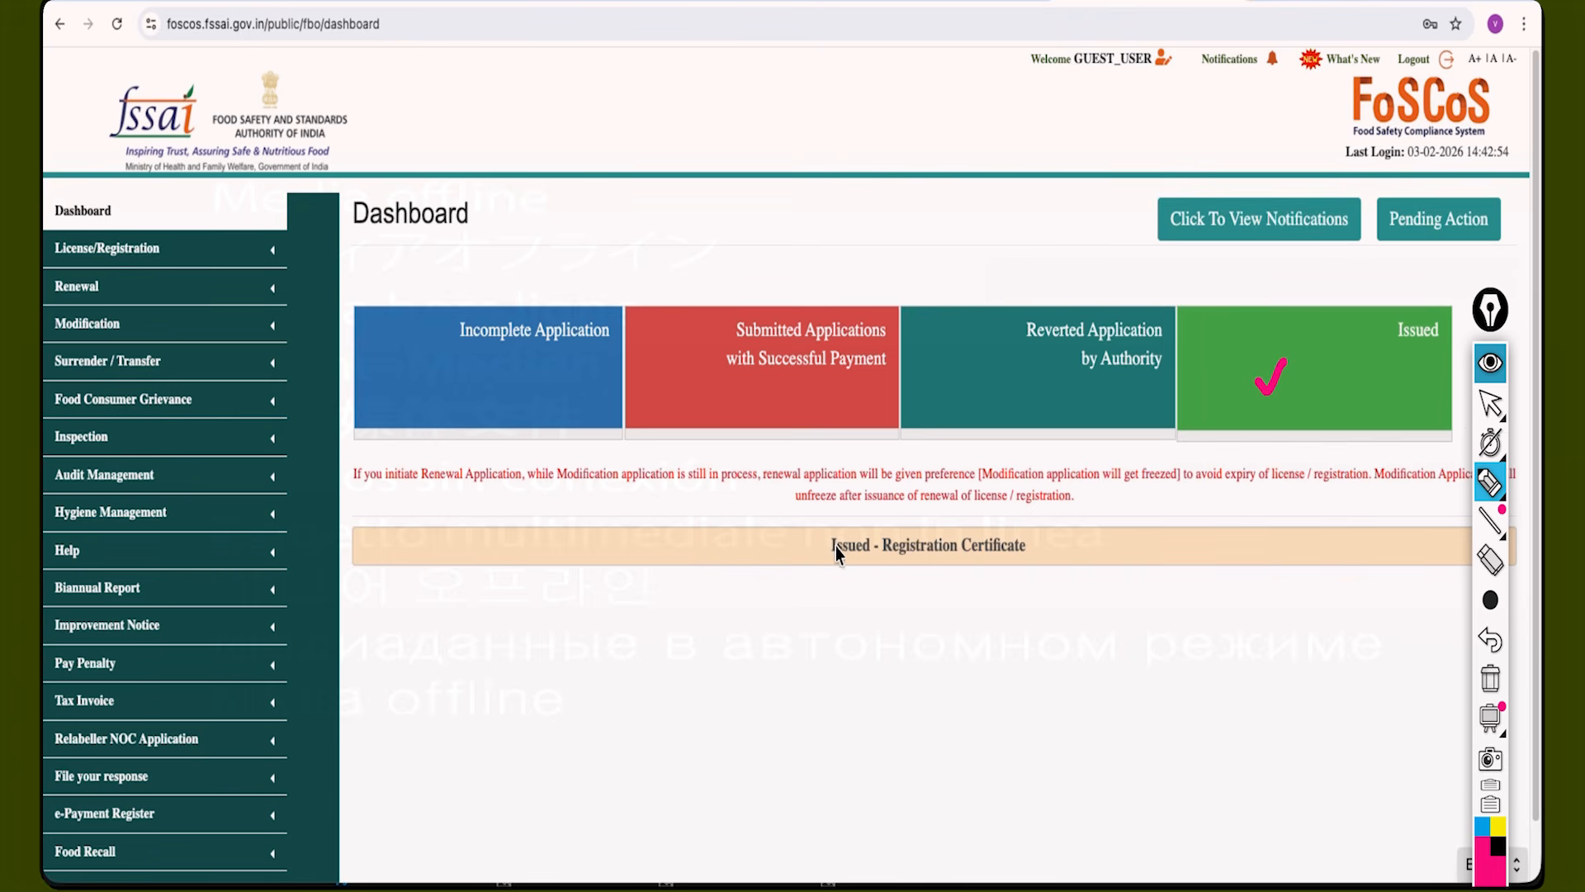
pyautogui.moveTo(813, 530)
pyautogui.mouseDown()
pyautogui.moveTo(815, 568)
pyautogui.moveTo(881, 565)
pyautogui.mouseUp()
# - Move the annotation toolbar off the certificate section's expand control, circle that control and expand Issued - Registration Certificate
pyautogui.moveTo(1491, 310)
pyautogui.mouseDown()
pyautogui.moveTo(117, 266)
pyautogui.moveTo(111, 281)
pyautogui.mouseUp()
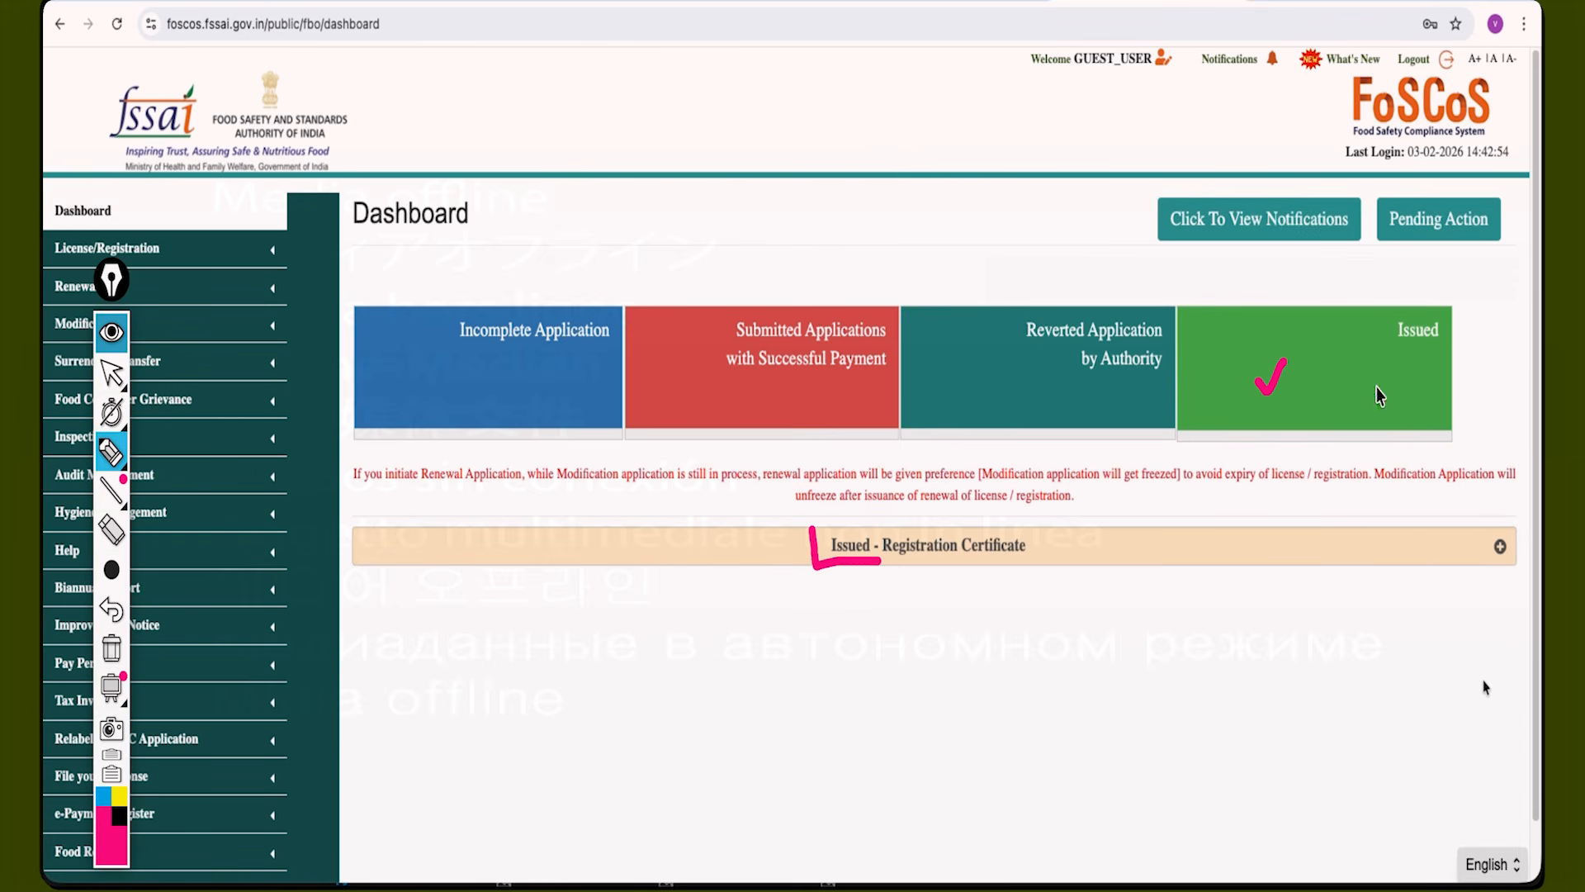
pyautogui.moveTo(1493, 522)
pyautogui.mouseDown()
pyautogui.moveTo(1479, 542)
pyautogui.moveTo(1511, 570)
pyautogui.moveTo(1499, 541)
pyautogui.mouseUp()
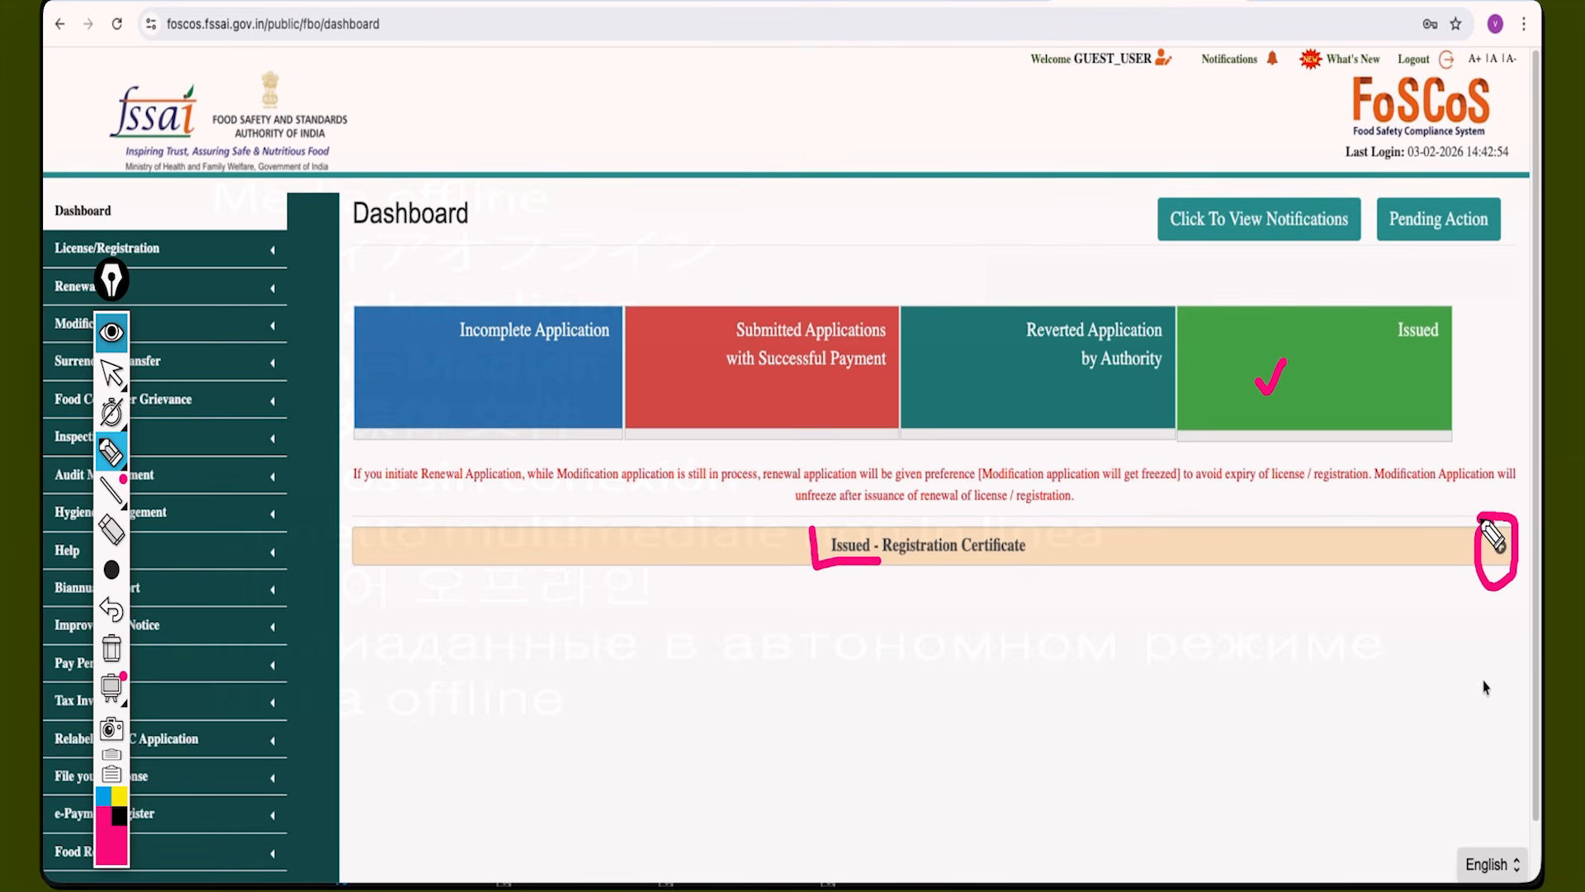
pyautogui.click(1500, 546)
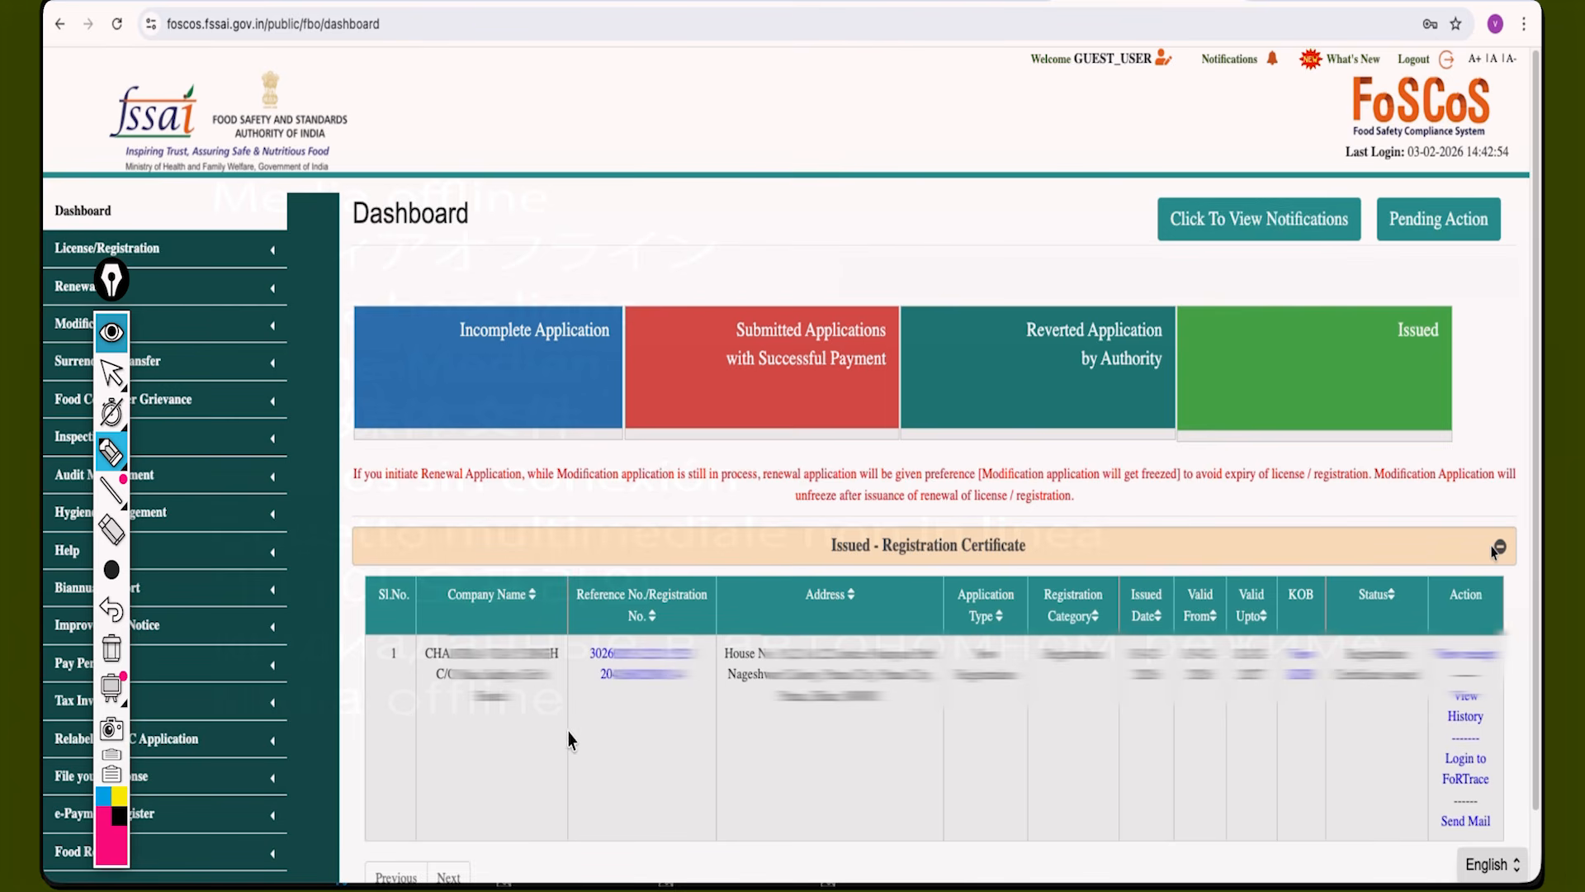
# - Mark the issued entry's reference and registration number with the pen, then open its registration certificate and look through the pages
pyautogui.moveTo(566, 744)
pyautogui.mouseDown()
pyautogui.moveTo(578, 754)
pyautogui.moveTo(634, 723)
pyautogui.mouseUp()
pyautogui.moveTo(697, 660); pyautogui.dragTo(715, 637)
pyautogui.click(578, 649)
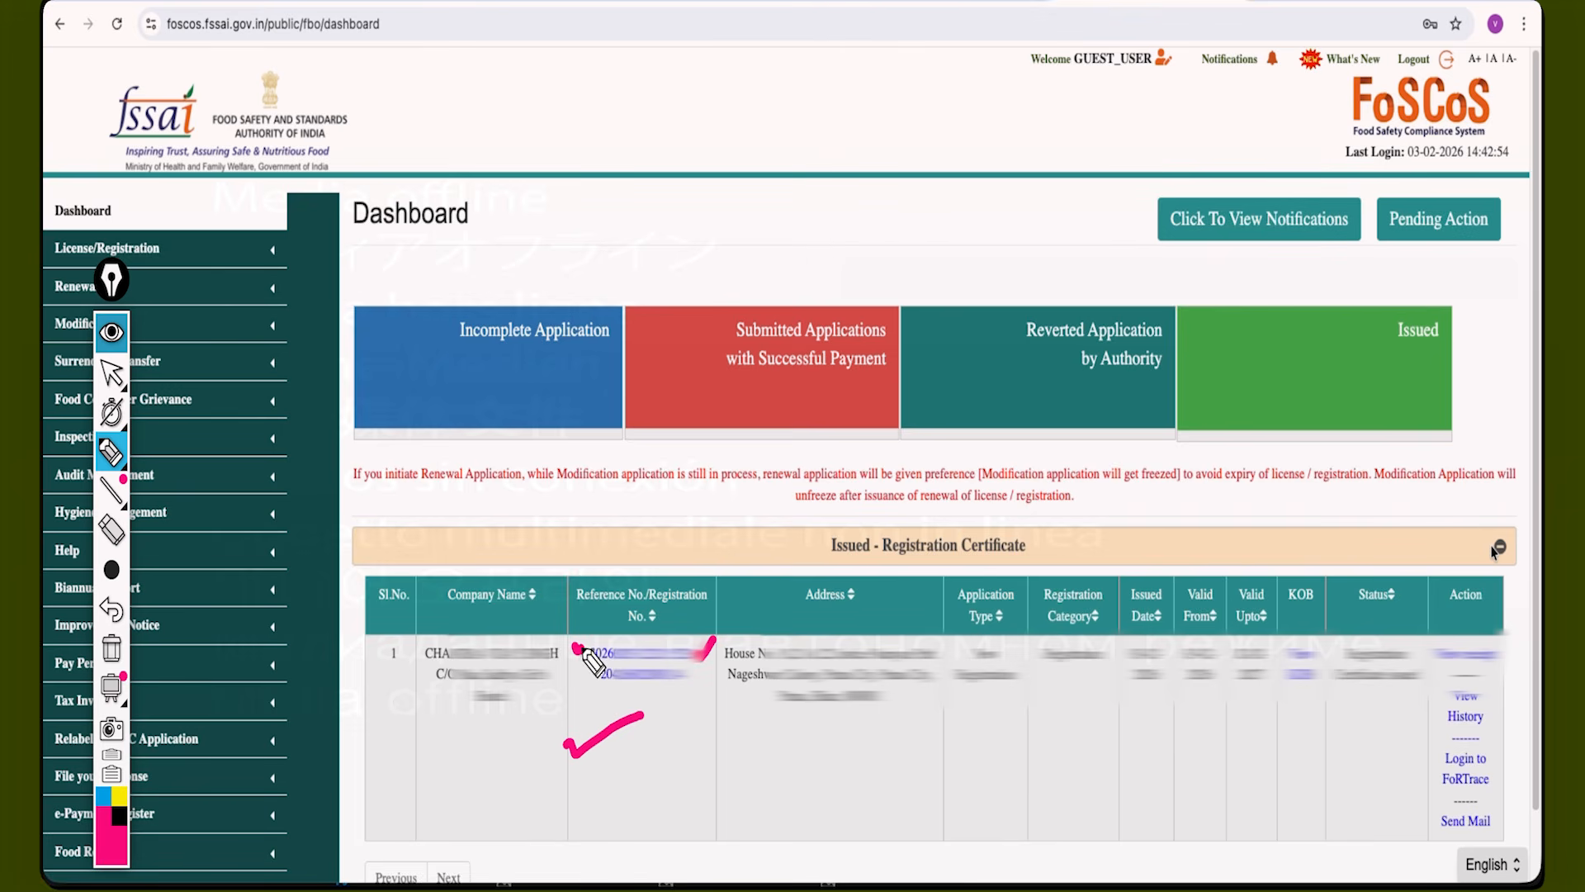
pyautogui.click(601, 653)
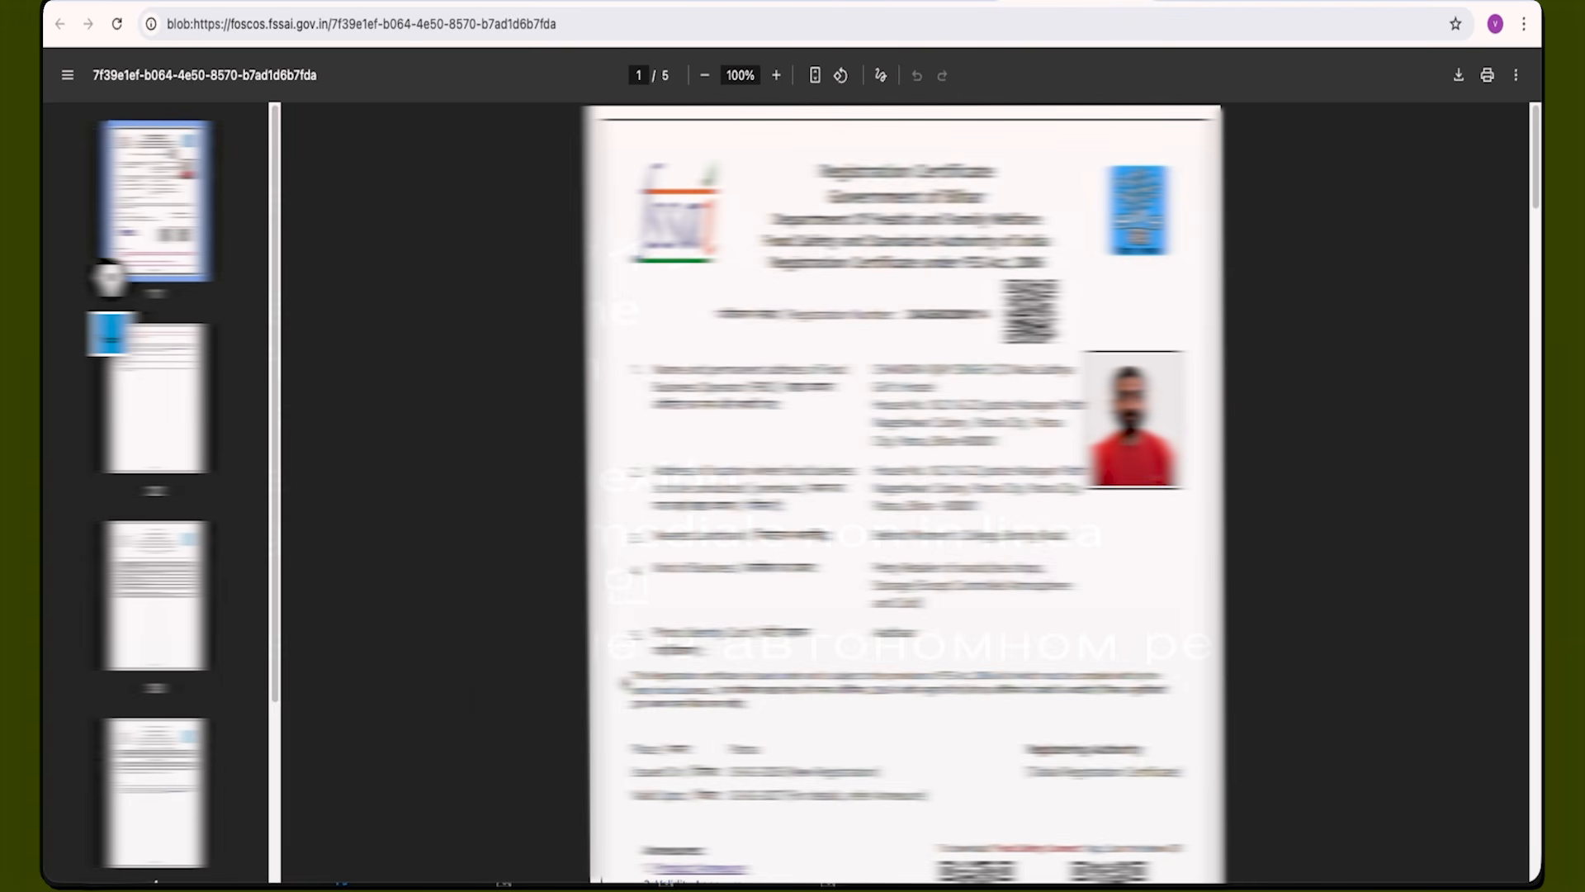
pyautogui.scroll(-20, 625, 683)
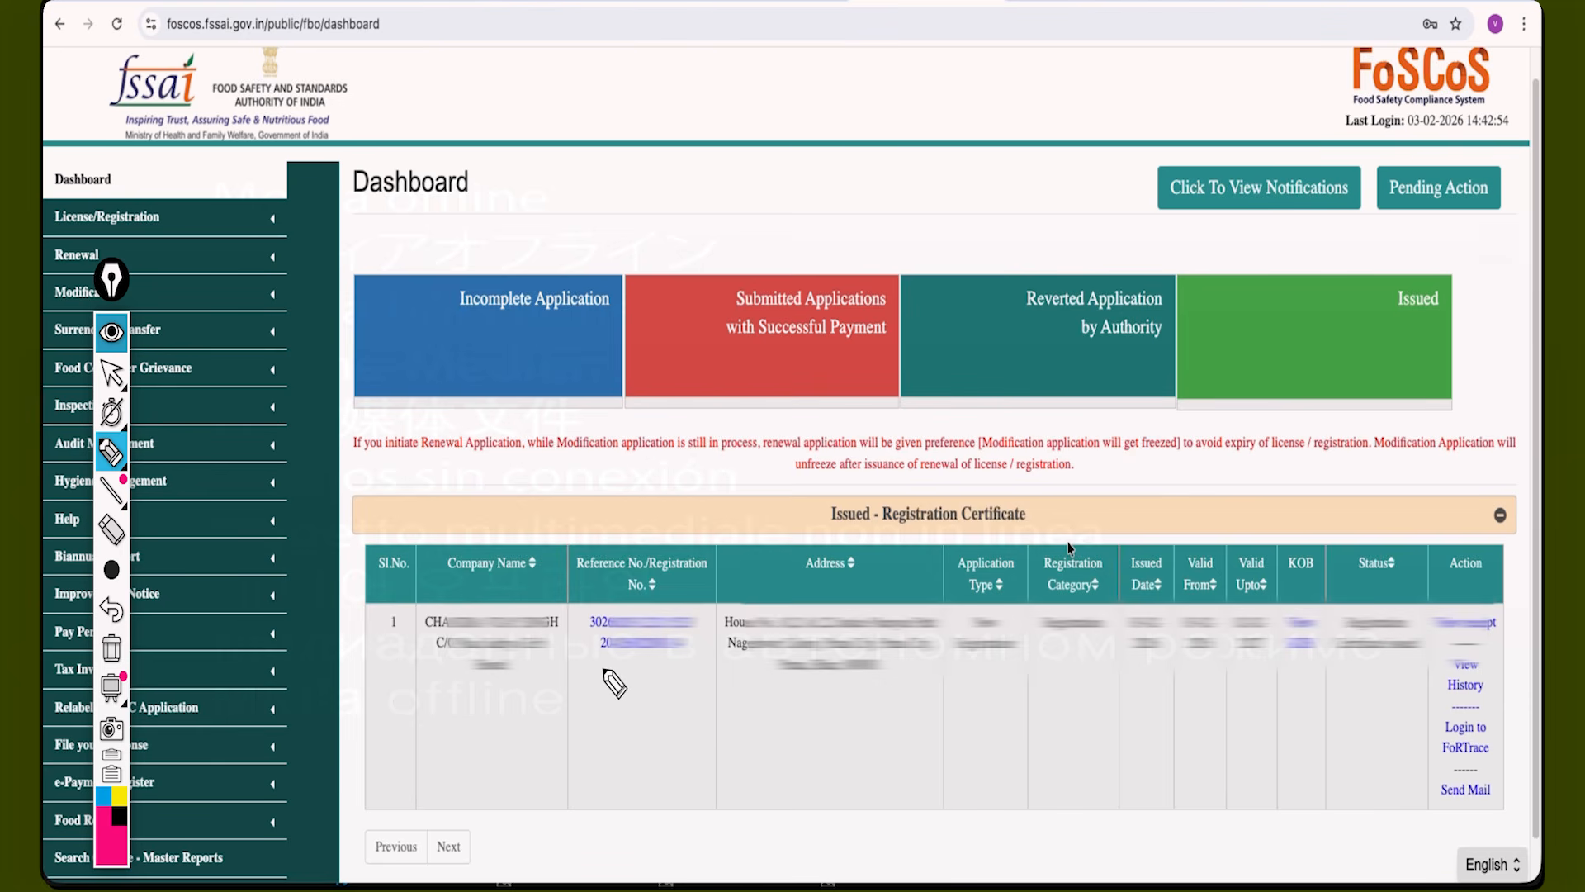
# - Mark the registration number and the Action links of the issued entry with the pen, then clear all annotations
pyautogui.moveTo(591, 662); pyautogui.dragTo(624, 661)
pyautogui.moveTo(1439, 641); pyautogui.dragTo(1476, 637)
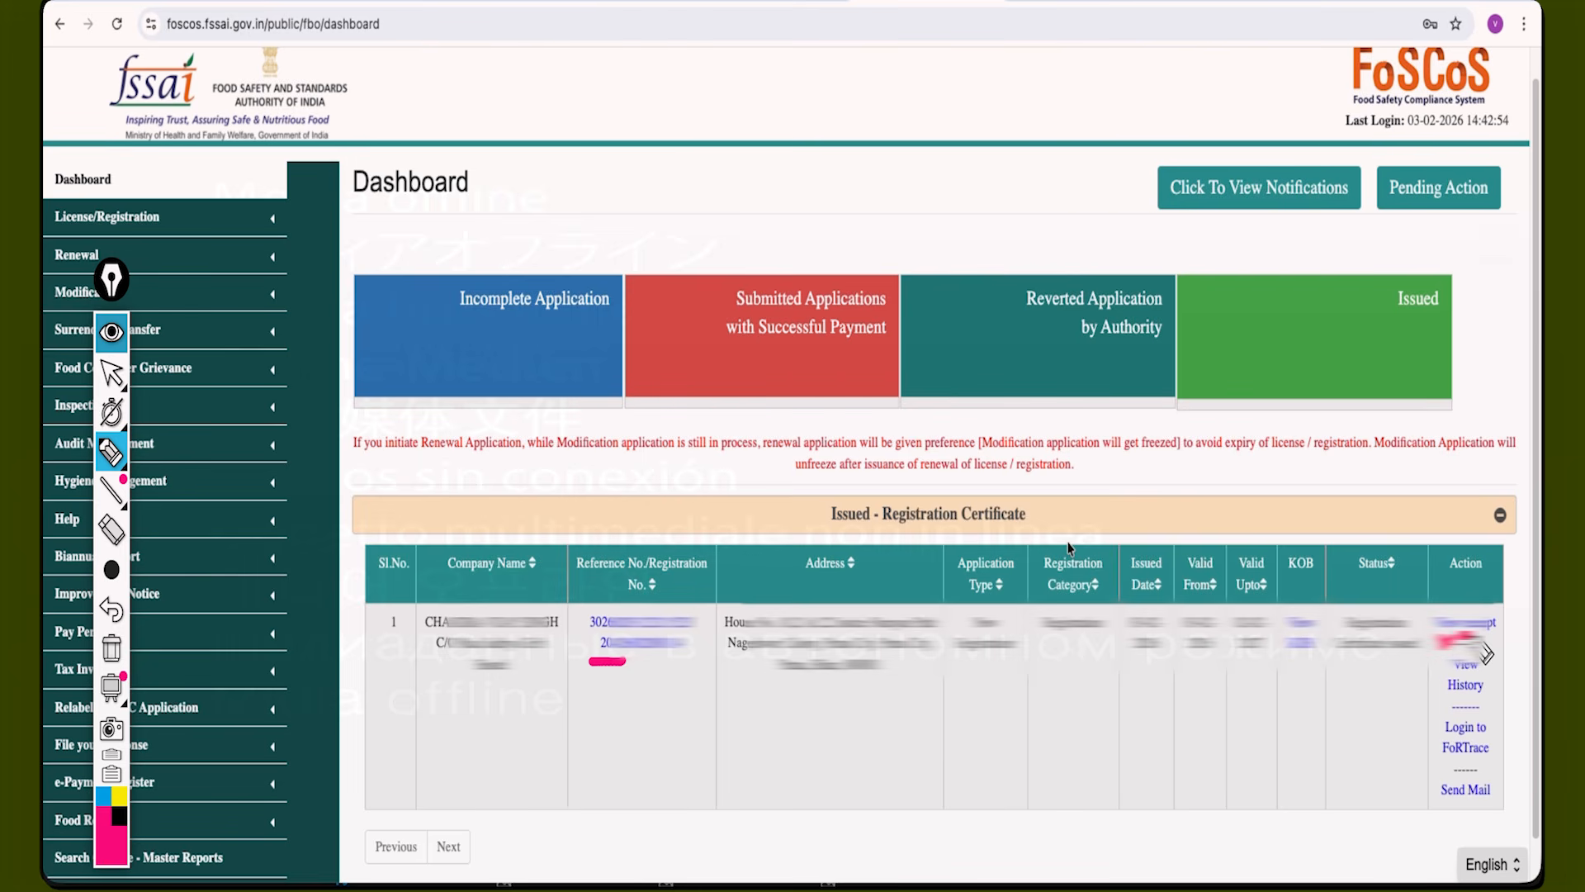
pyautogui.click(1439, 693)
pyautogui.click(111, 648)
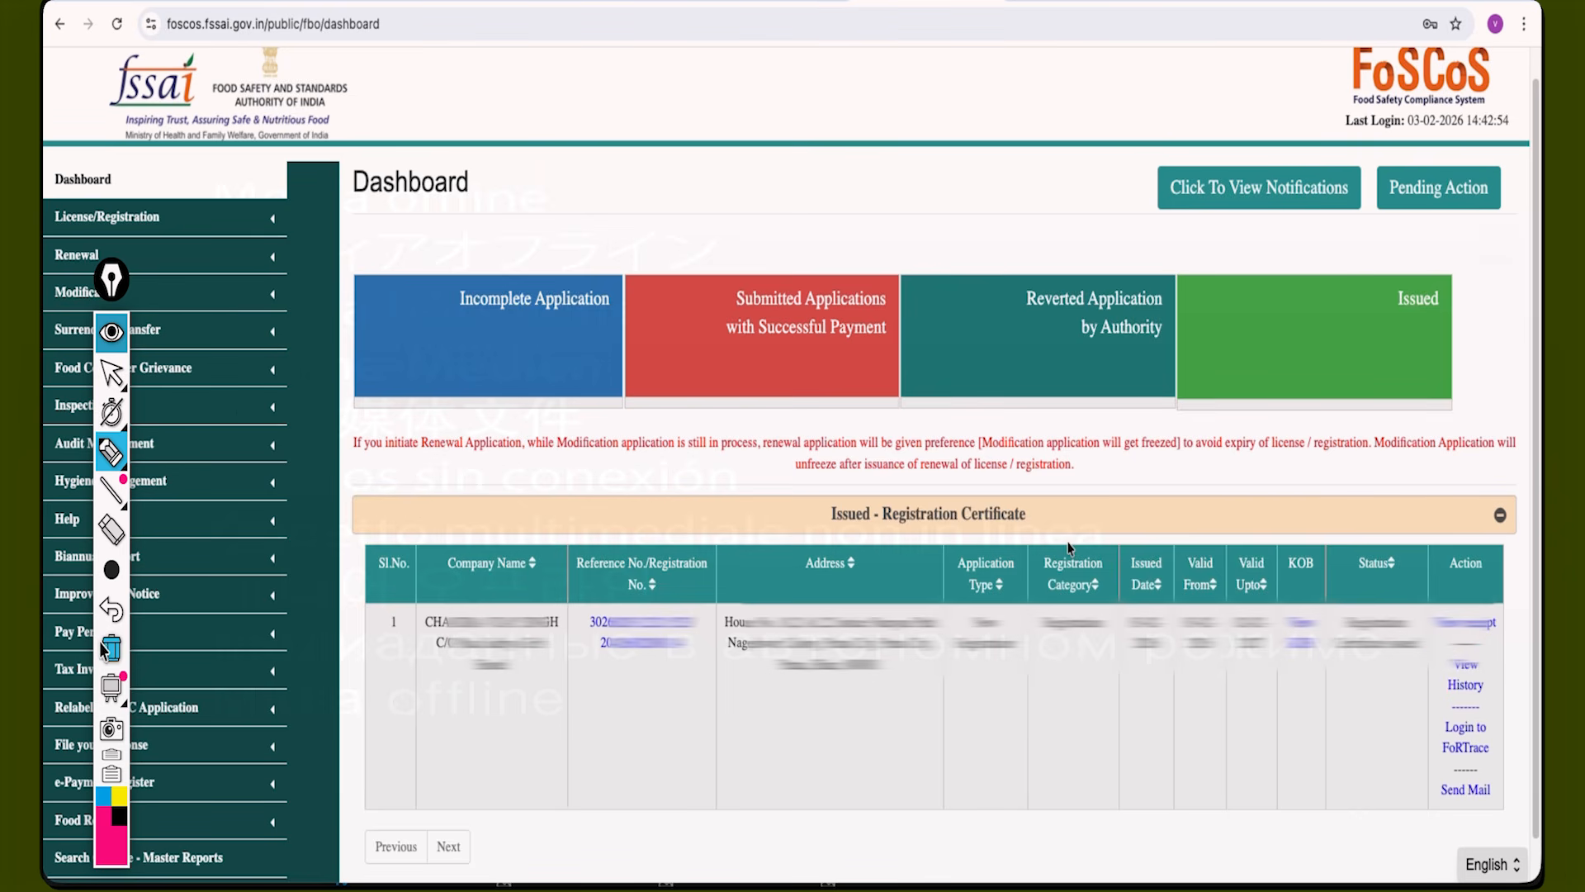